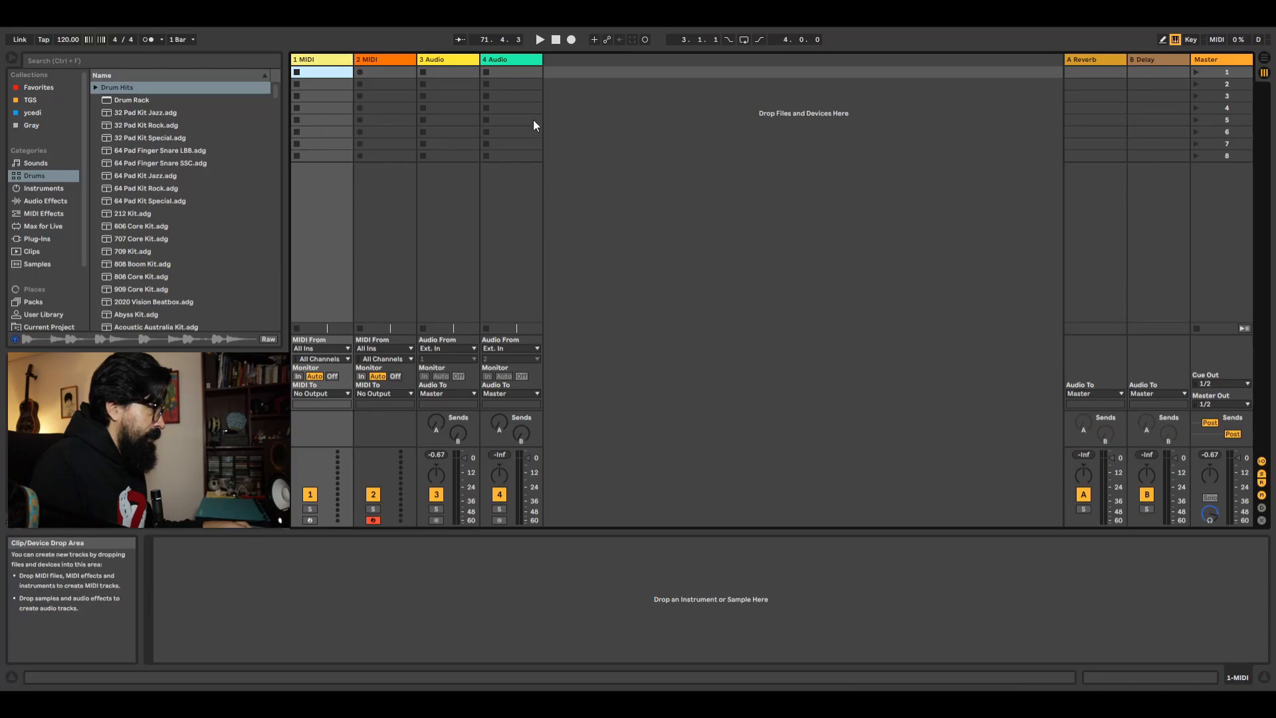
# - Show the Arrangement View, and return to the Session View
pyautogui.press('Tab')
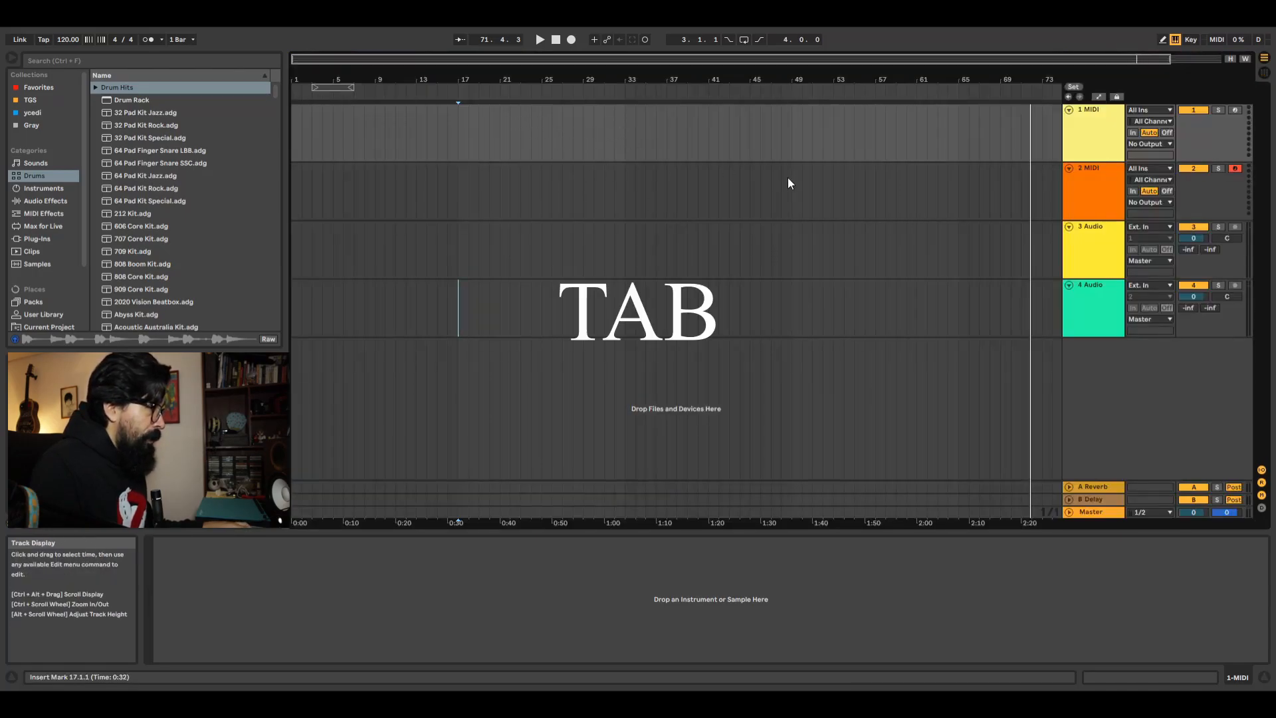
pyautogui.press('Tab')
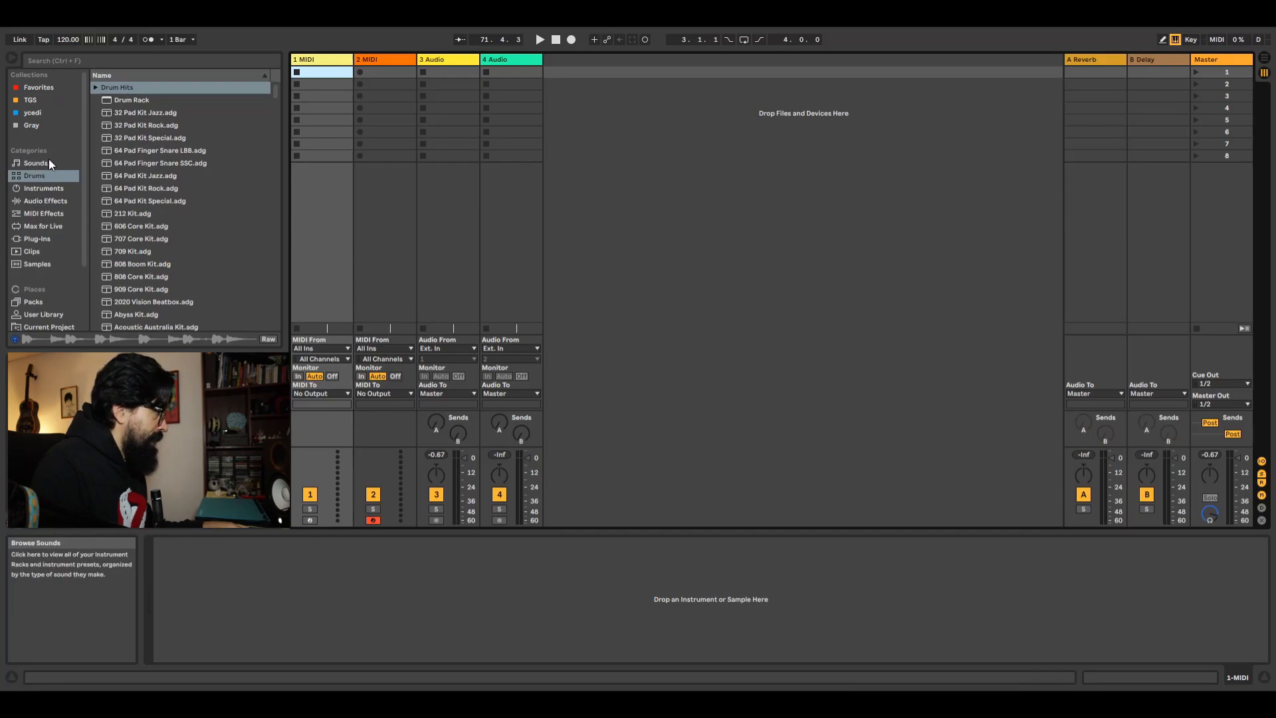
# - Preview the 808 Core Kit, 2020 Vision Beatbox and 606 Core Kit among the drum presets
pyautogui.click(33, 178)
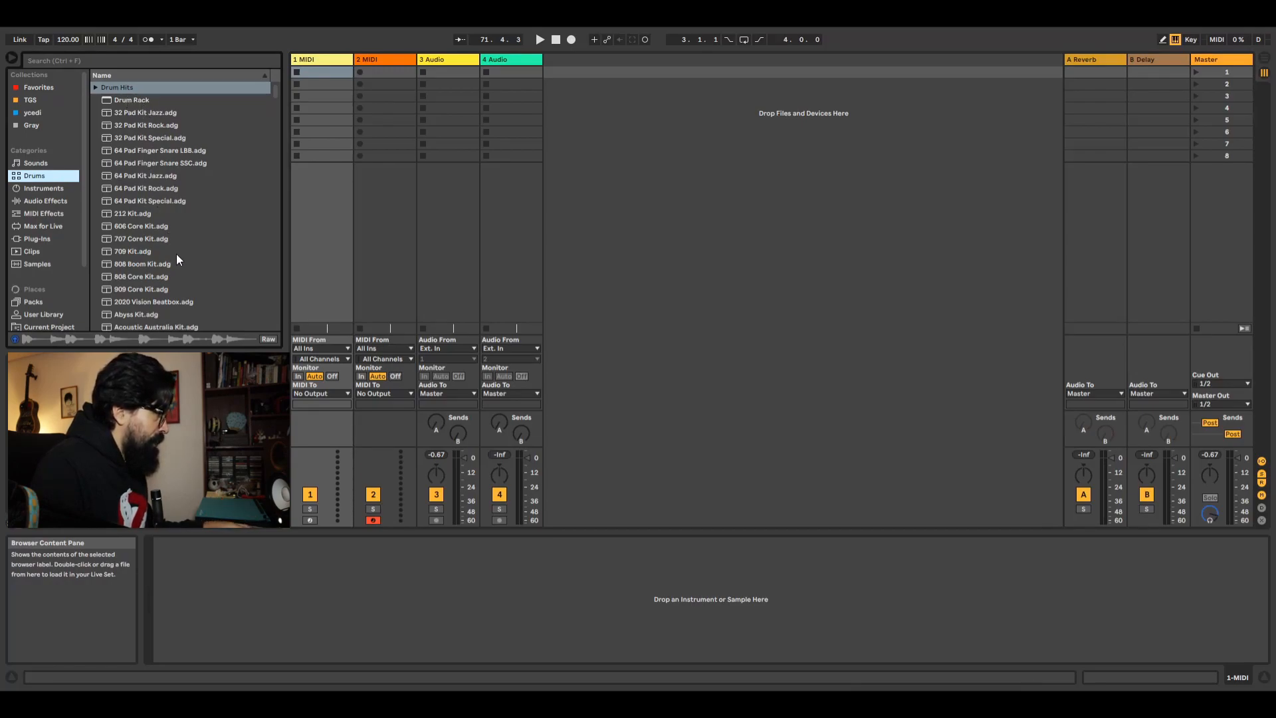
pyautogui.click(158, 276)
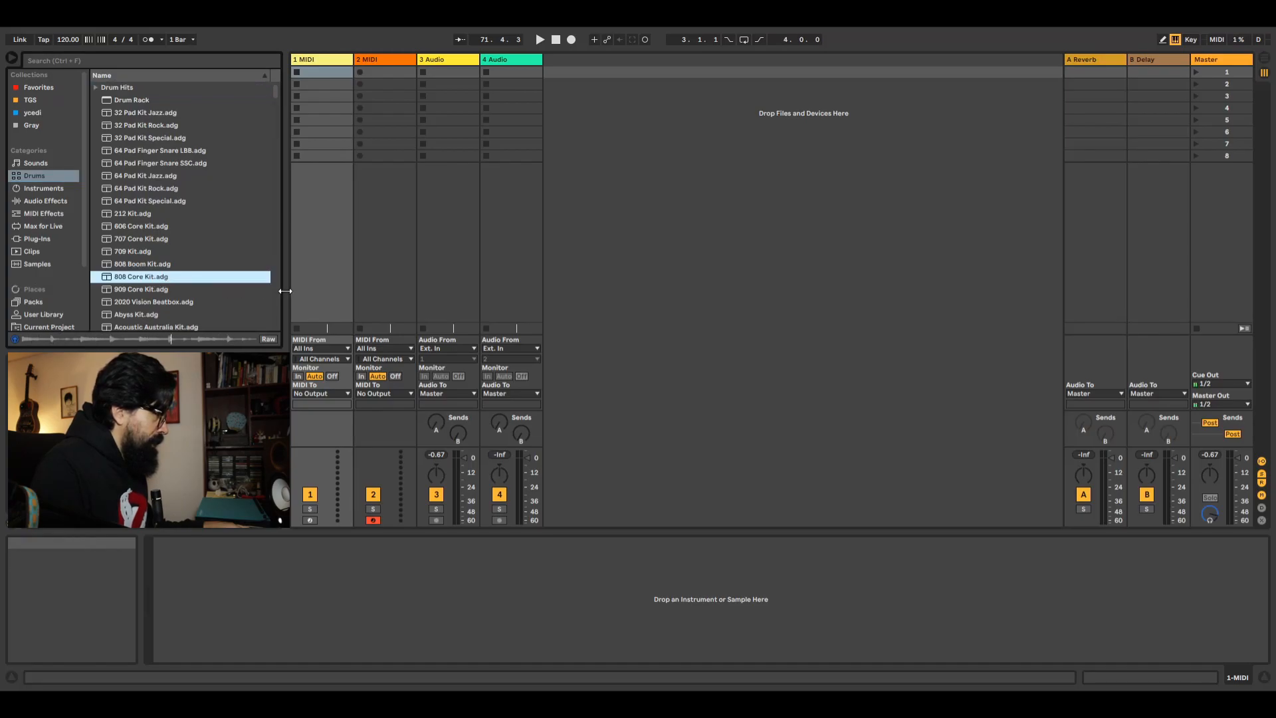
pyautogui.click(163, 299)
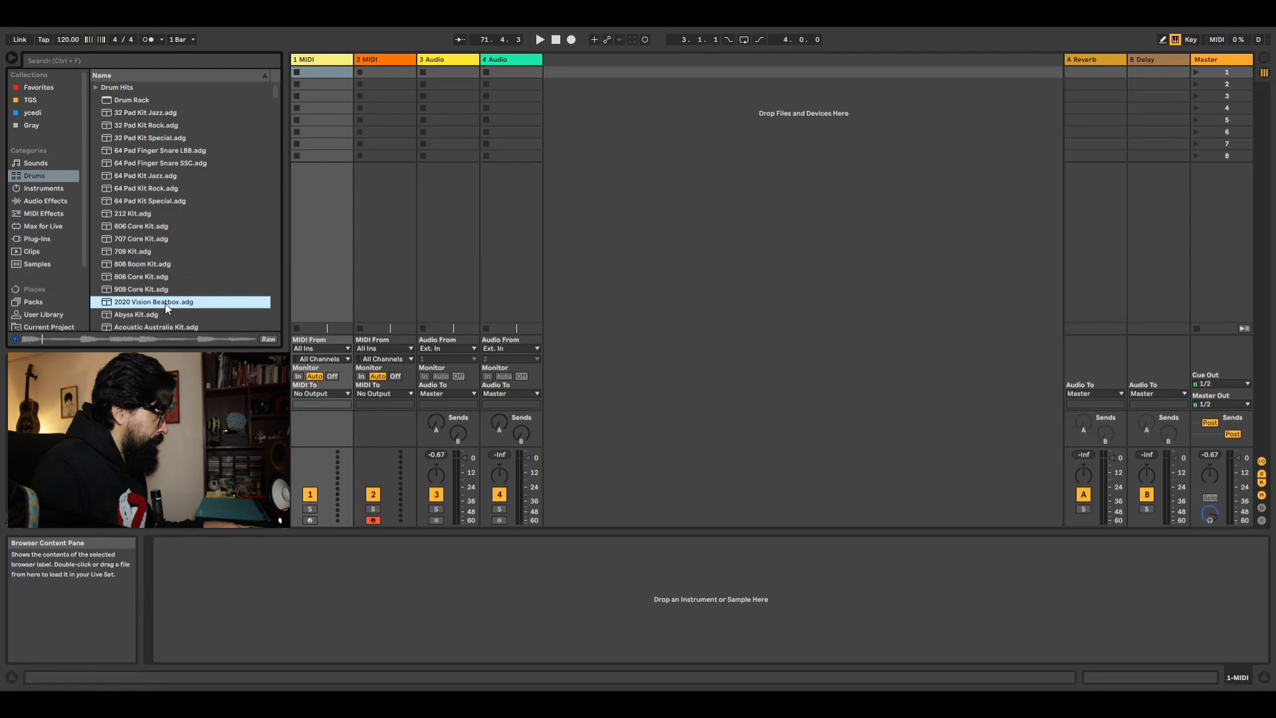
pyautogui.click(150, 226)
pyautogui.scroll(-1, 199, 242)
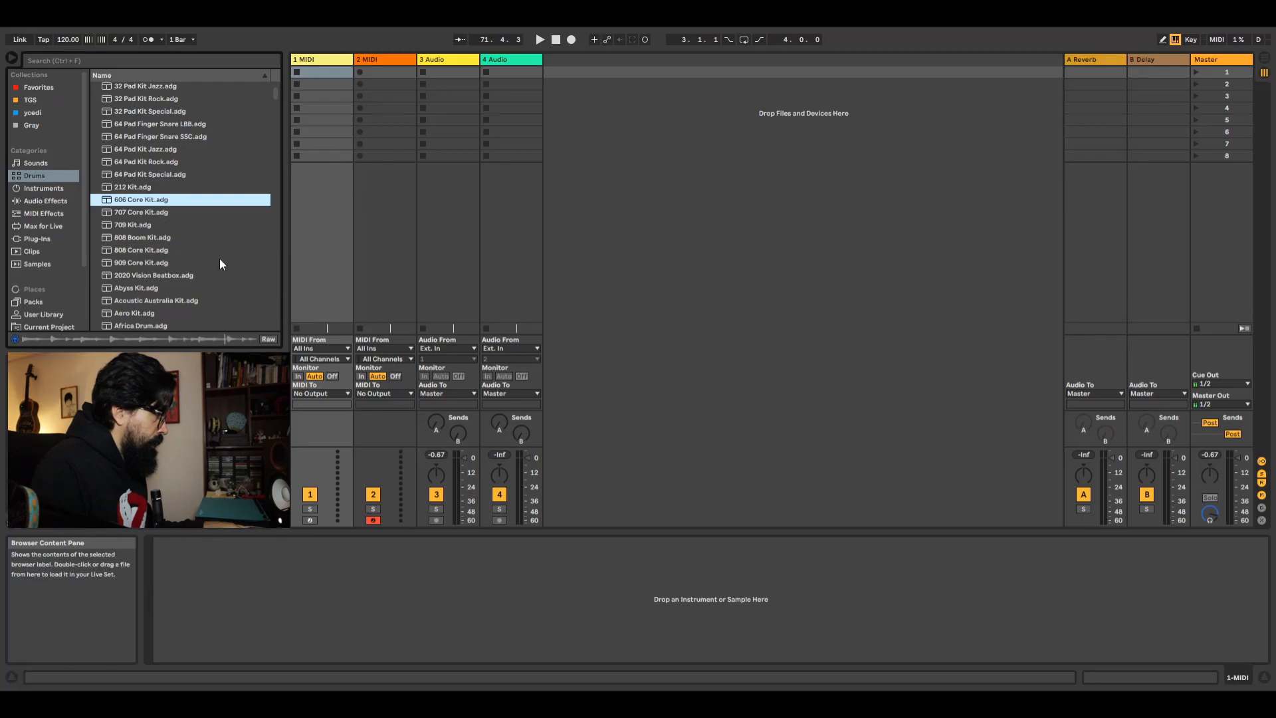
# - Turn off browser previewing and load the 808 Core Kit onto the first MIDI track
pyautogui.click(15, 340)
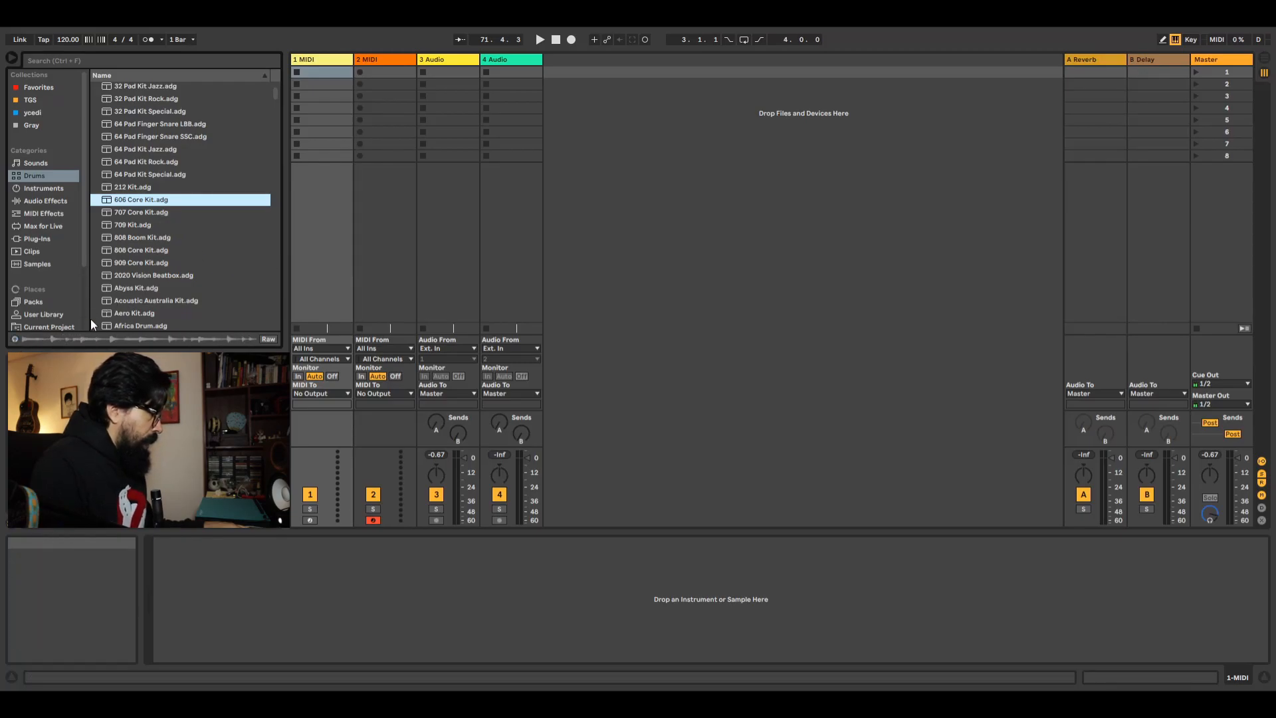
pyautogui.click(150, 252)
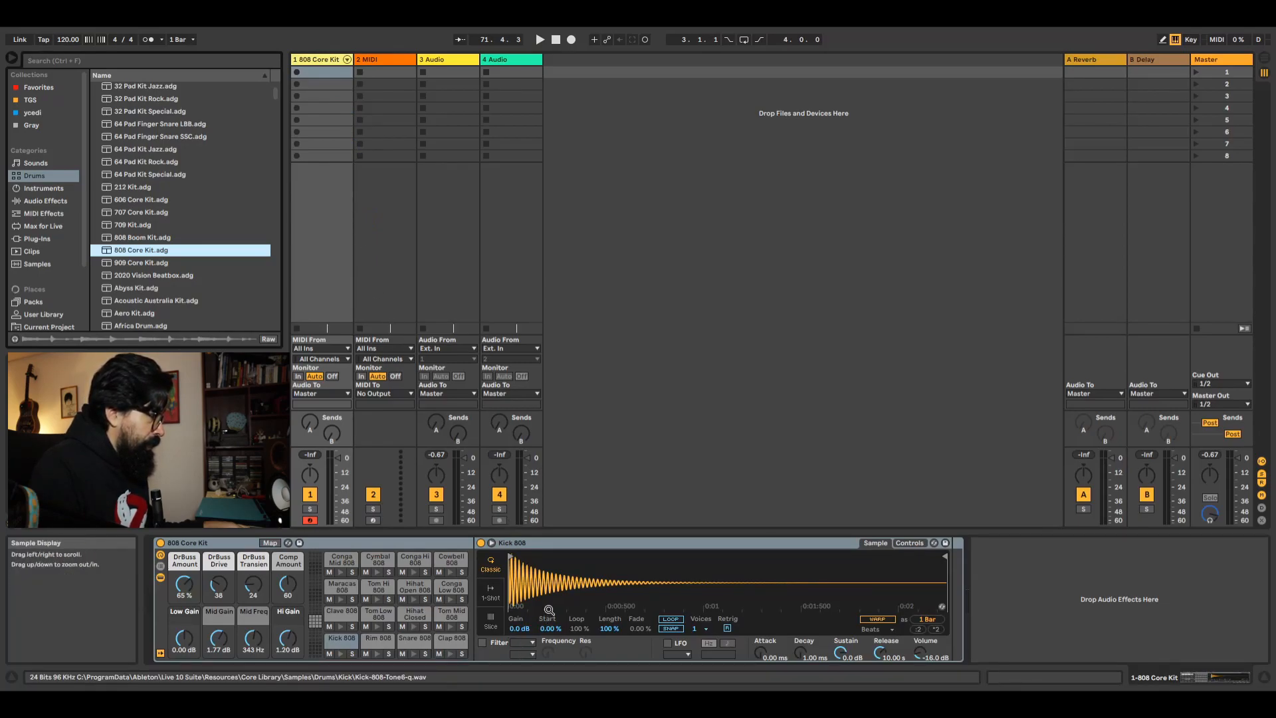
# - Audition the kick, rim, snare, clap, mid tom, closed hi-hat, low tom and clave pads of the drum rack
pyautogui.click(341, 654)
pyautogui.click(377, 654)
pyautogui.click(413, 655)
pyautogui.click(451, 655)
pyautogui.click(450, 627)
pyautogui.click(416, 629)
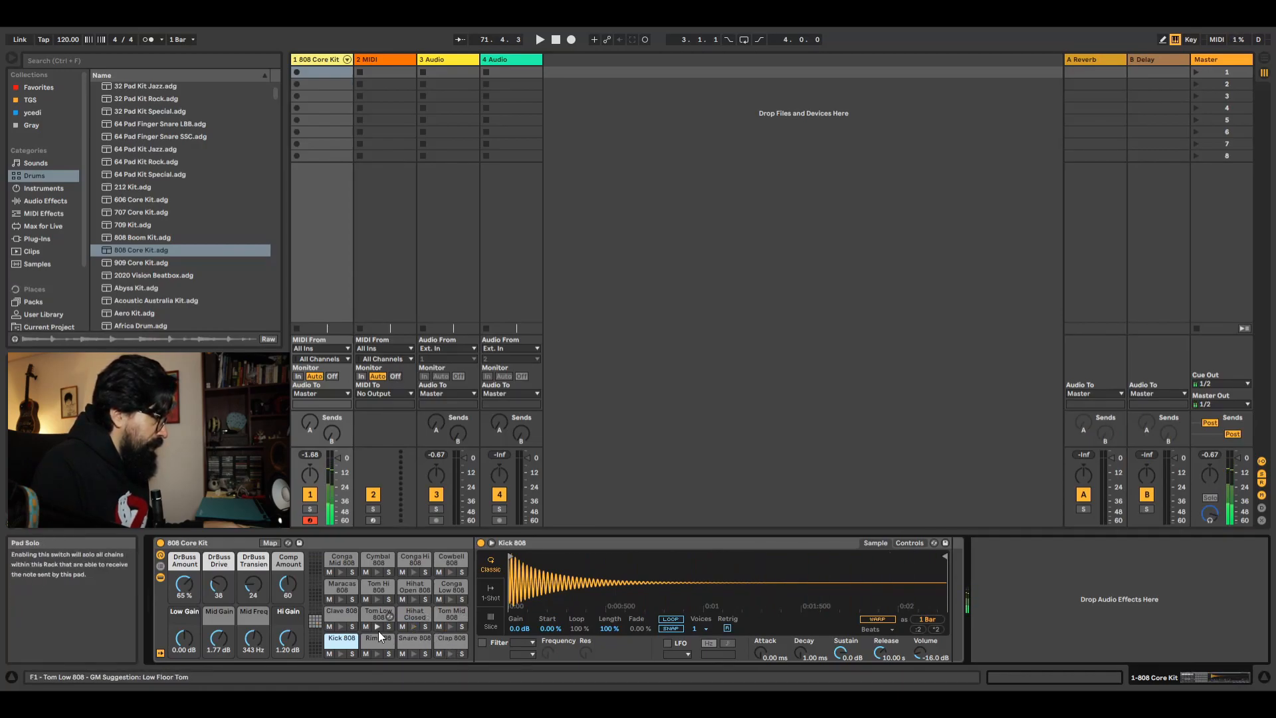
pyautogui.click(375, 629)
pyautogui.click(340, 628)
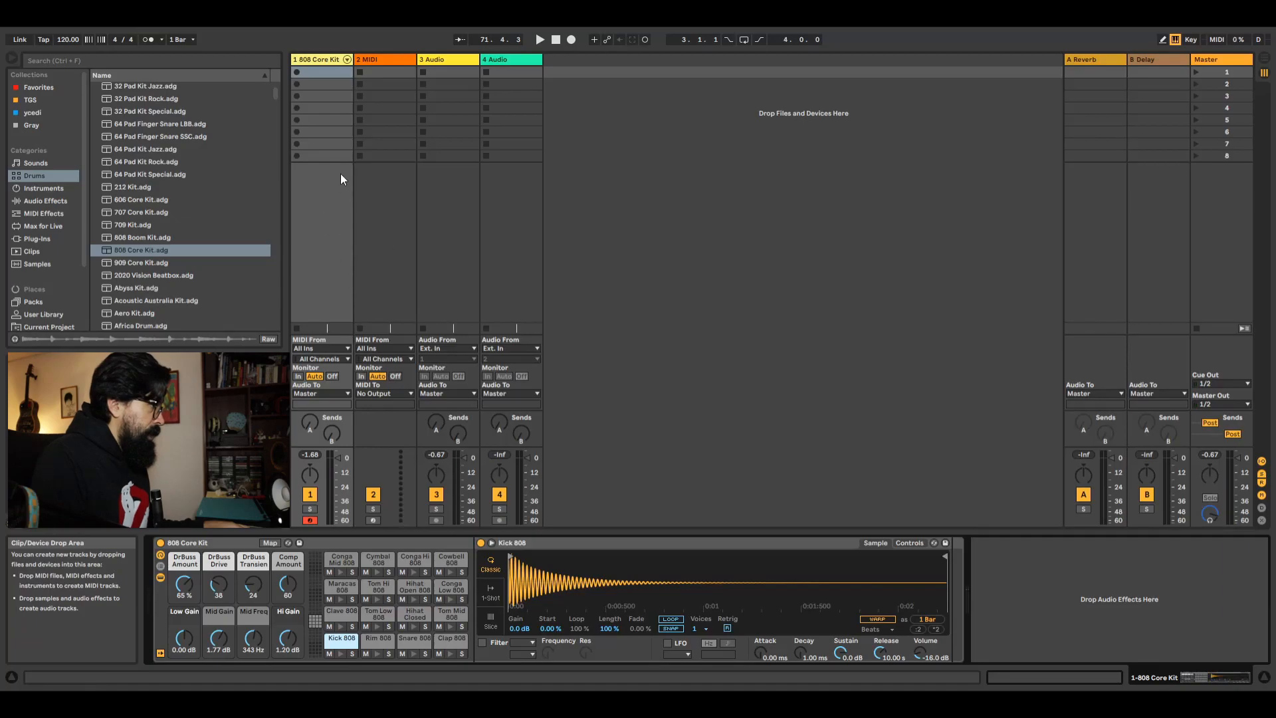
# - Create a clip in the drum track's first slot with Kick 808 on beats 1 and 3 and Snare 808 on beats 2 and 4, and play it
pyautogui.doubleClick(324, 70)
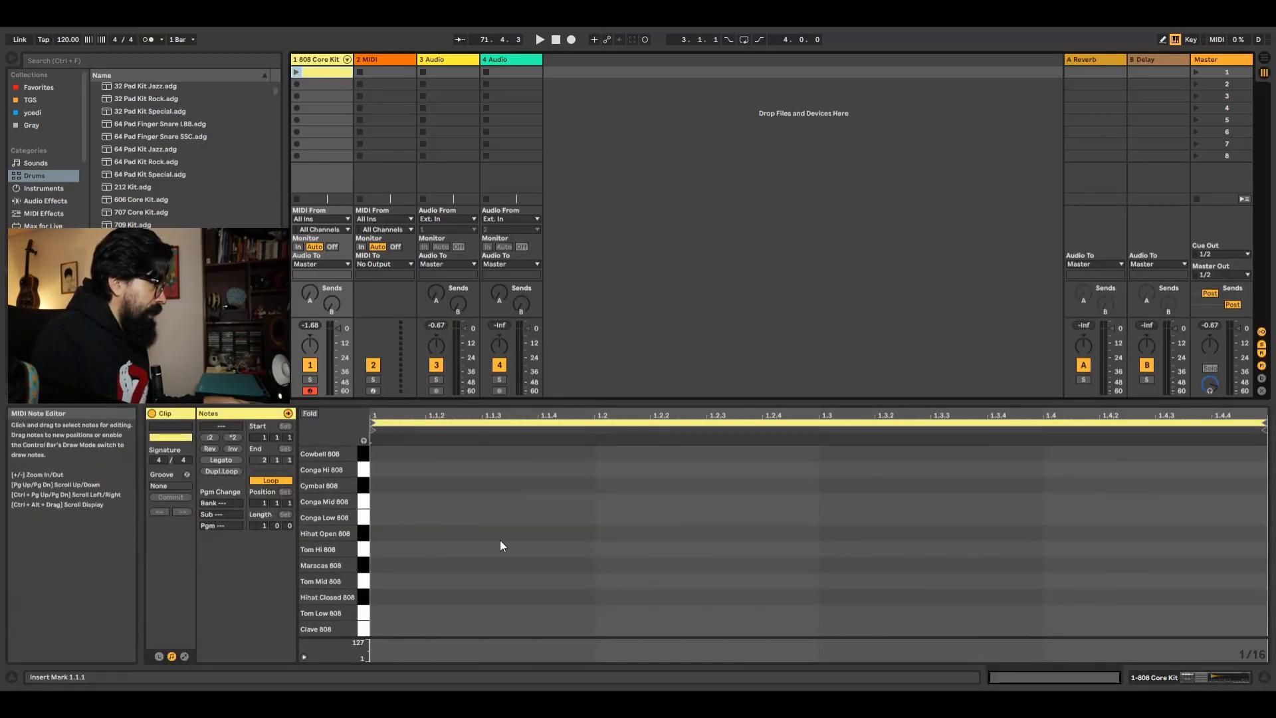
pyautogui.scroll(-3, 436, 556)
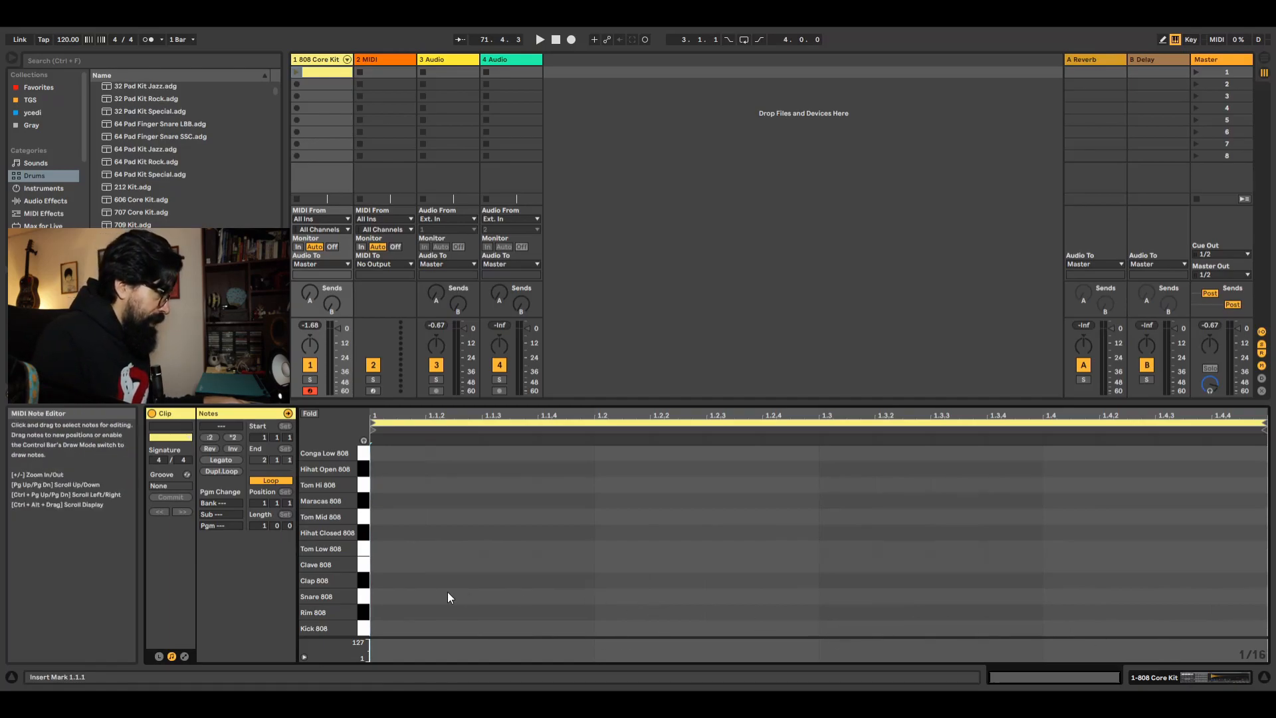
pyautogui.doubleClick(399, 629)
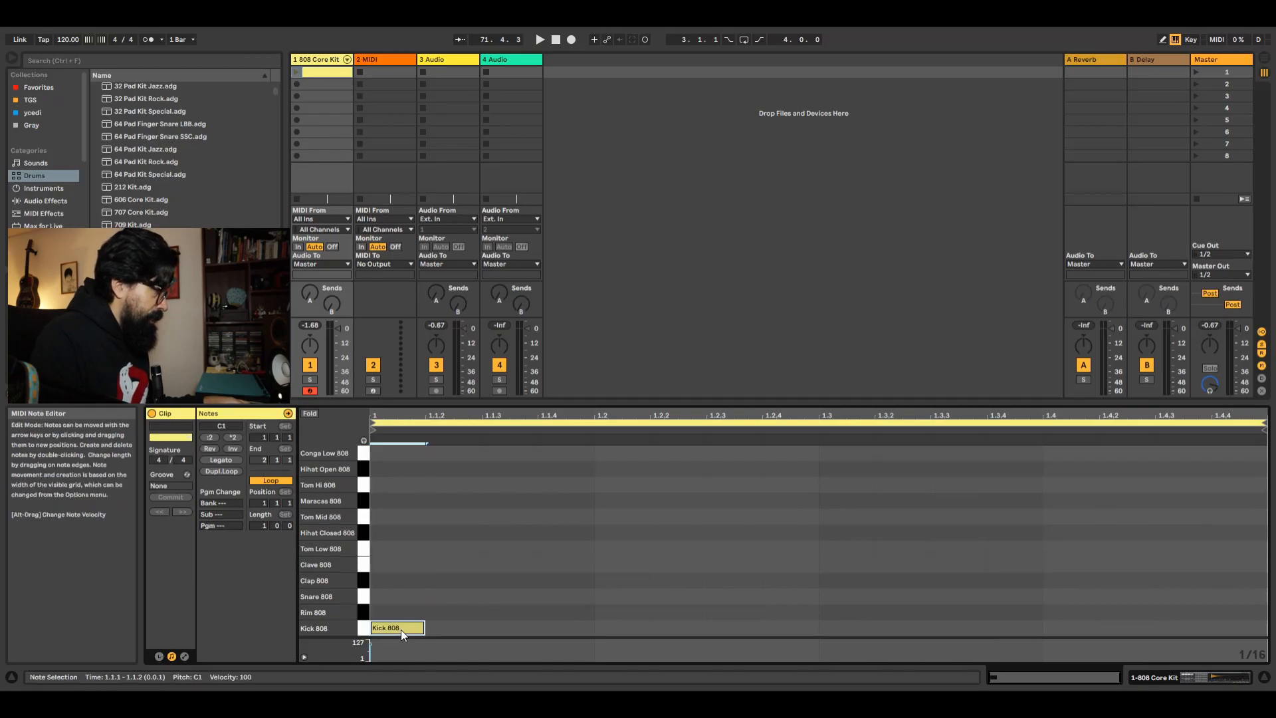
pyautogui.doubleClick(634, 599)
pyautogui.doubleClick(840, 629)
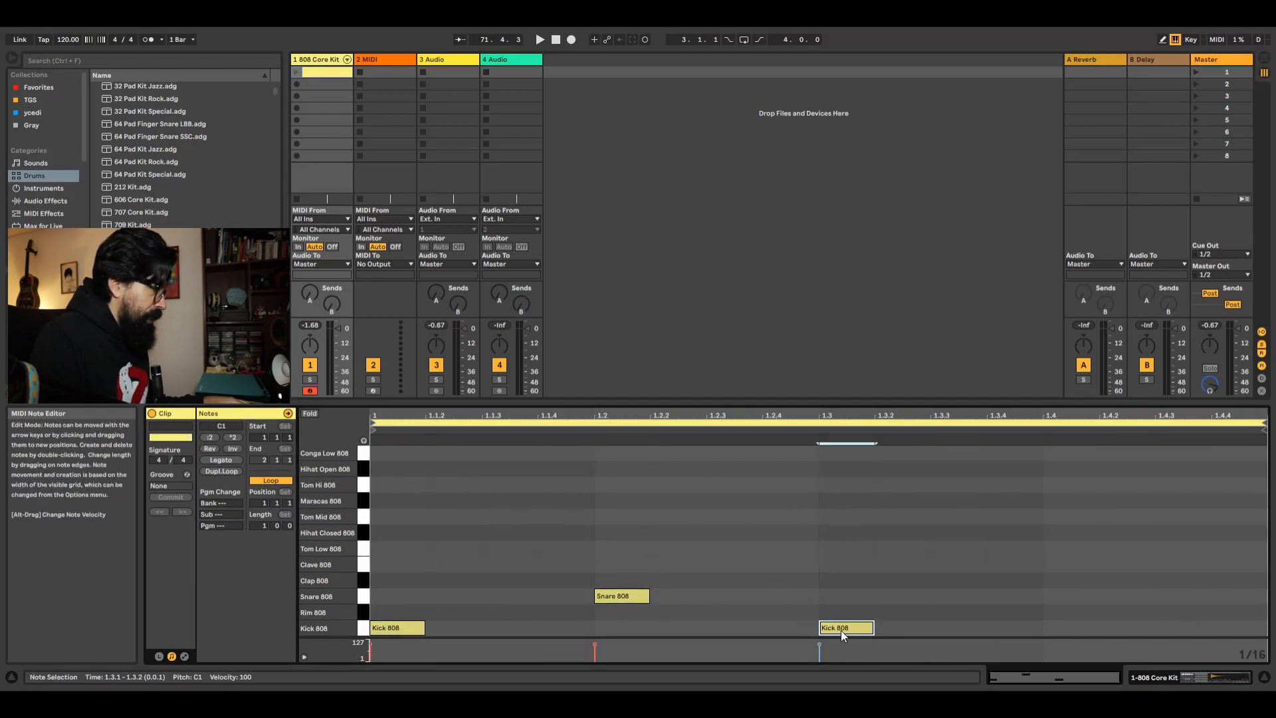
pyautogui.doubleClick(1077, 597)
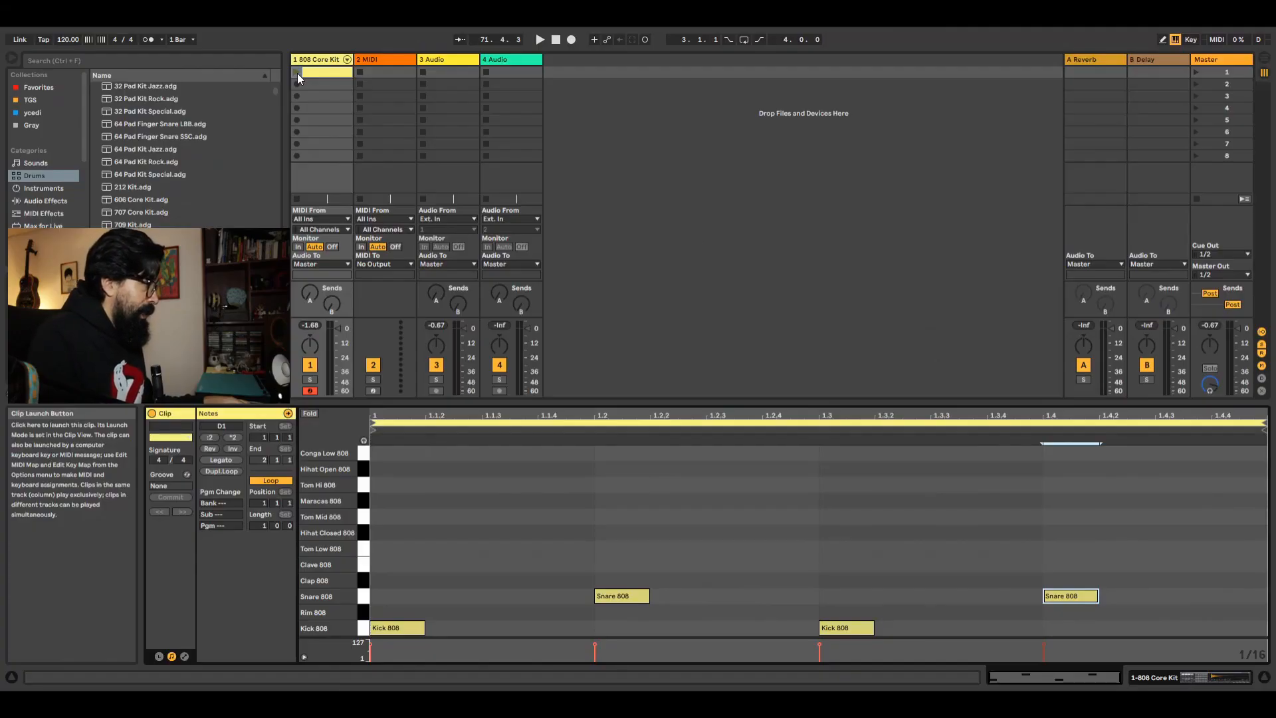
pyautogui.click(297, 73)
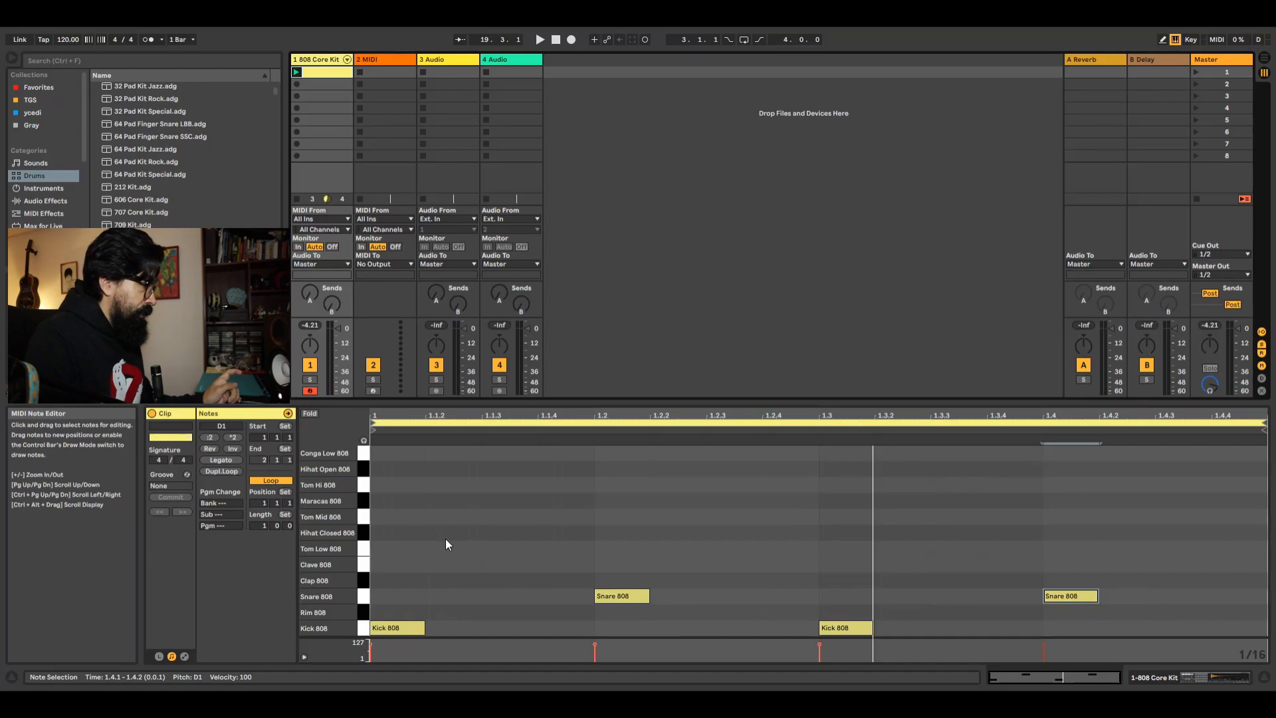
# - Add closed hi-hats at 1.1.1 and 1.1.3, duplicate the pair through the rest of the bar, and play the beat
pyautogui.doubleClick(410, 534)
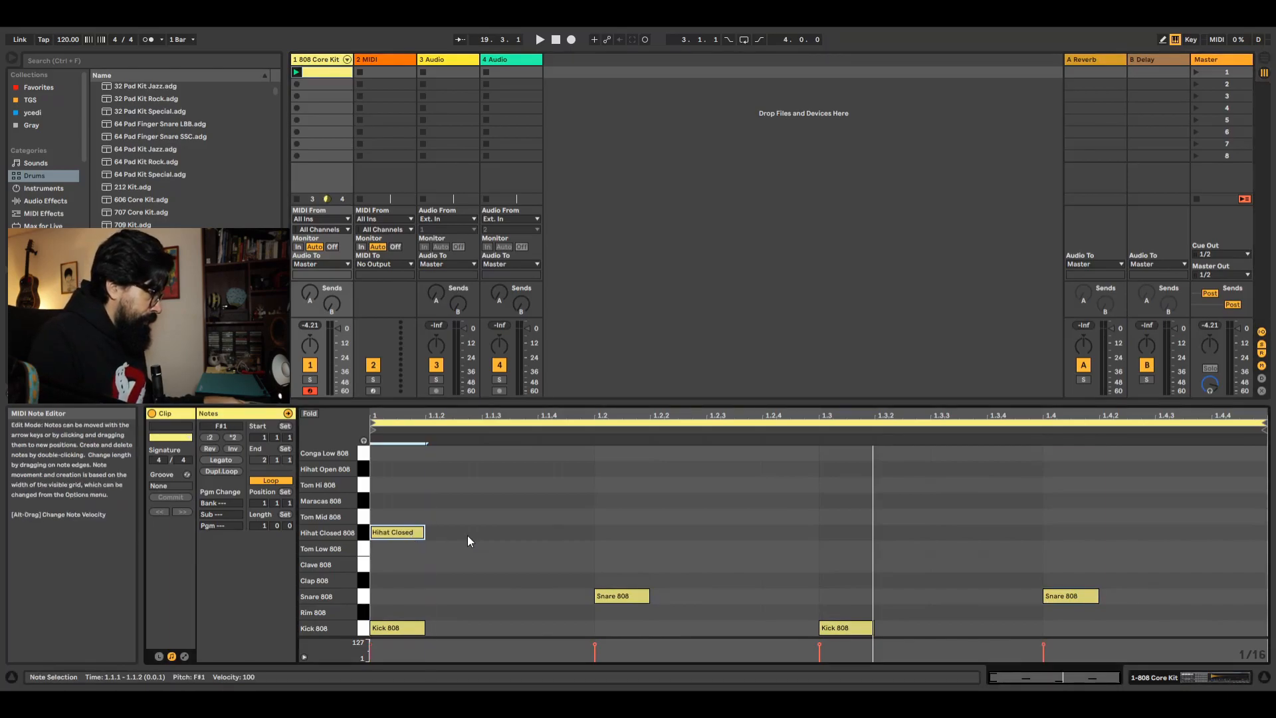
pyautogui.click(508, 530)
pyautogui.doubleClick(508, 531)
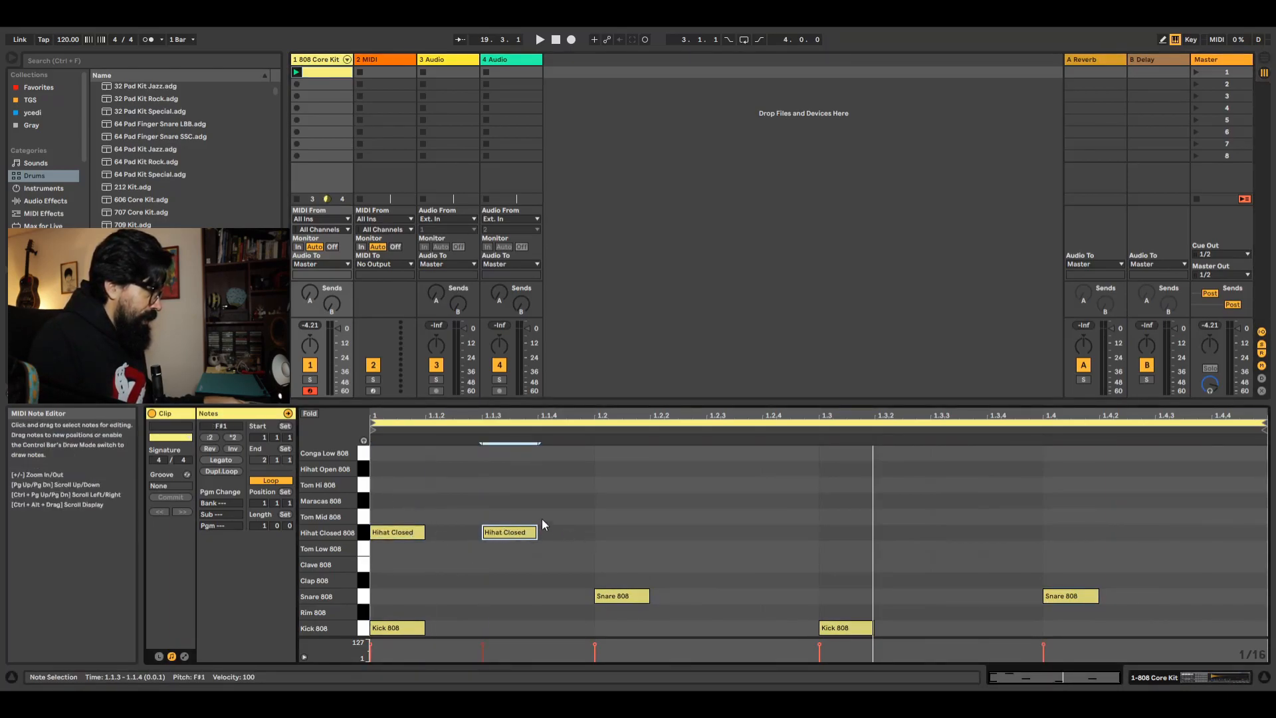
pyautogui.moveTo(381, 496); pyautogui.dragTo(588, 586)
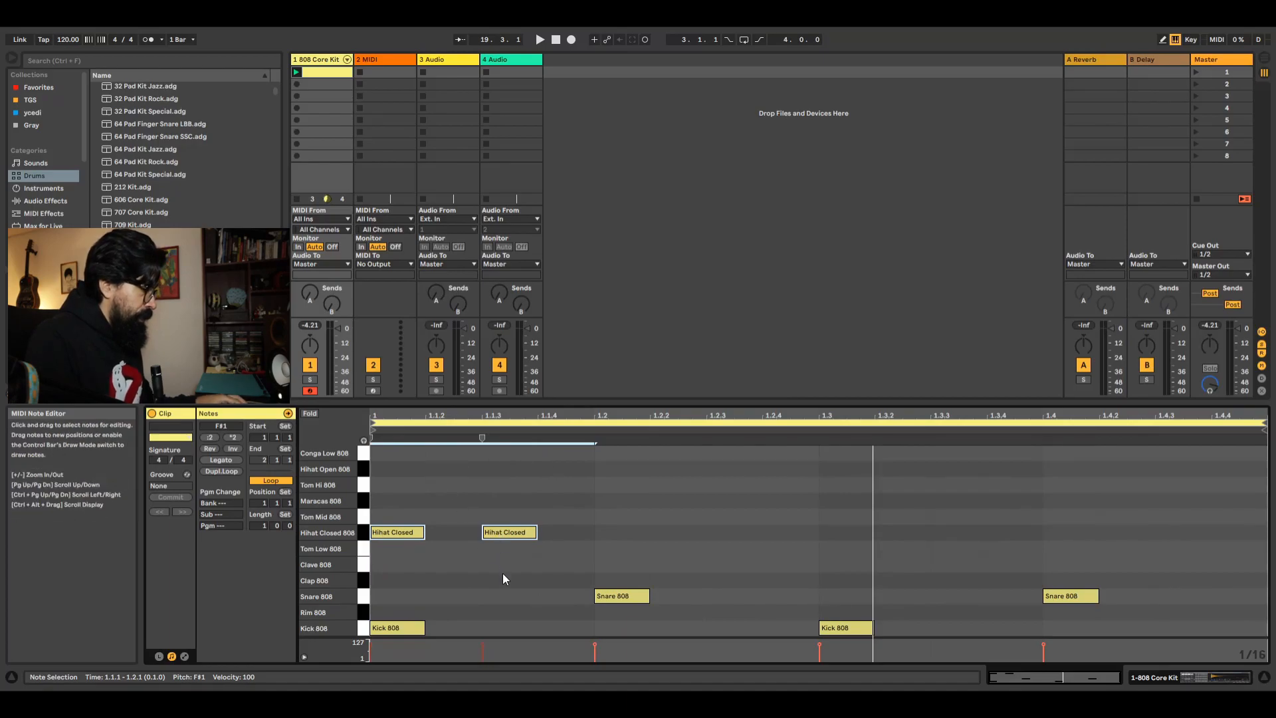
pyautogui.hotkey('ctrl', 'd')
pyautogui.hotkey('ctrl', 'd')
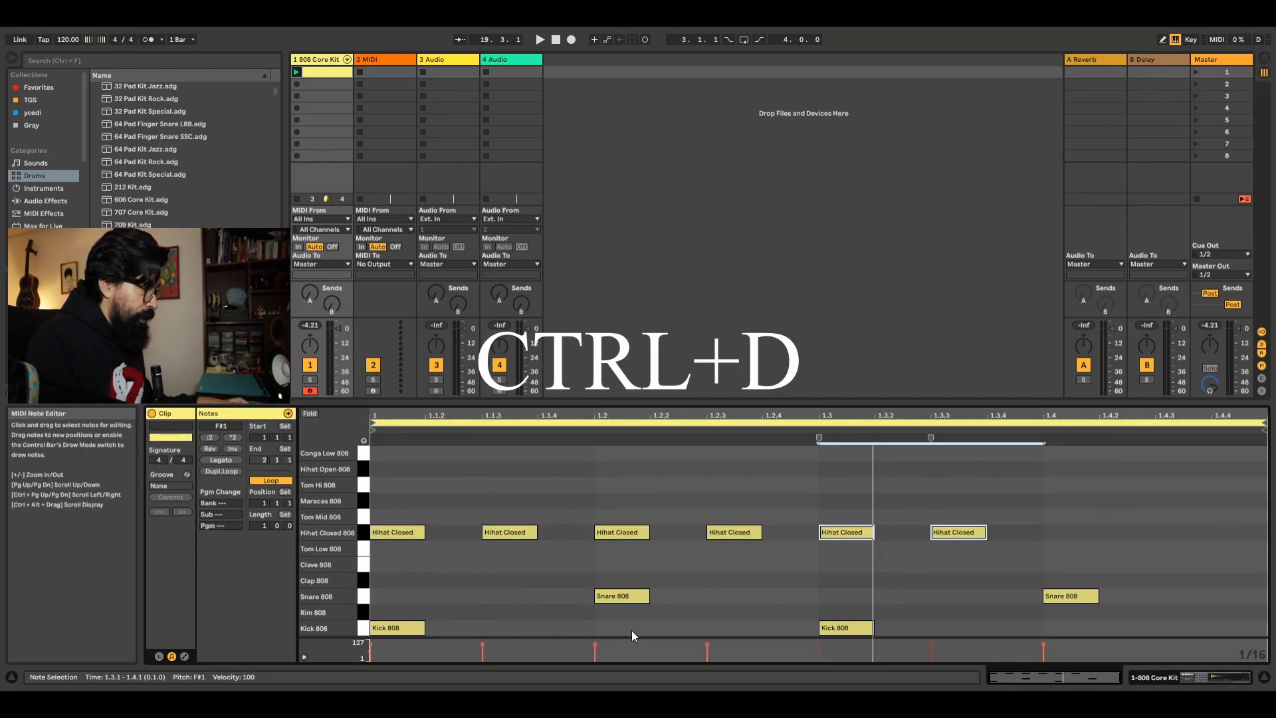
pyautogui.hotkey('ctrl', 'd')
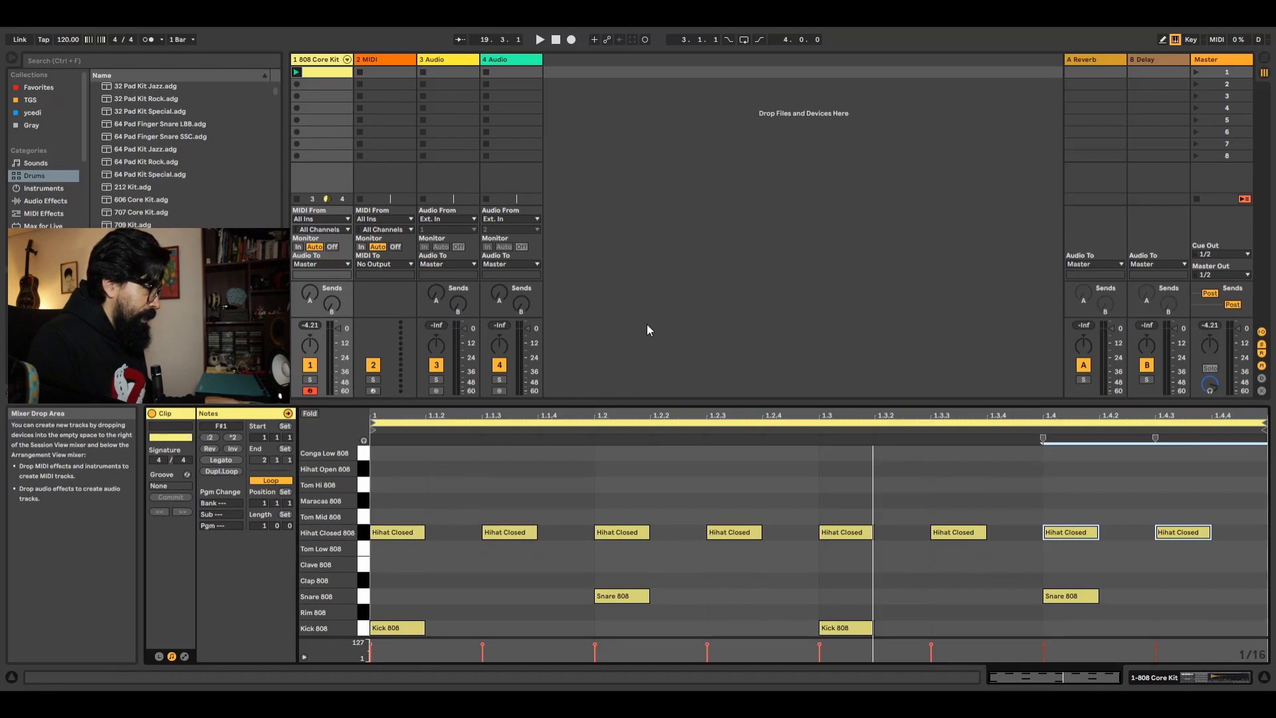
pyautogui.press('space')
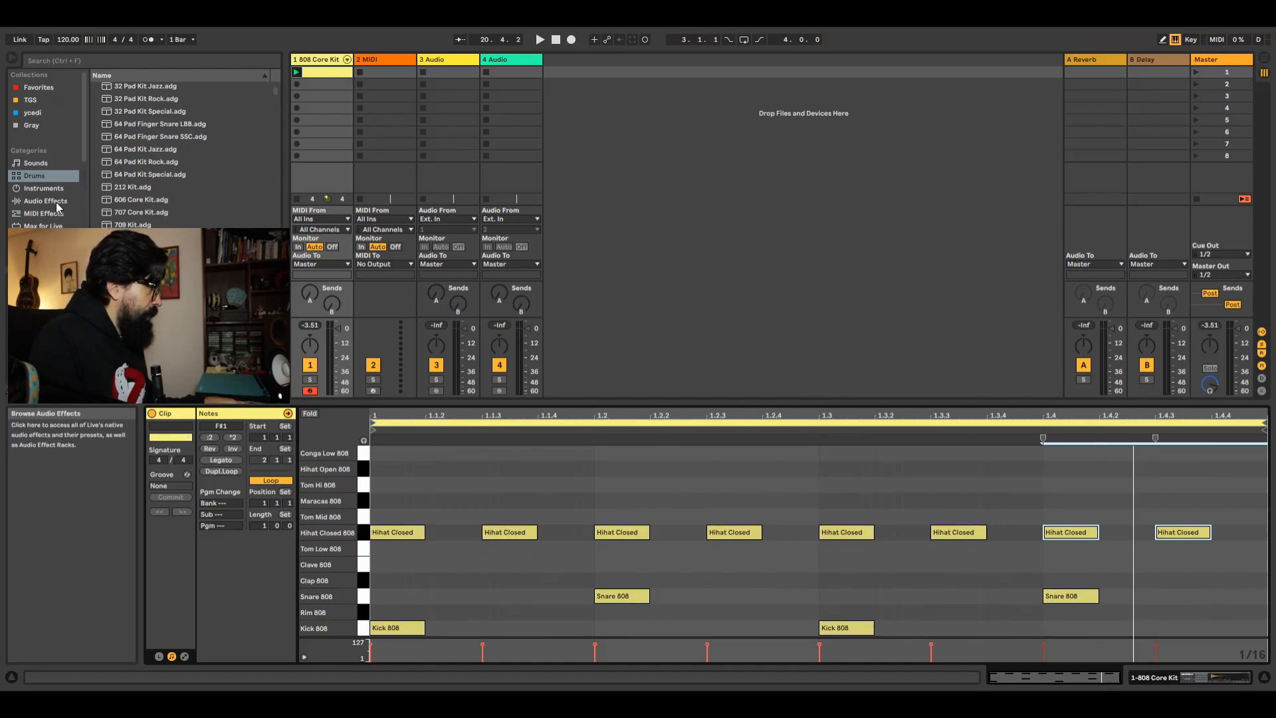
# - Load the Grand Piano Equal Bright Production preset from the Piano & Keys sounds onto the second MIDI track
pyautogui.click(40, 163)
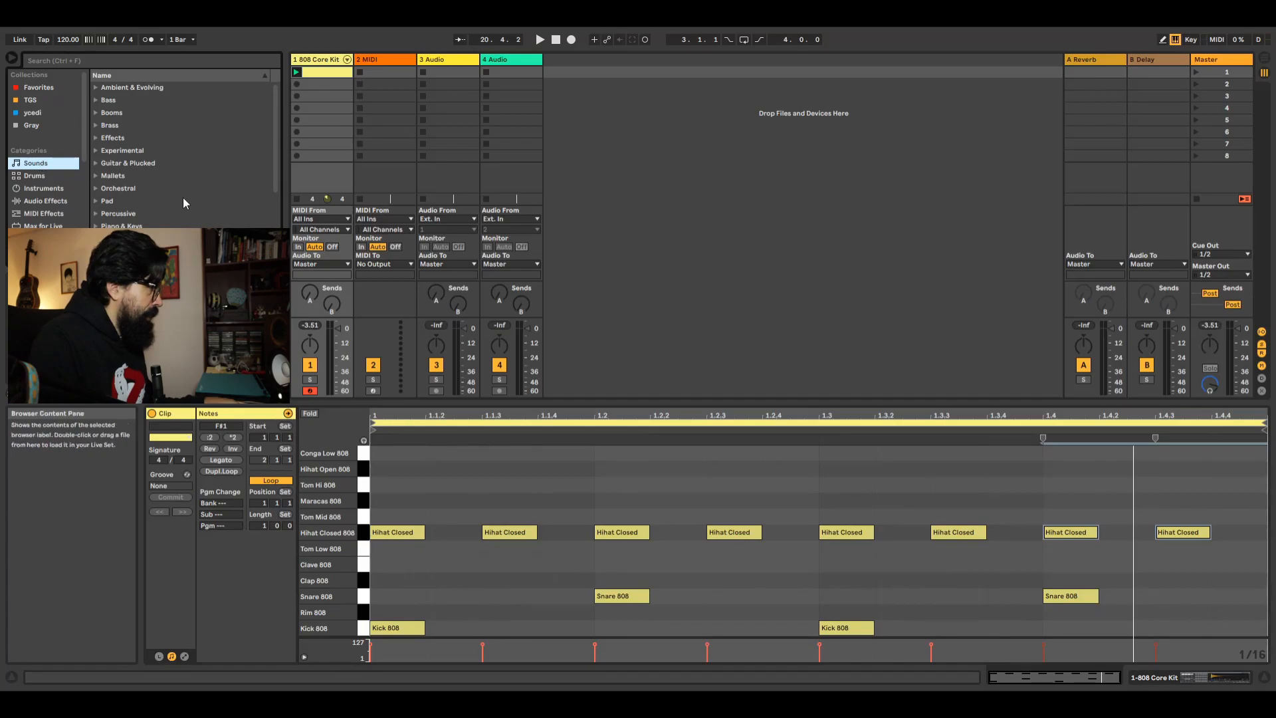
pyautogui.moveTo(277, 142); pyautogui.dragTo(266, 190)
pyautogui.click(129, 147)
pyautogui.click(99, 145)
pyautogui.scroll(-15, 214, 190)
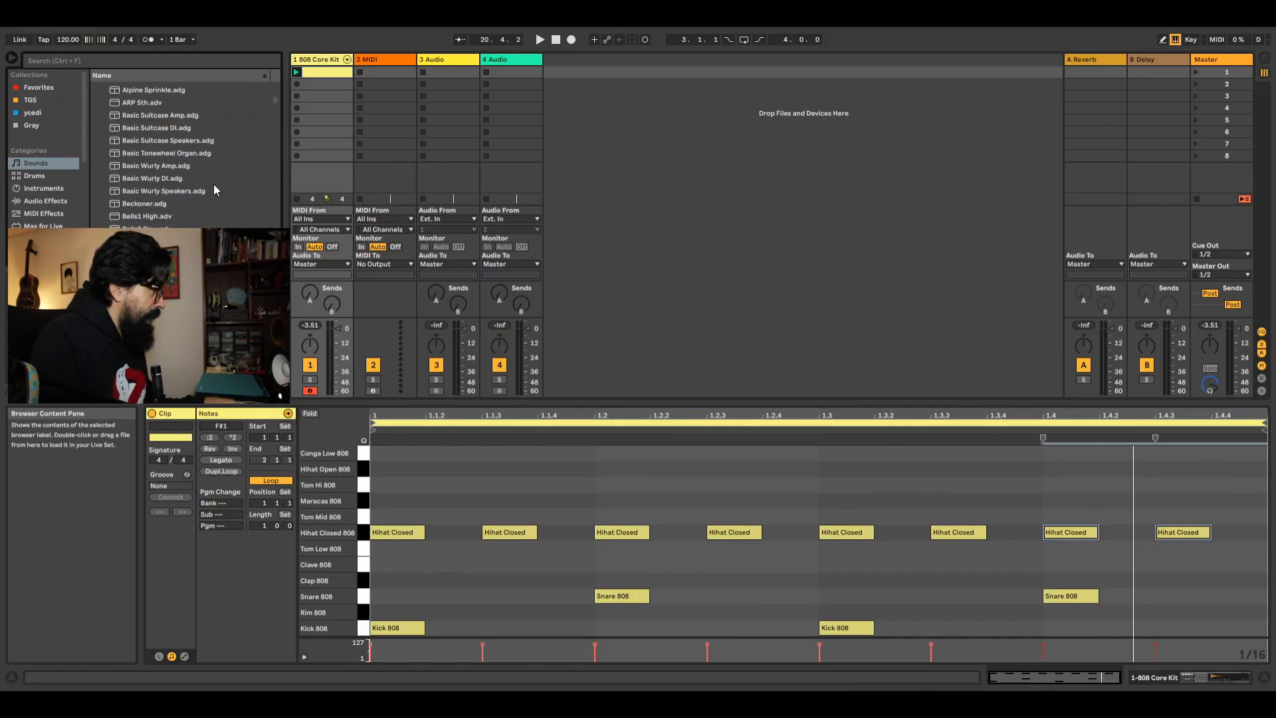
pyautogui.scroll(-15, 214, 189)
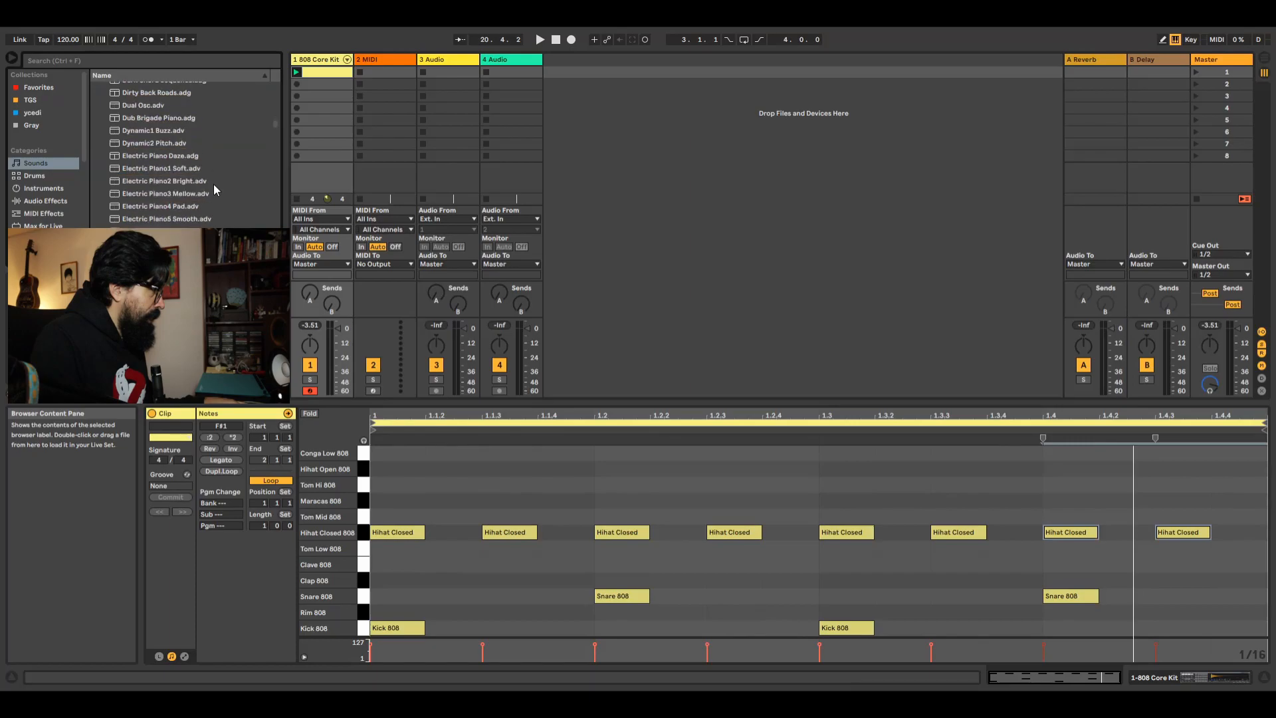
pyautogui.scroll(-2, 214, 188)
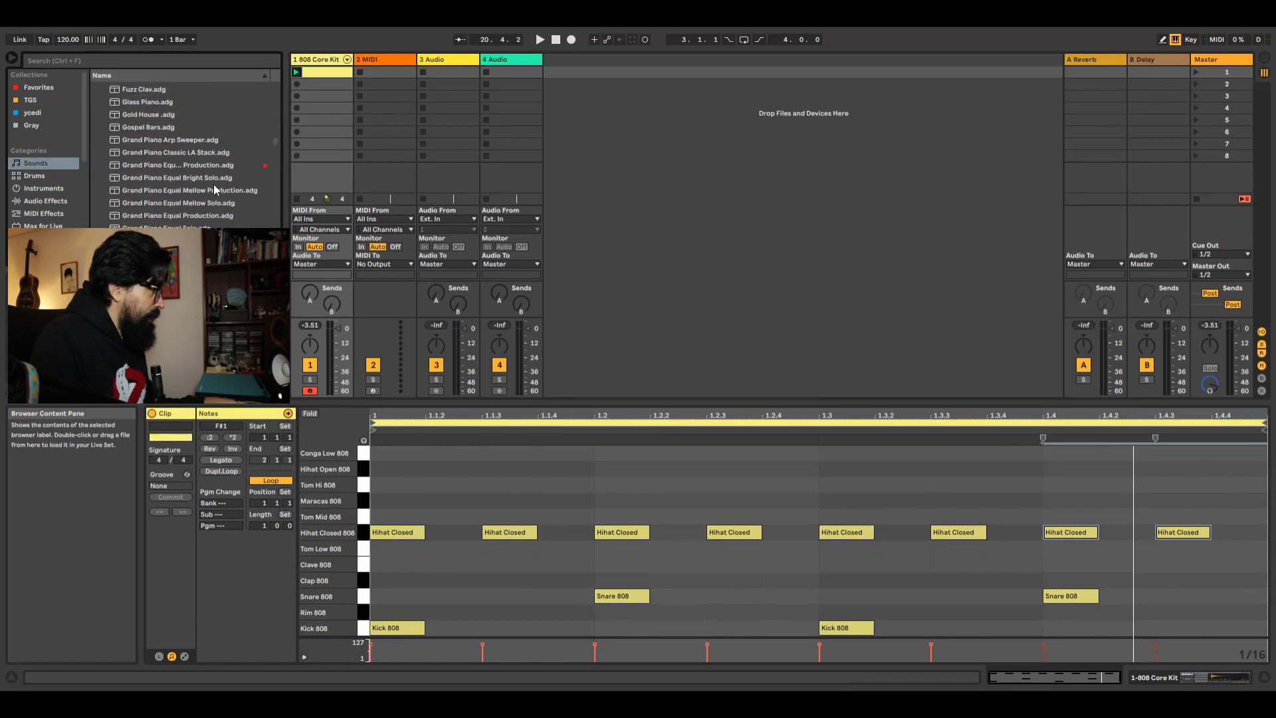
pyautogui.click(210, 164)
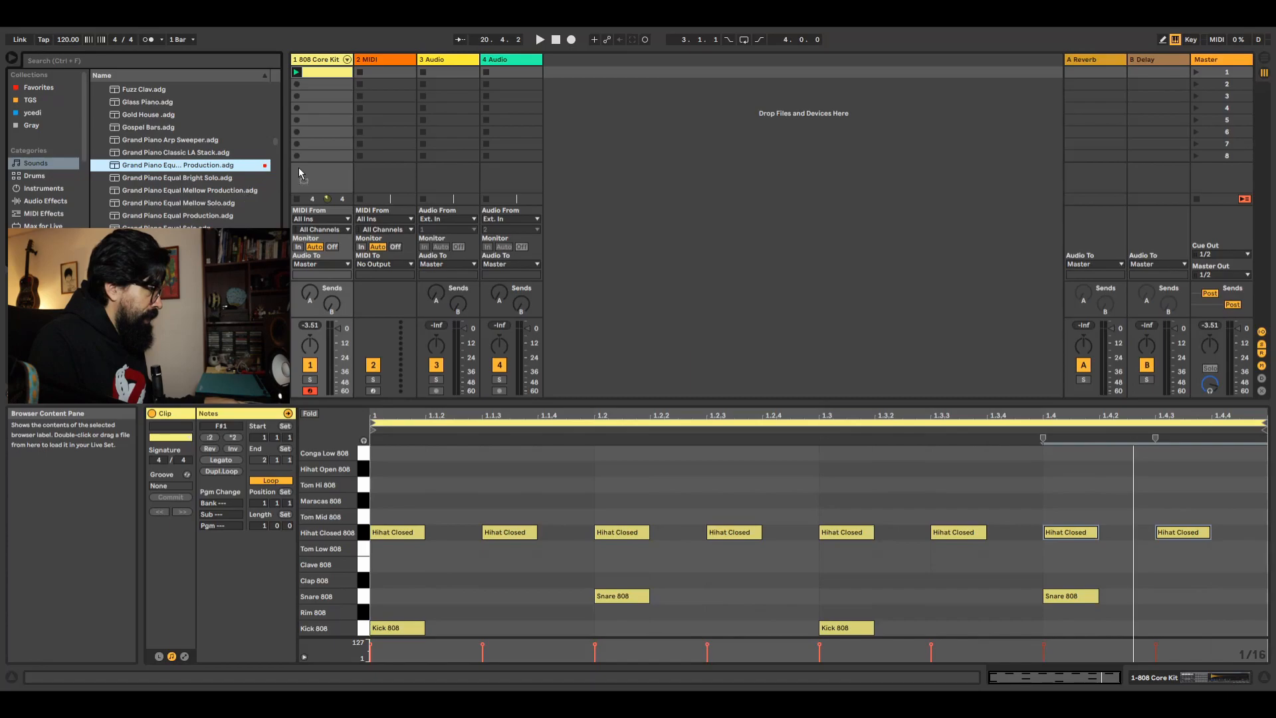
pyautogui.click(387, 60)
pyautogui.click(388, 58)
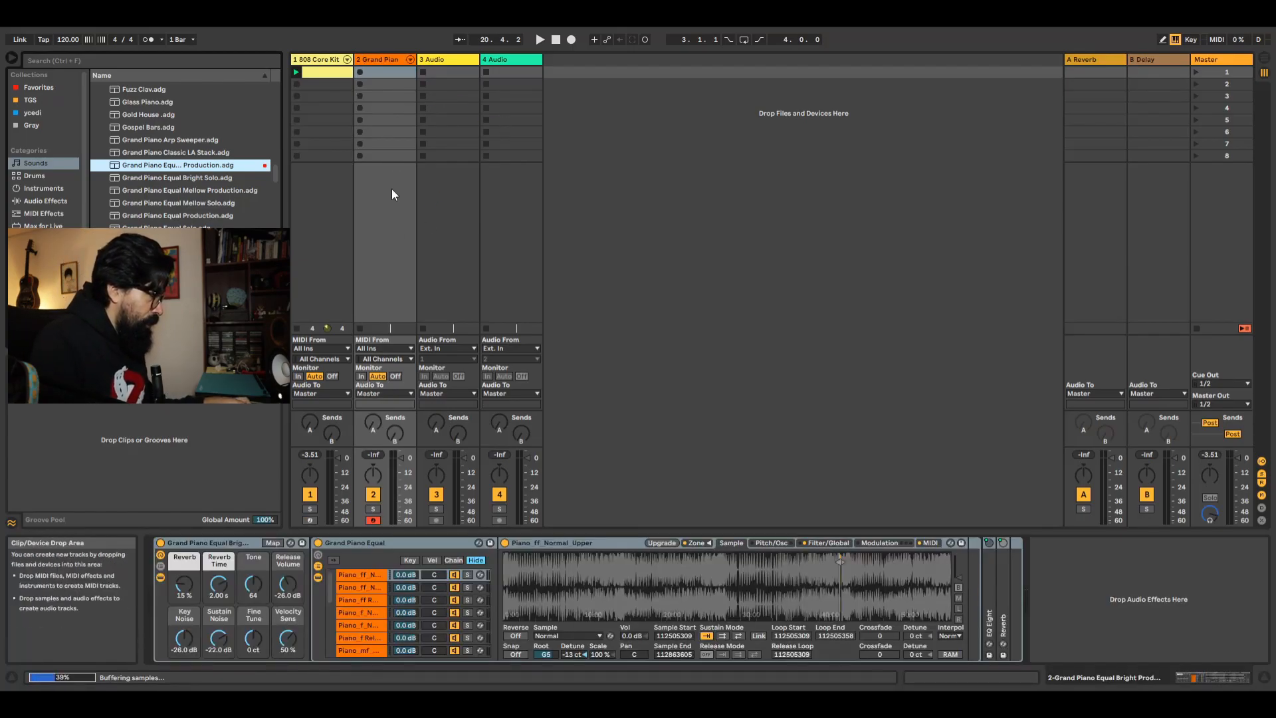
# - Create a clip in the piano track's first slot and set its loop length to 4 bars
pyautogui.doubleClick(386, 72)
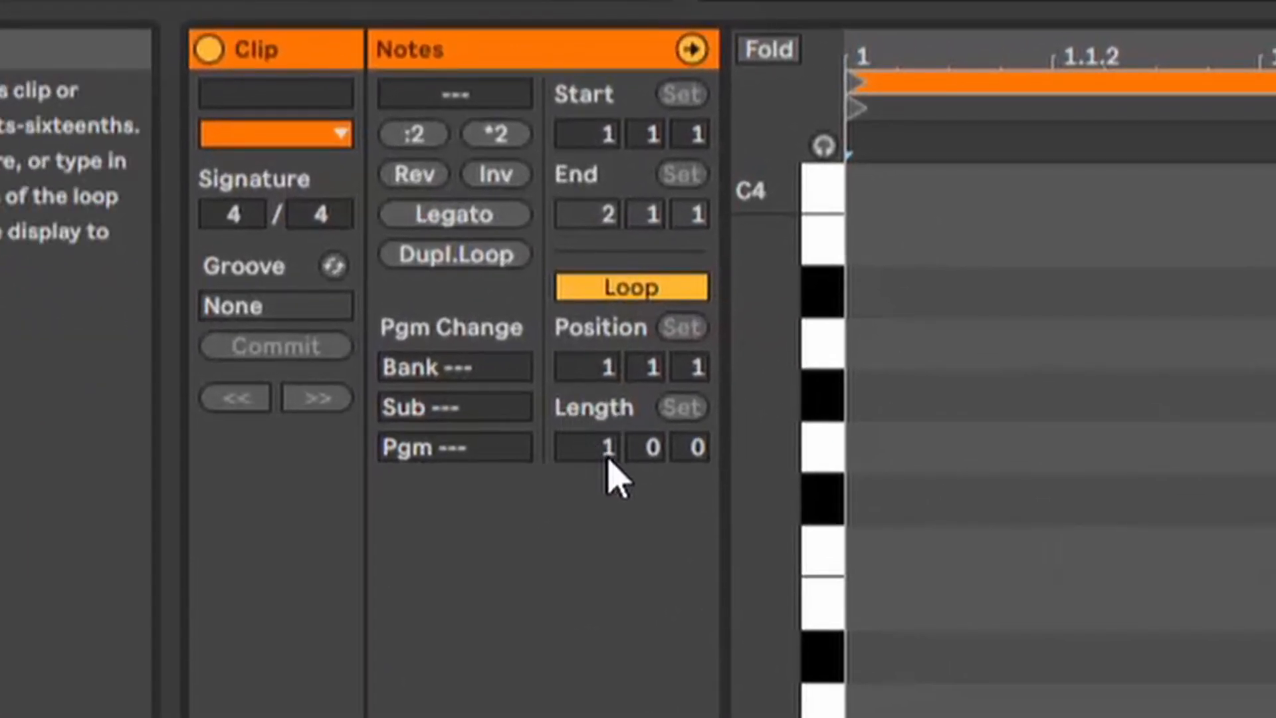
pyautogui.write('4')
pyautogui.press('Return')
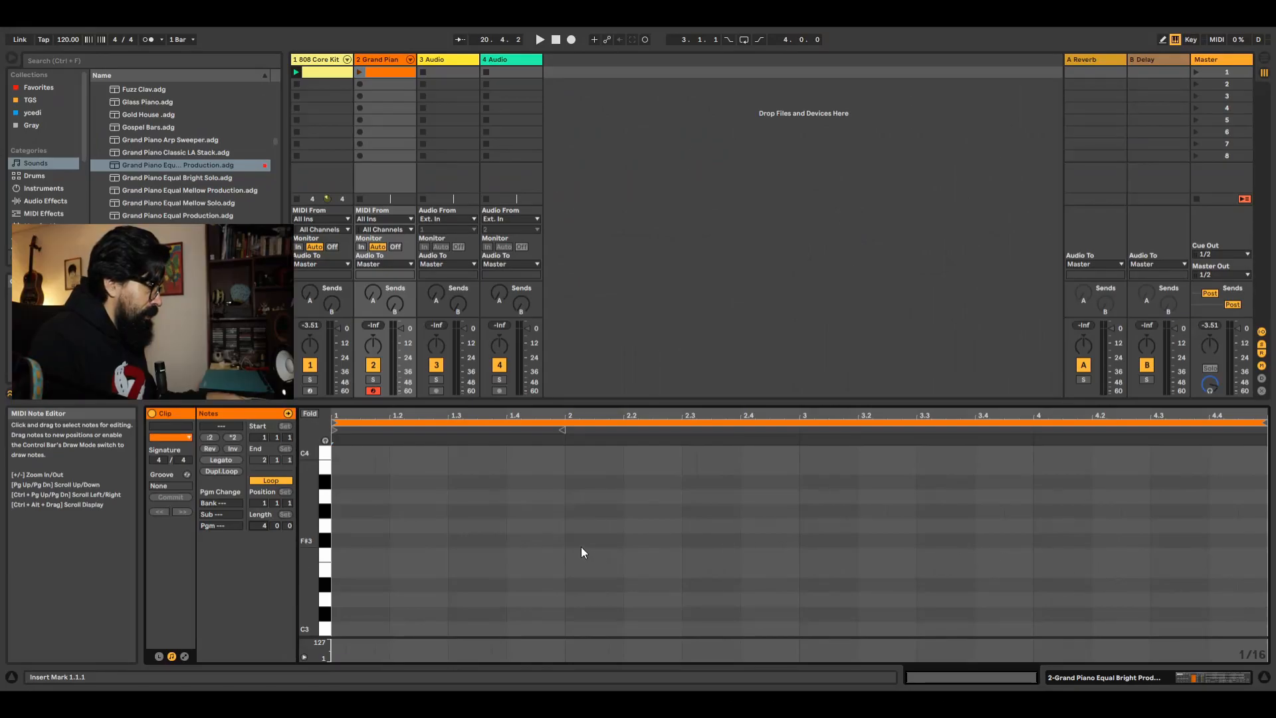
# - Enter a C3, E3 and G3 chord at the start of the piano clip and extend all three notes to fill bar 1
pyautogui.doubleClick(336, 628)
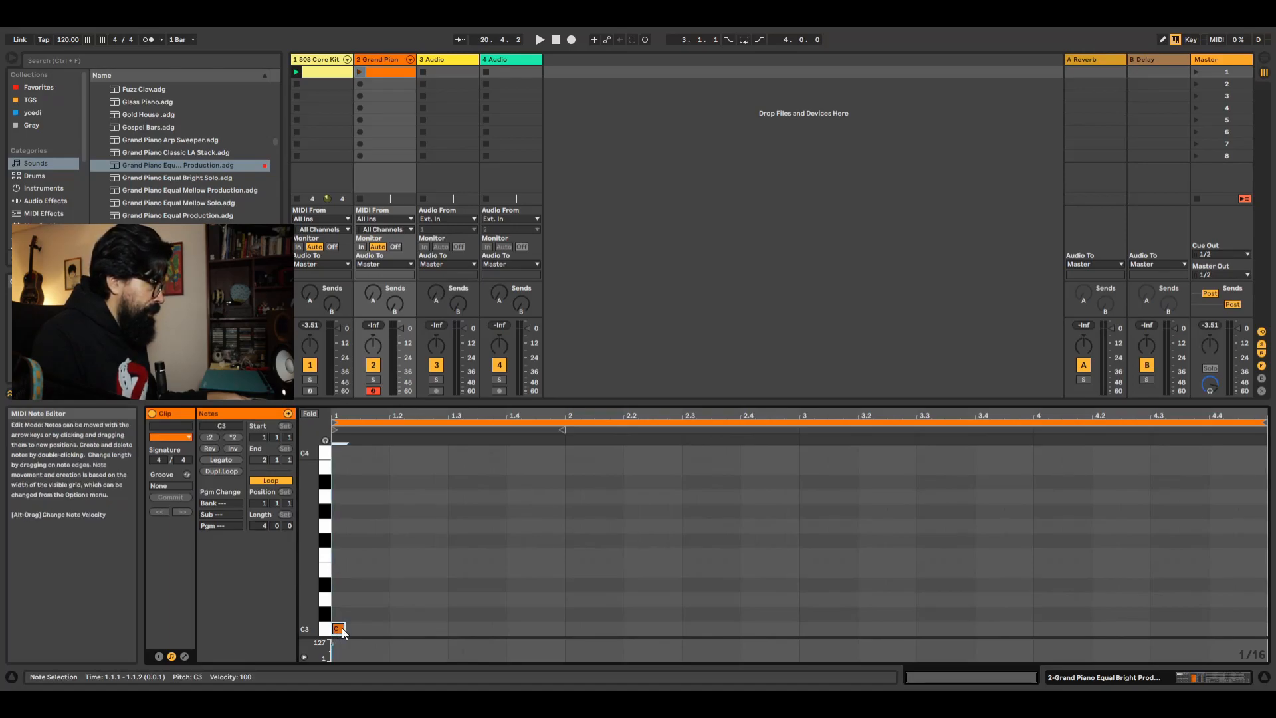
pyautogui.moveTo(344, 628); pyautogui.dragTo(391, 630)
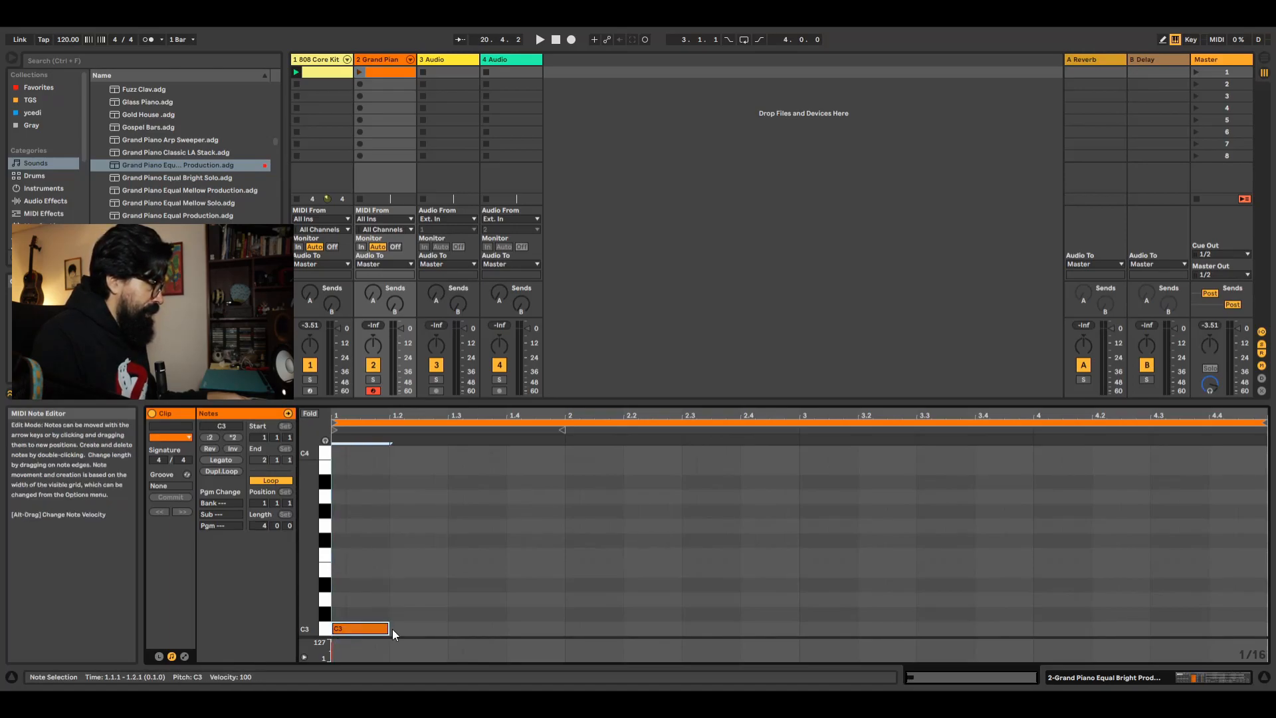
pyautogui.doubleClick(339, 572)
pyautogui.moveTo(346, 573); pyautogui.dragTo(383, 575)
pyautogui.doubleClick(342, 529)
pyautogui.moveTo(341, 530); pyautogui.dragTo(389, 530)
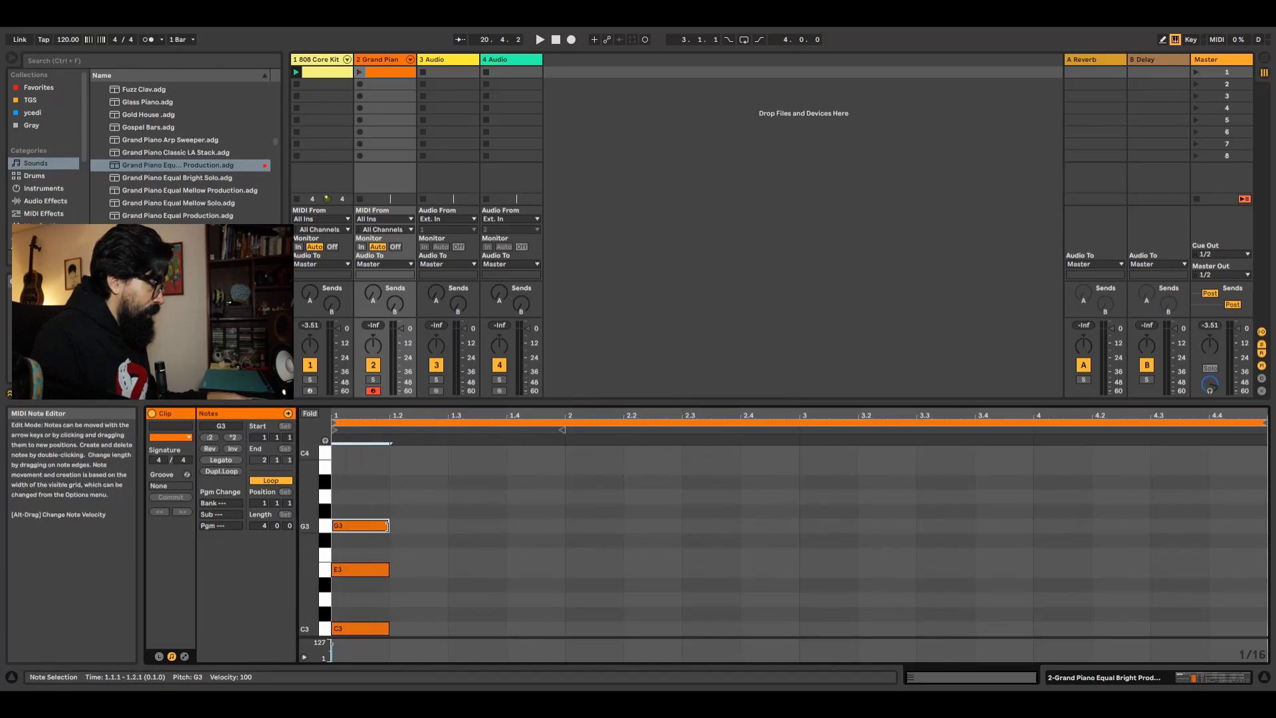
pyautogui.moveTo(374, 497); pyautogui.dragTo(563, 649)
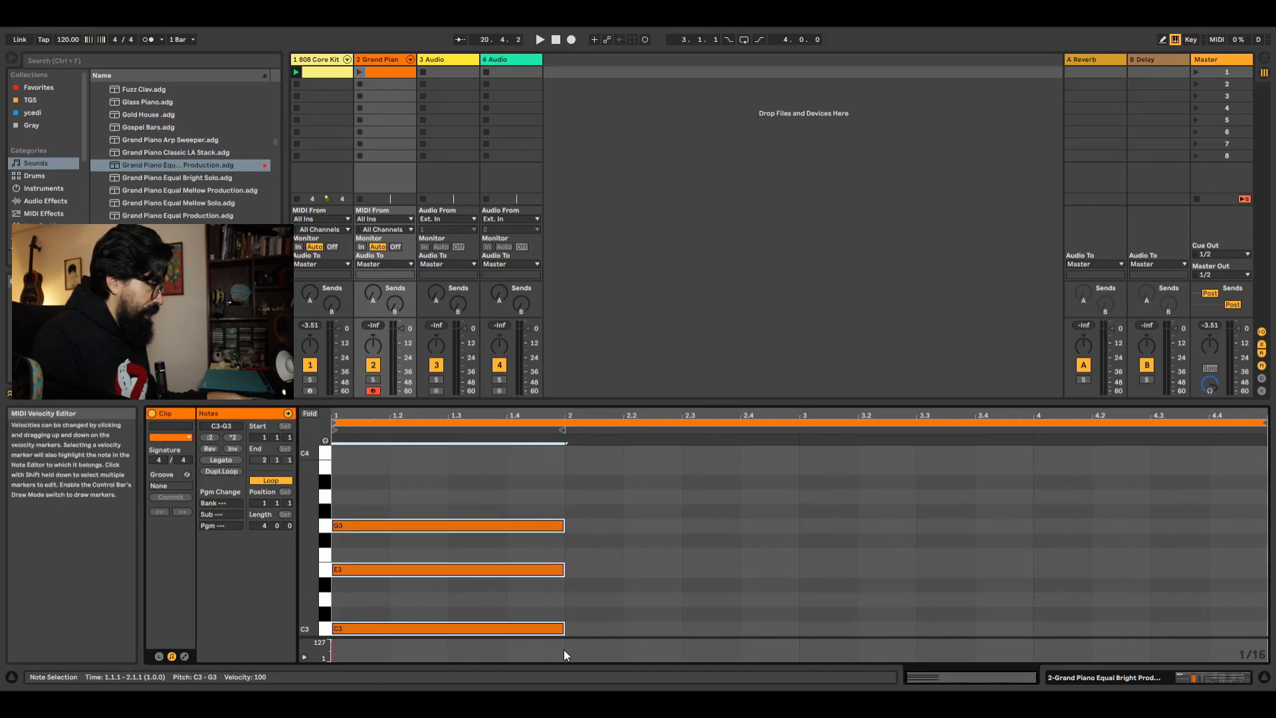
# - Enter G3, D3 and B2 at the start of bar 2 in the piano clip and extend each note to fill the bar
pyautogui.doubleClick(573, 525)
pyautogui.moveTo(579, 526); pyautogui.dragTo(798, 529)
pyautogui.doubleClick(572, 597)
pyautogui.moveTo(580, 599); pyautogui.dragTo(796, 610)
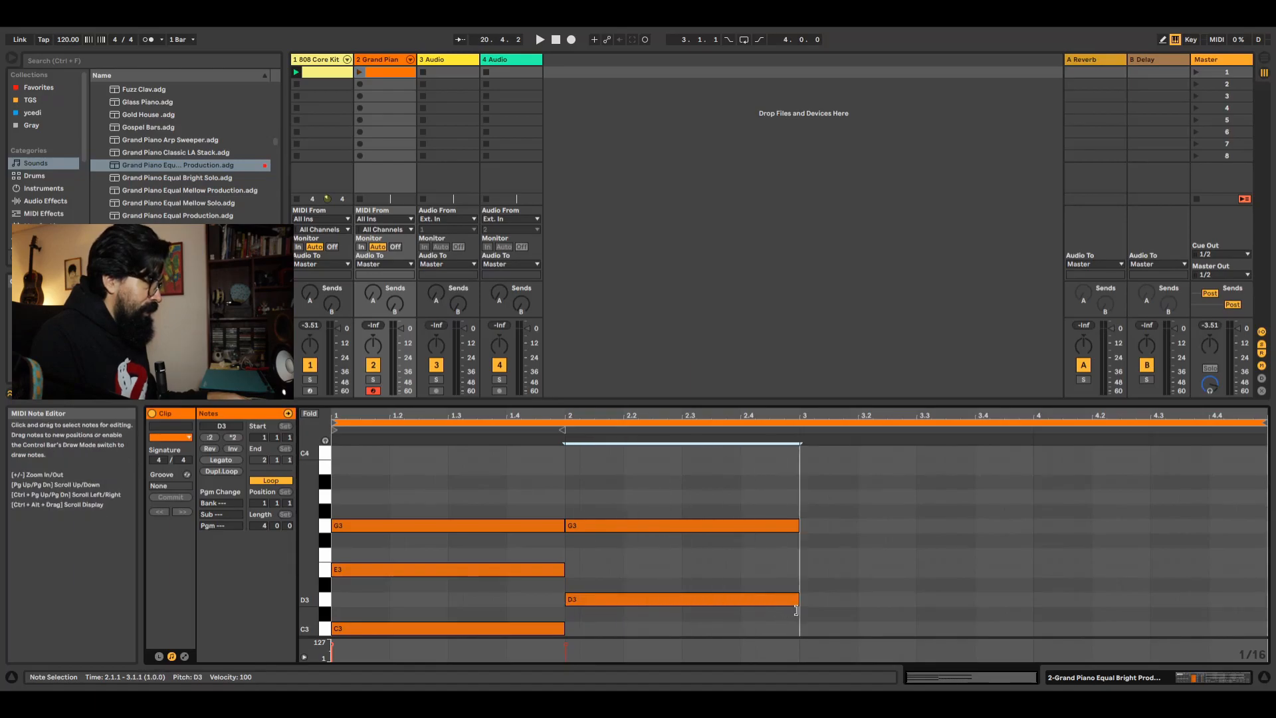
pyautogui.scroll(-1, 701, 587)
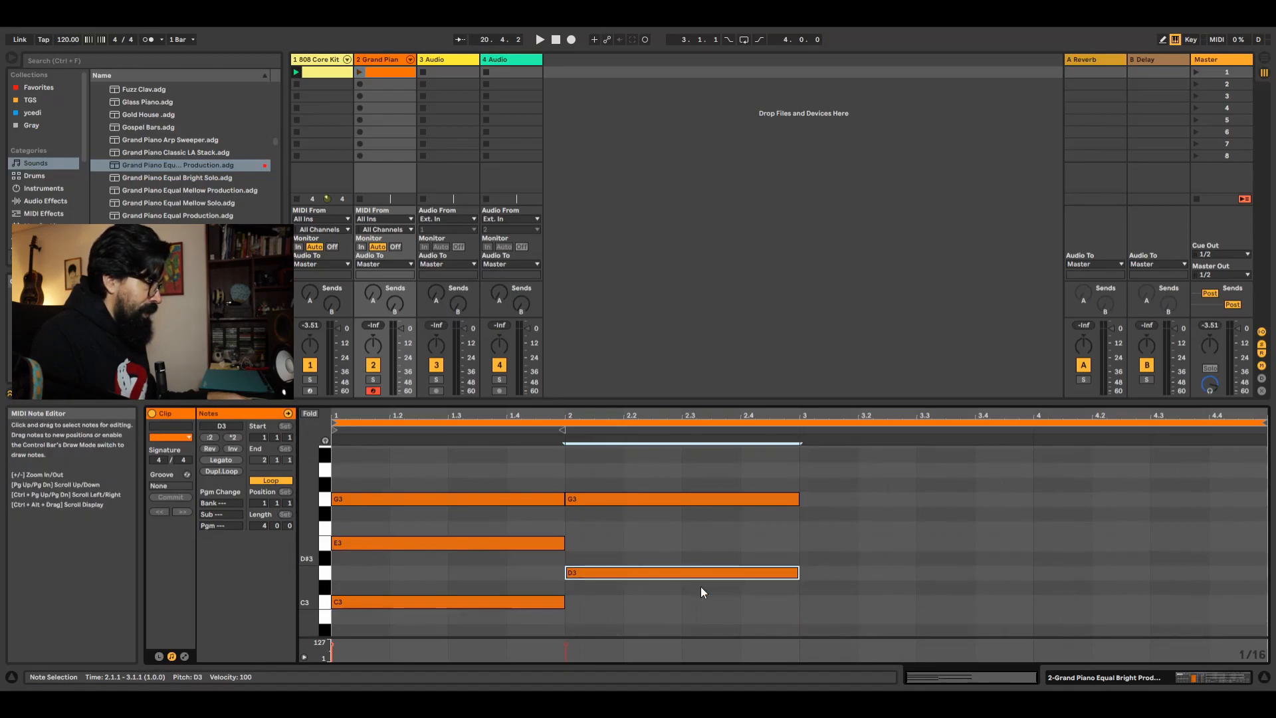
pyautogui.doubleClick(570, 619)
pyautogui.moveTo(579, 618); pyautogui.dragTo(801, 627)
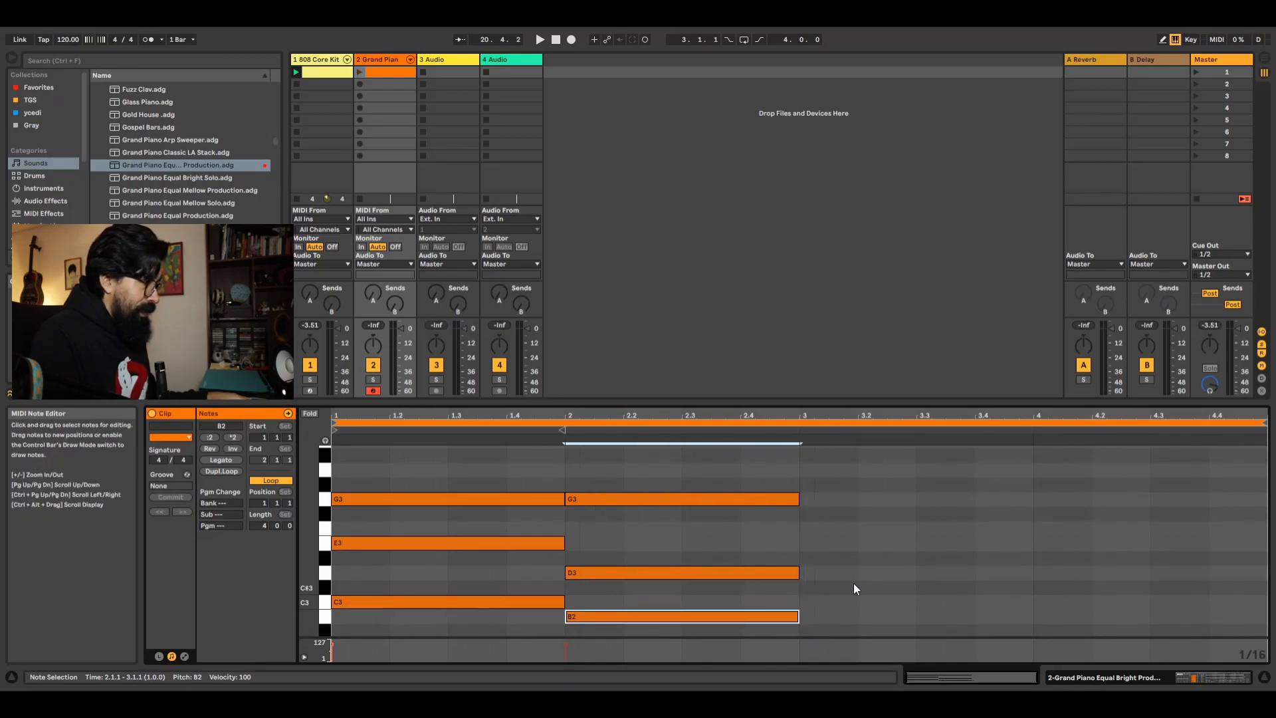
# - Add an F3, C3 and A3 chord in bar 3 of the piano clip, each note lasting the full bar
pyautogui.doubleClick(807, 528)
pyautogui.moveTo(815, 528); pyautogui.dragTo(1033, 532)
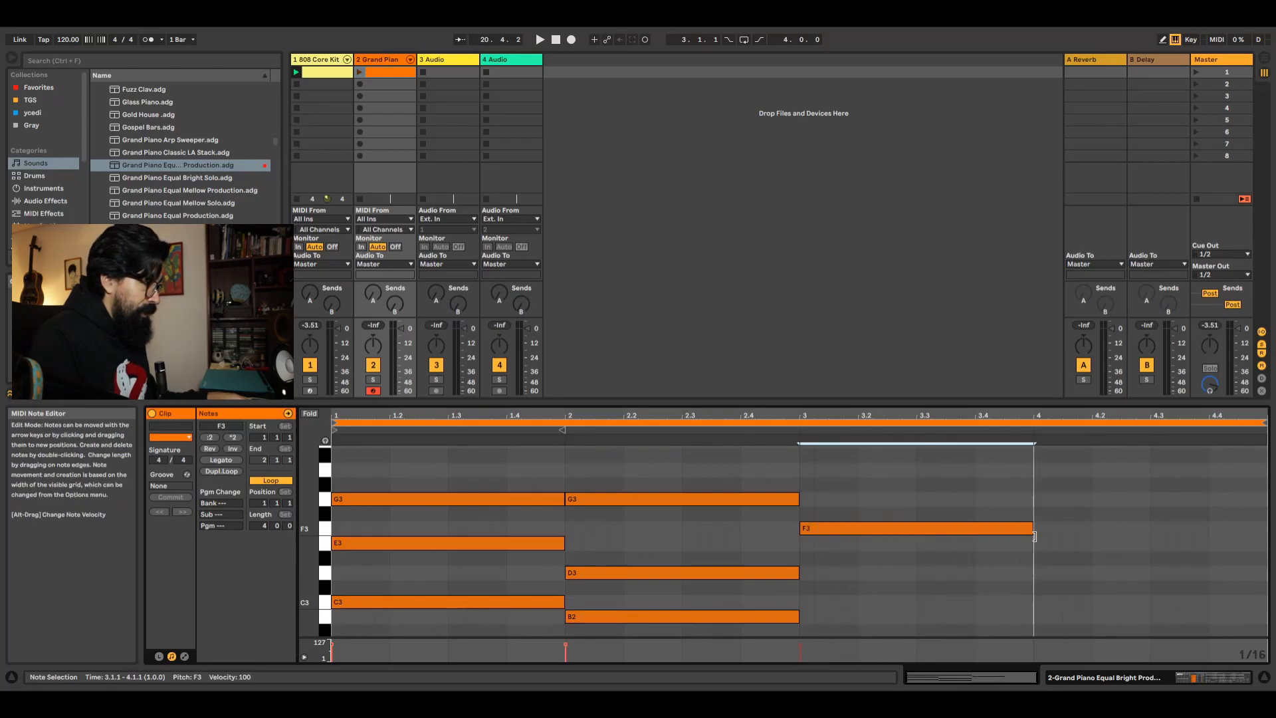
pyautogui.doubleClick(806, 602)
pyautogui.moveTo(815, 603); pyautogui.dragTo(1033, 606)
pyautogui.scroll(2, 911, 521)
pyautogui.doubleClick(812, 497)
pyautogui.moveTo(814, 497); pyautogui.dragTo(1033, 503)
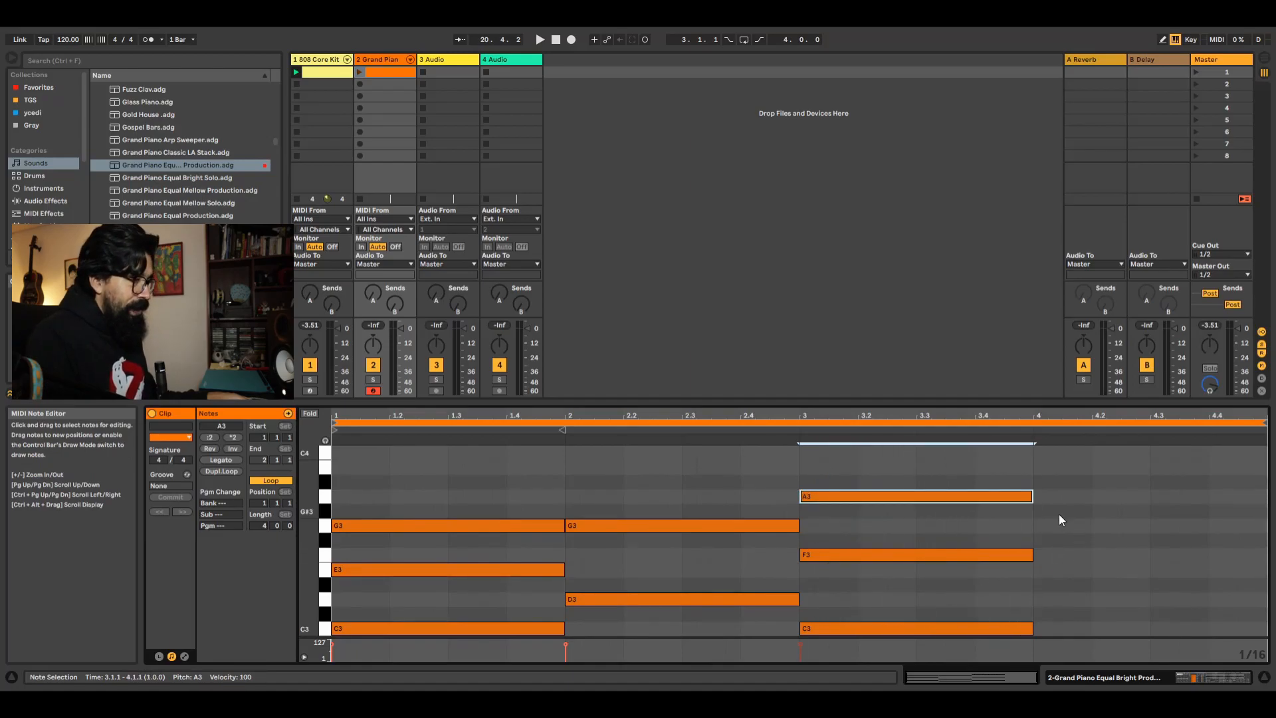
# - Place A3, E3 and C3 at the start of bar 4 and lengthen all three notes to the end of the clip
pyautogui.doubleClick(1044, 498)
pyautogui.moveTo(1049, 500); pyautogui.dragTo(1265, 503)
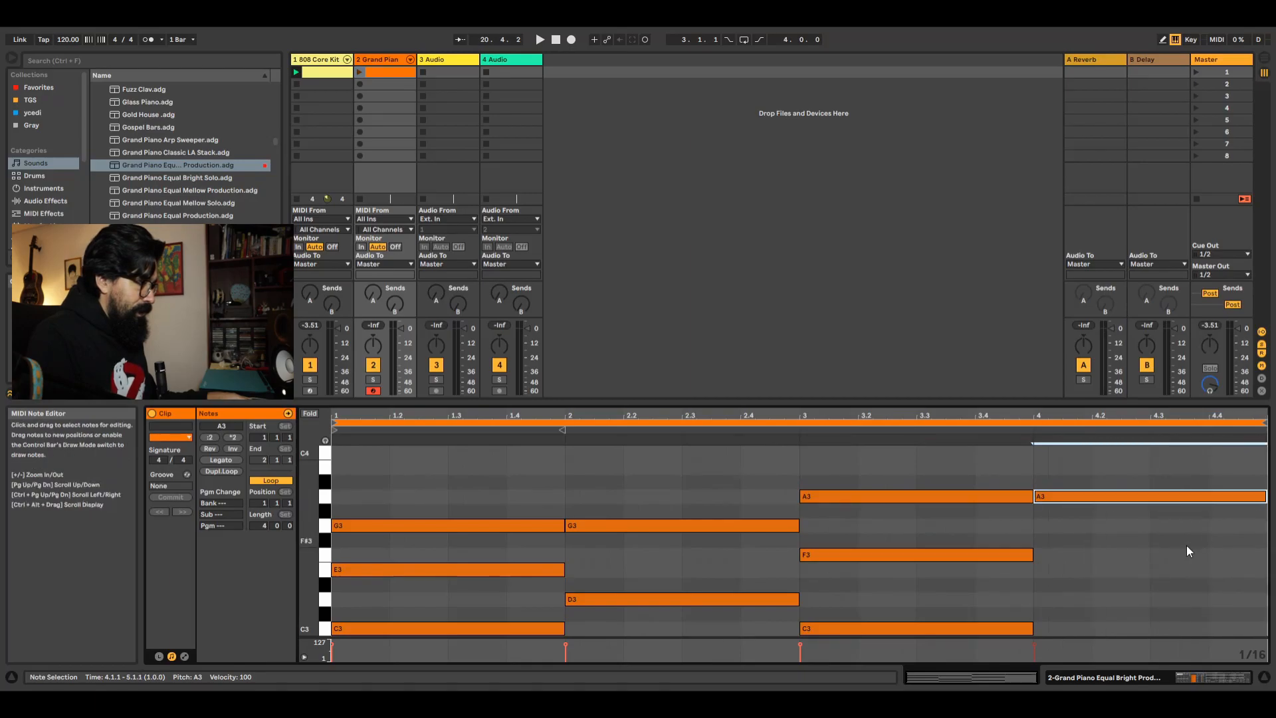
pyautogui.doubleClick(1043, 570)
pyautogui.moveTo(1050, 573); pyautogui.dragTo(1150, 576)
pyautogui.doubleClick(1046, 625)
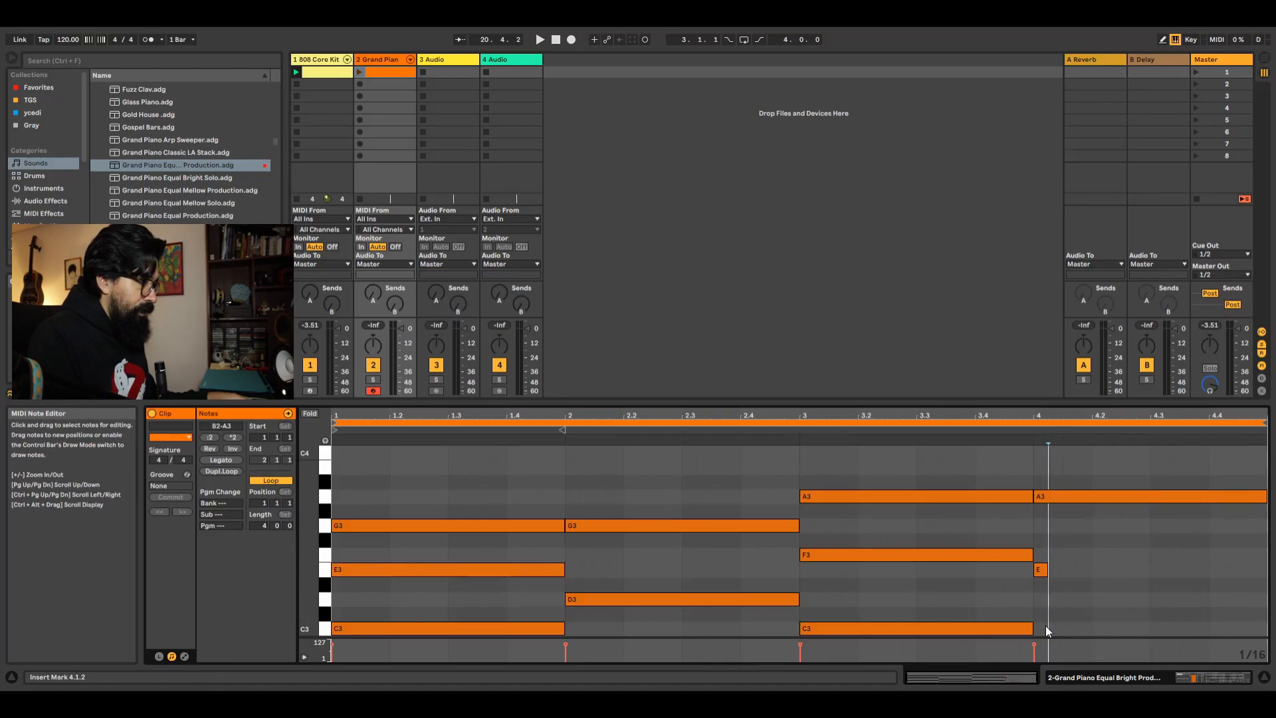
pyautogui.moveTo(1045, 537); pyautogui.dragTo(1265, 626)
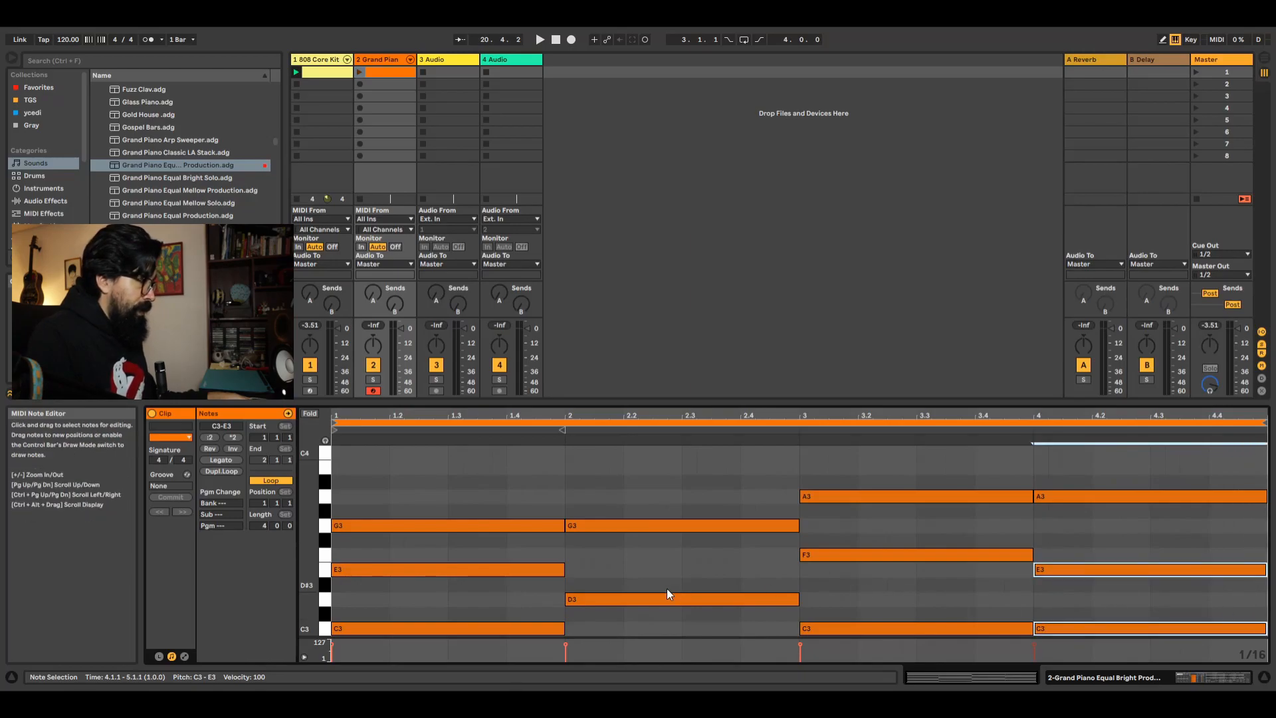
# - Launch the piano clip to hear the chord progression with the drum loop, and stop playback
pyautogui.scroll(-2, 637, 569)
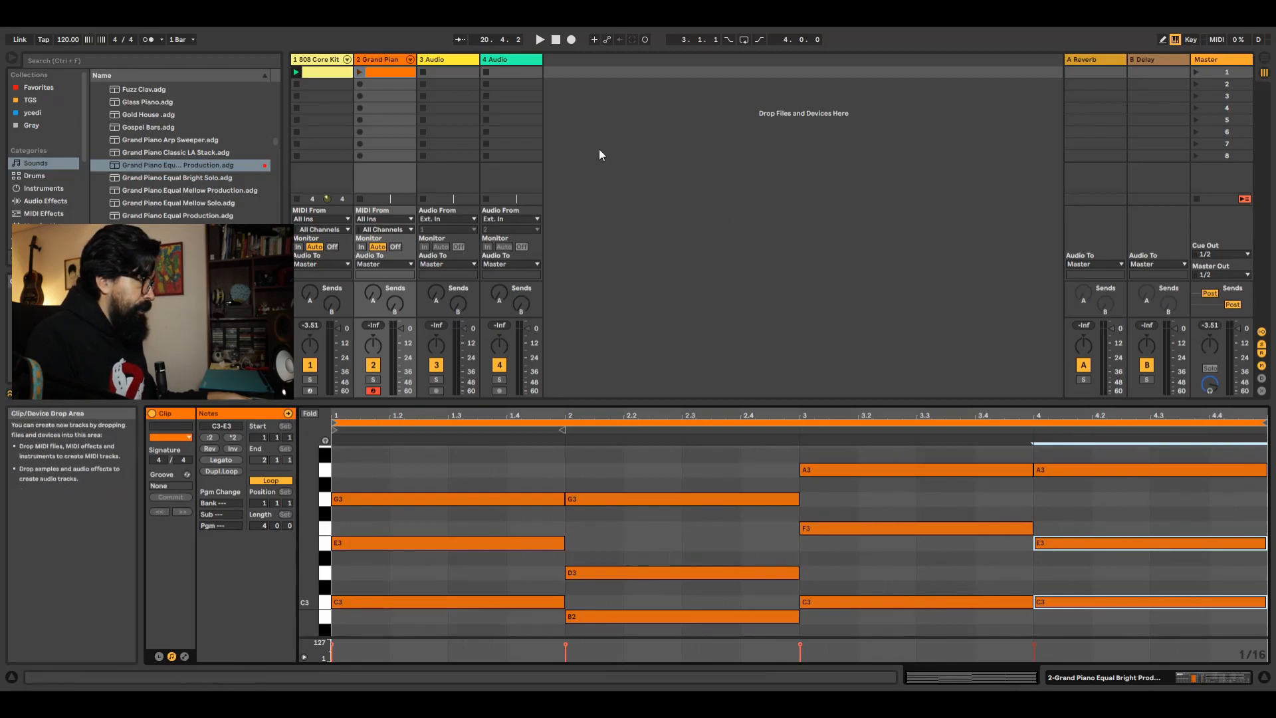
pyautogui.click(360, 73)
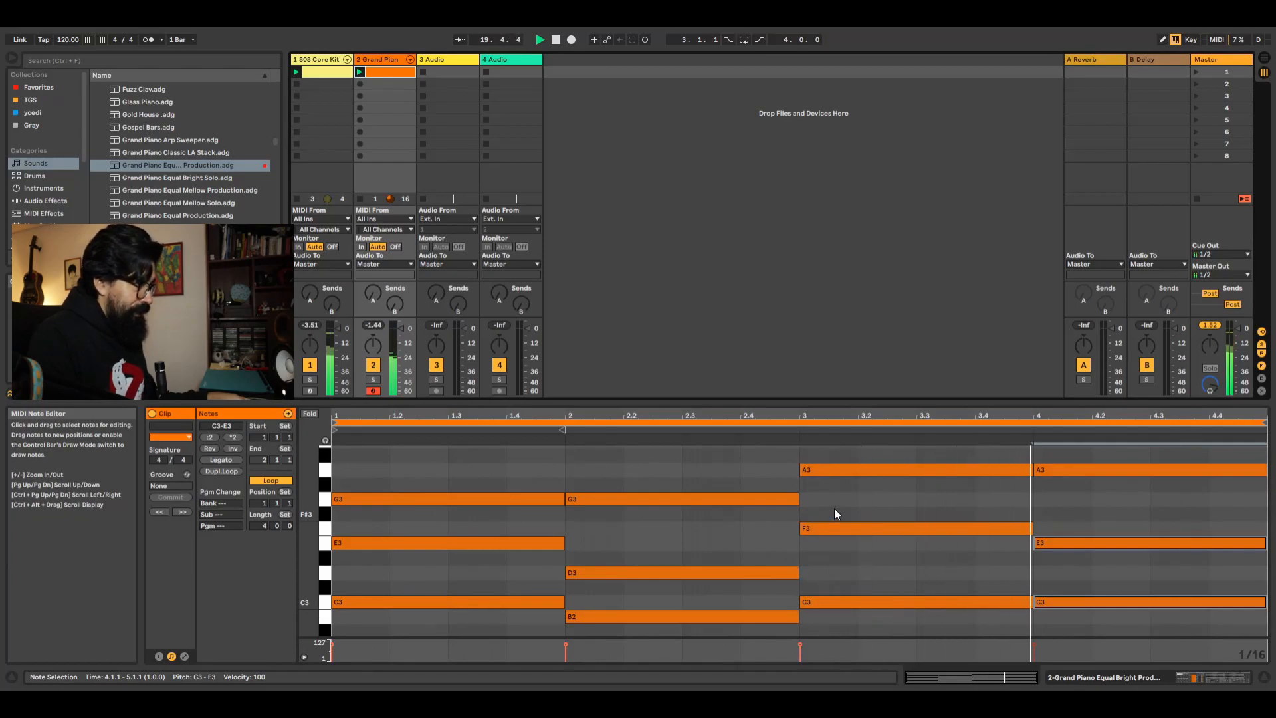
pyautogui.press('space')
# - Insert a MIDI track after the piano track and open the Bass category of the sounds
pyautogui.scroll(1, 248, 201)
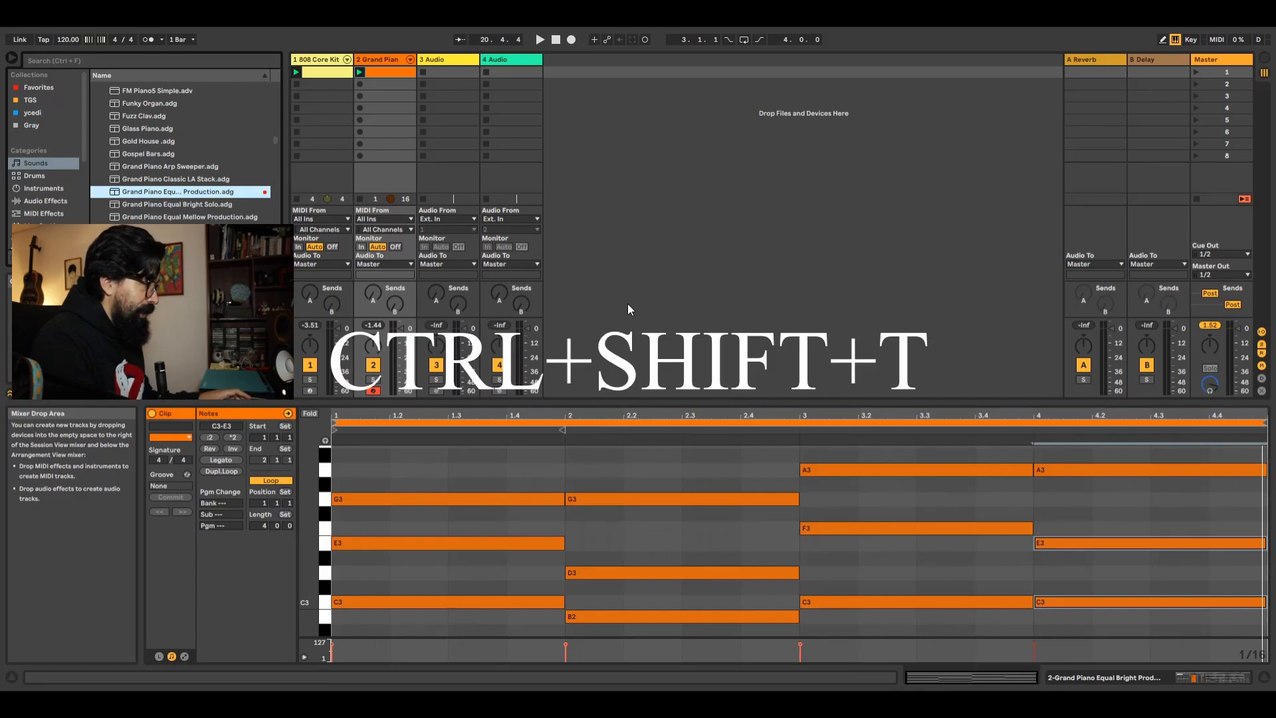
pyautogui.hotkey('ctrl', 'shift', 't')
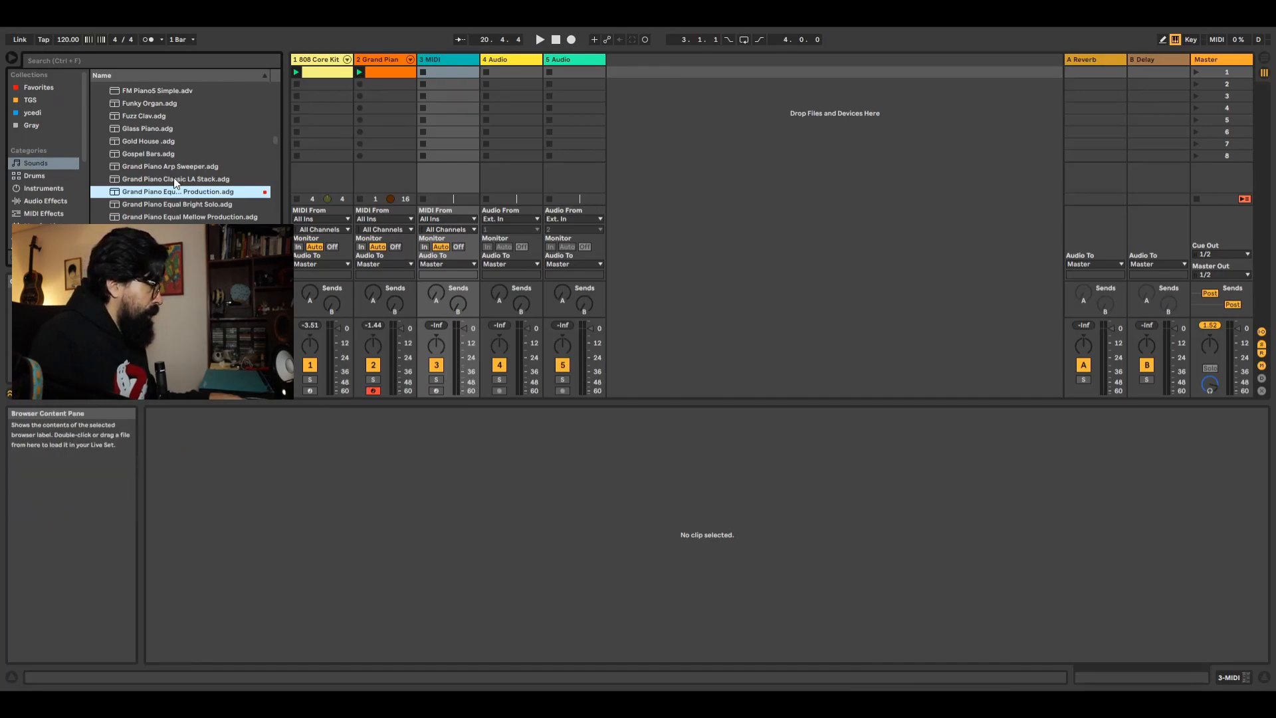
pyautogui.scroll(15, 165, 176)
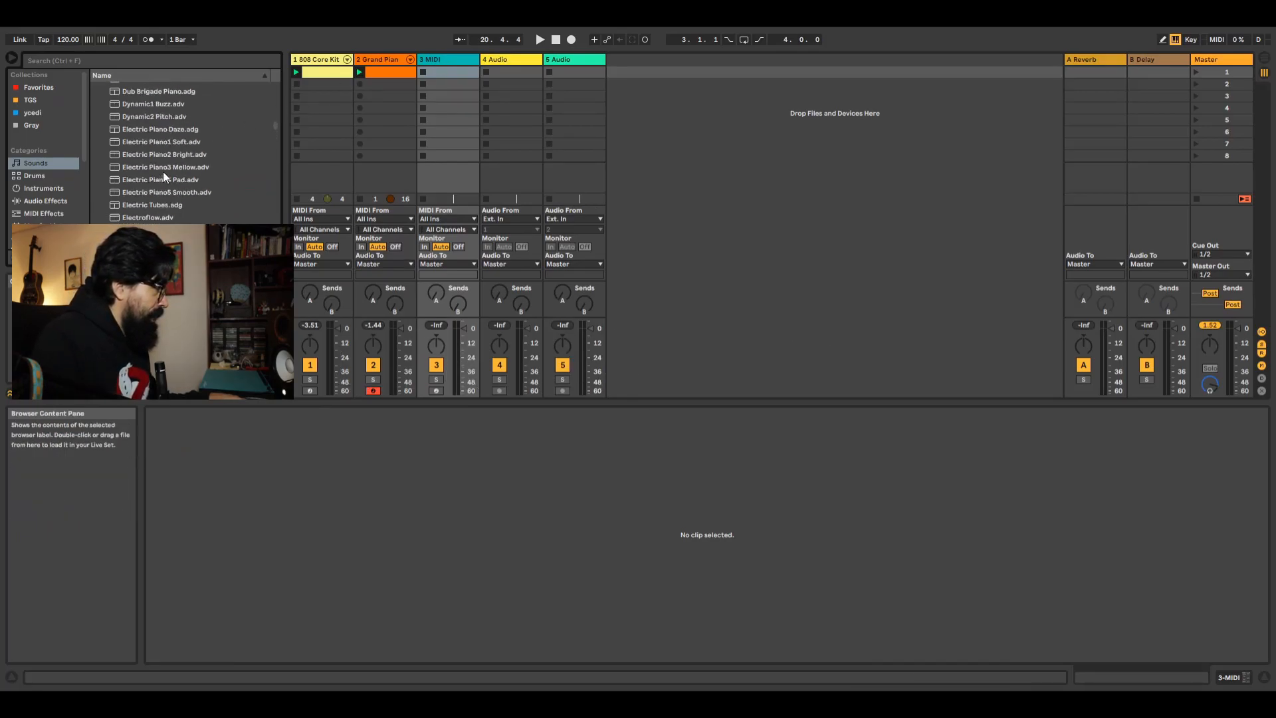
pyautogui.click(96, 226)
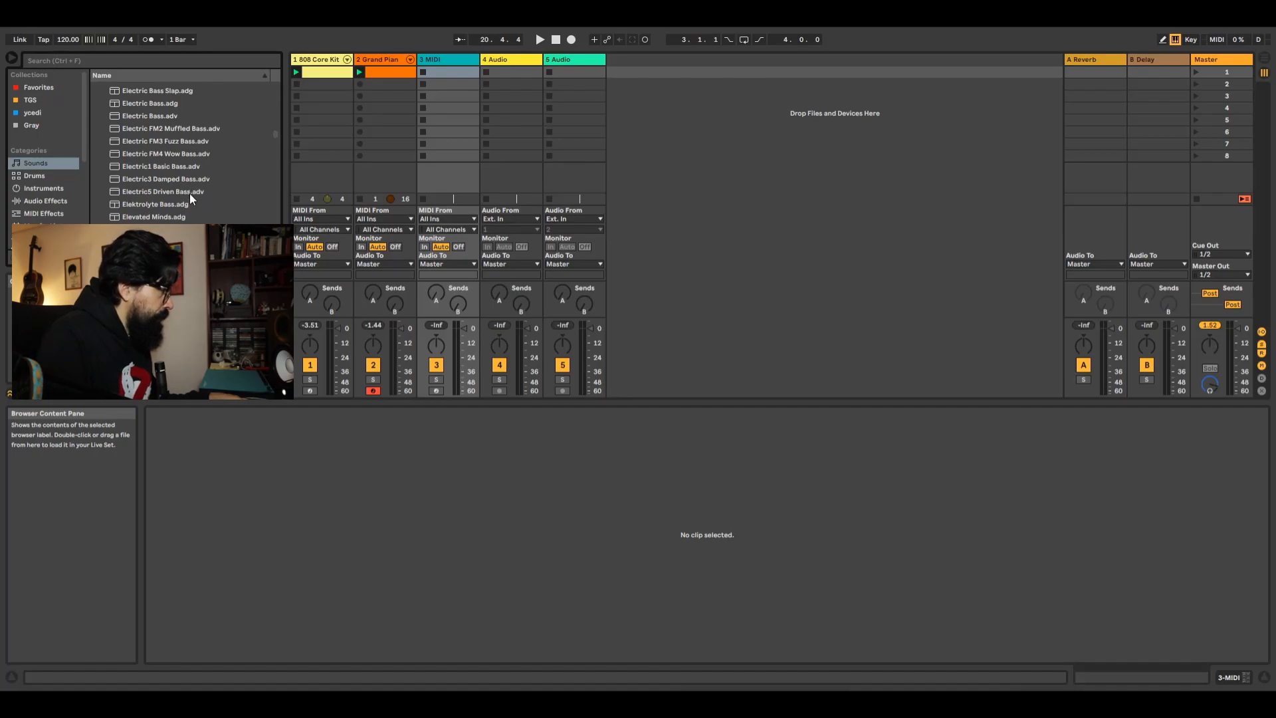
# - Preview several electric bass presets and load Electric Bass.adg onto the new MIDI track
pyautogui.click(194, 156)
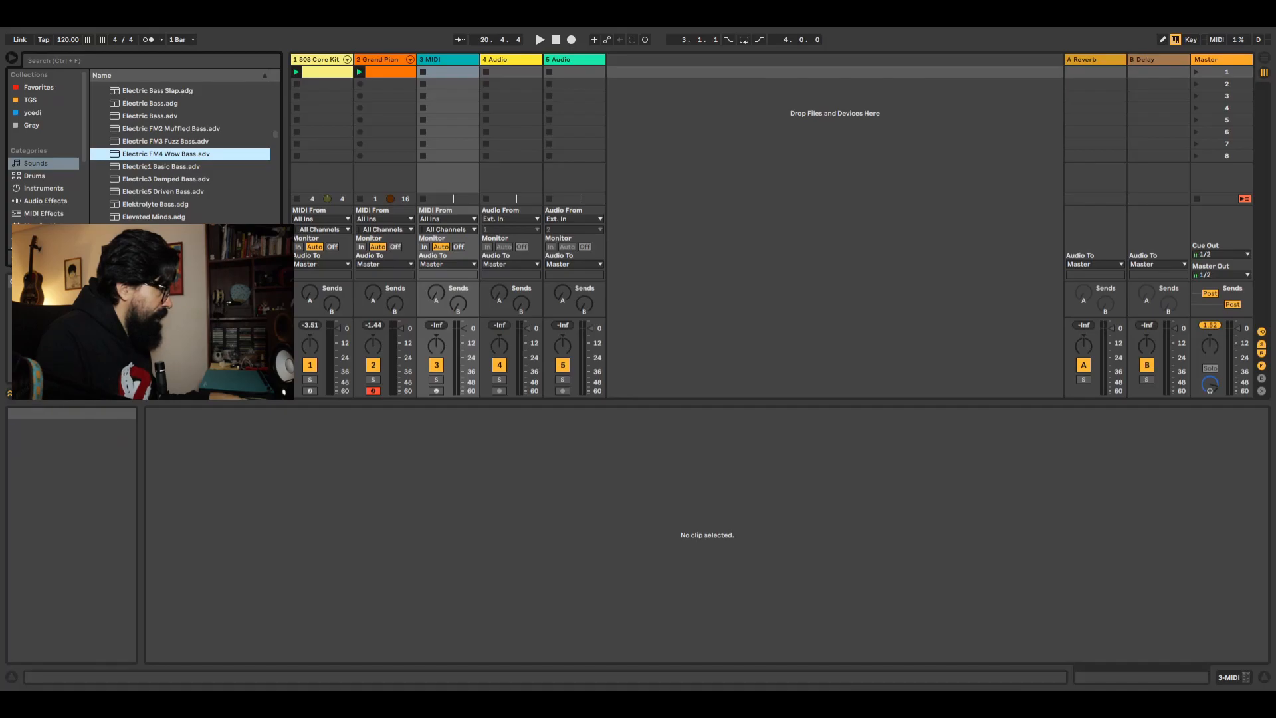
pyautogui.click(172, 165)
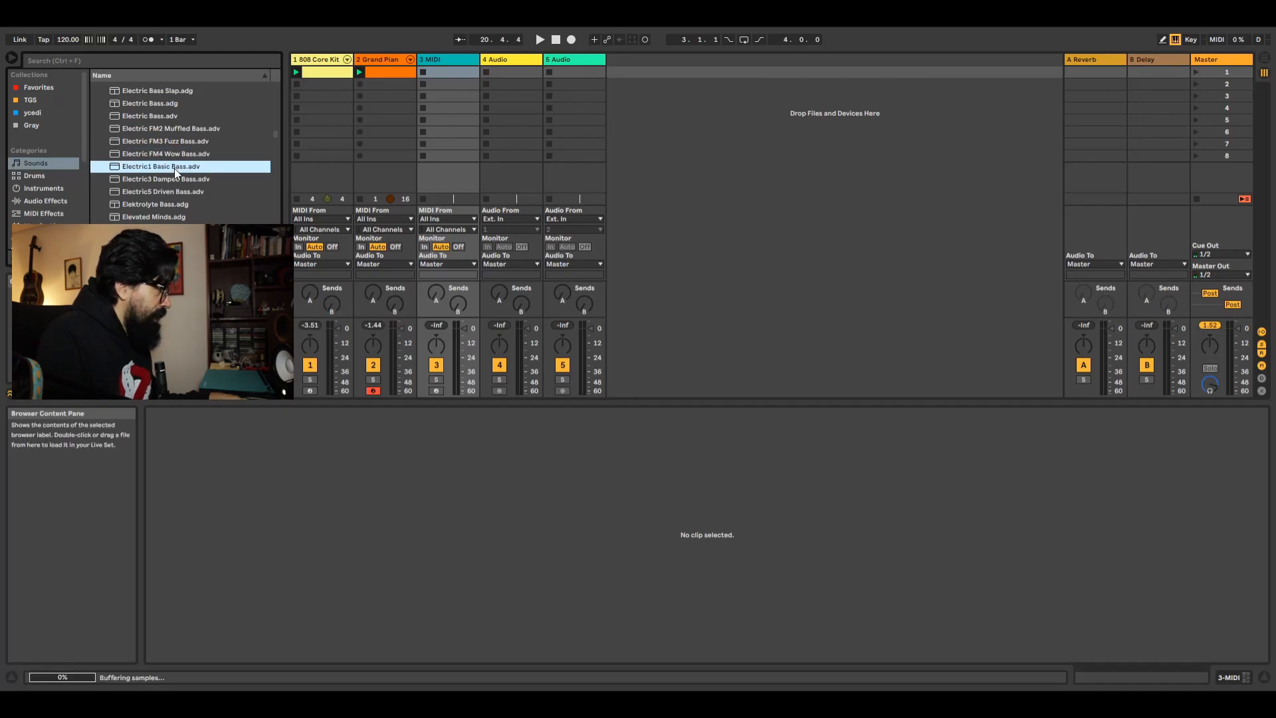
pyautogui.click(178, 177)
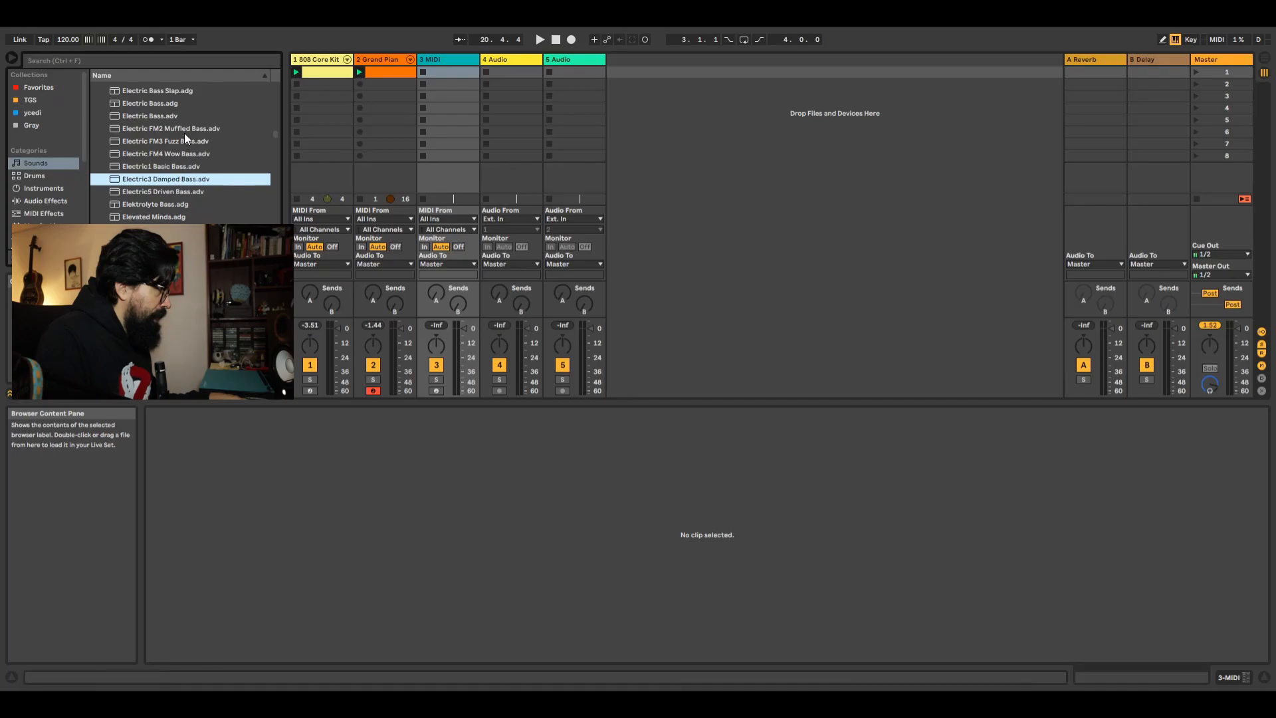
pyautogui.click(176, 117)
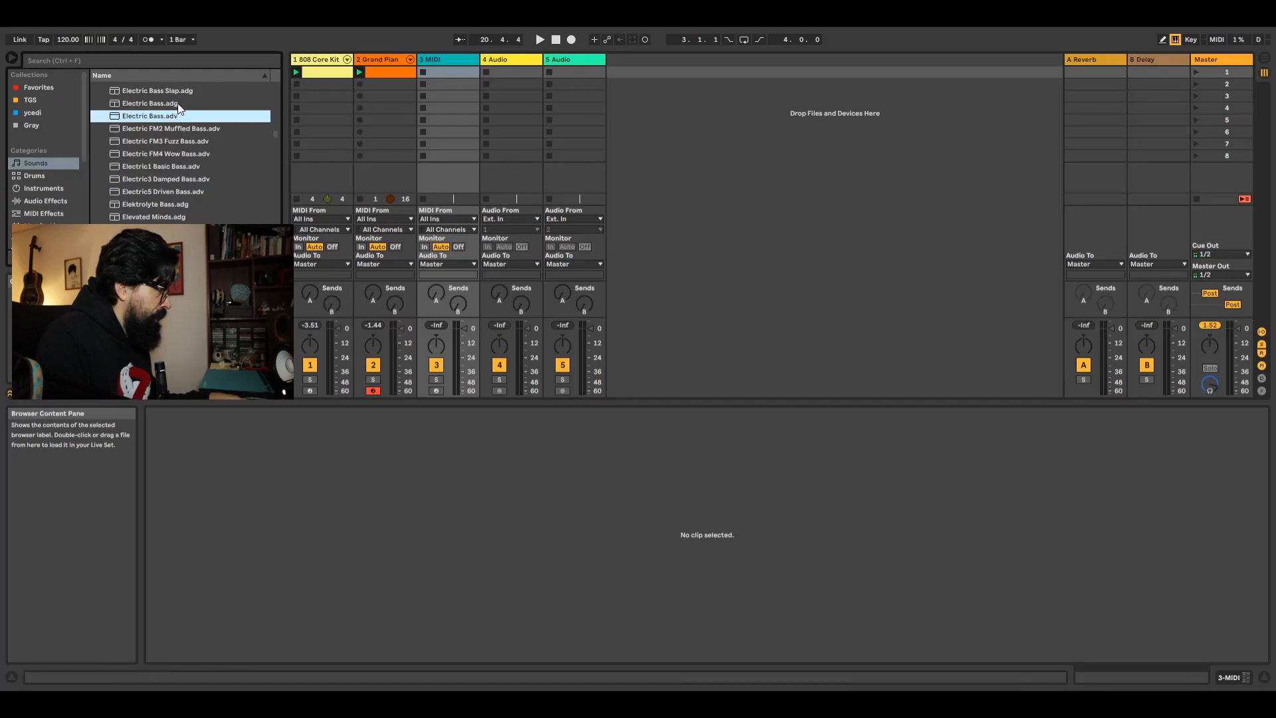
pyautogui.click(177, 103)
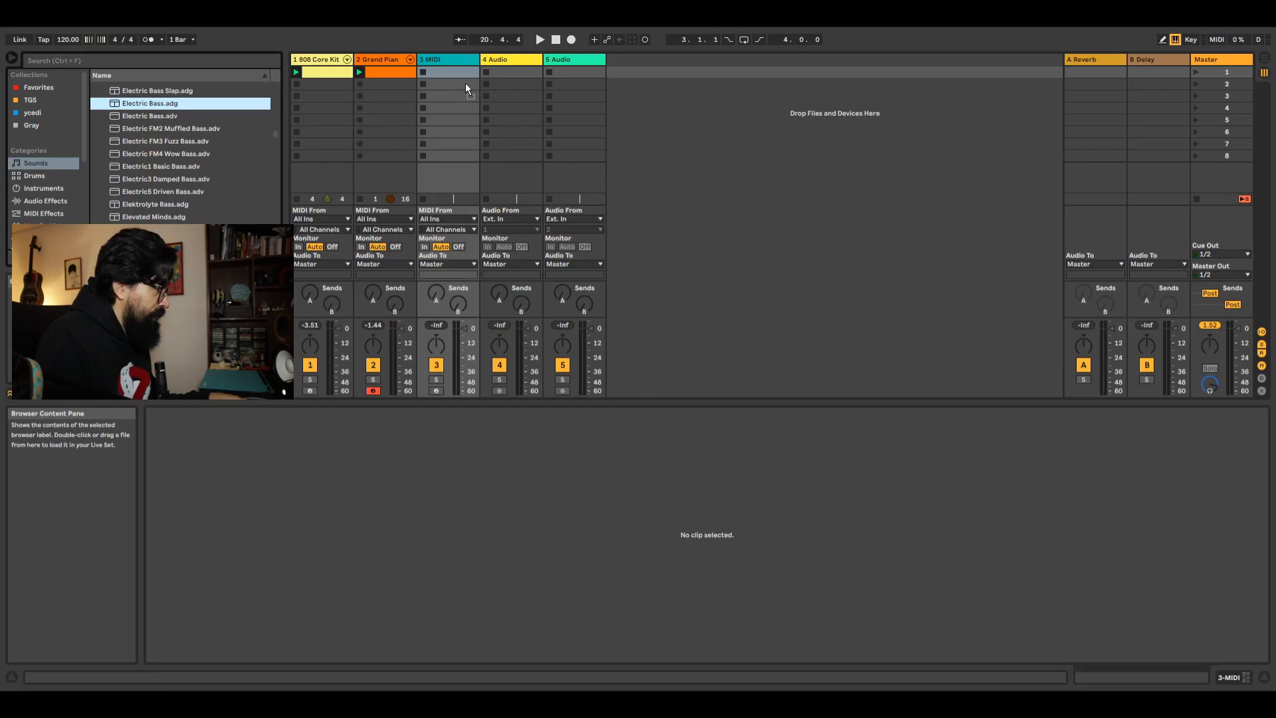
pyautogui.click(463, 59)
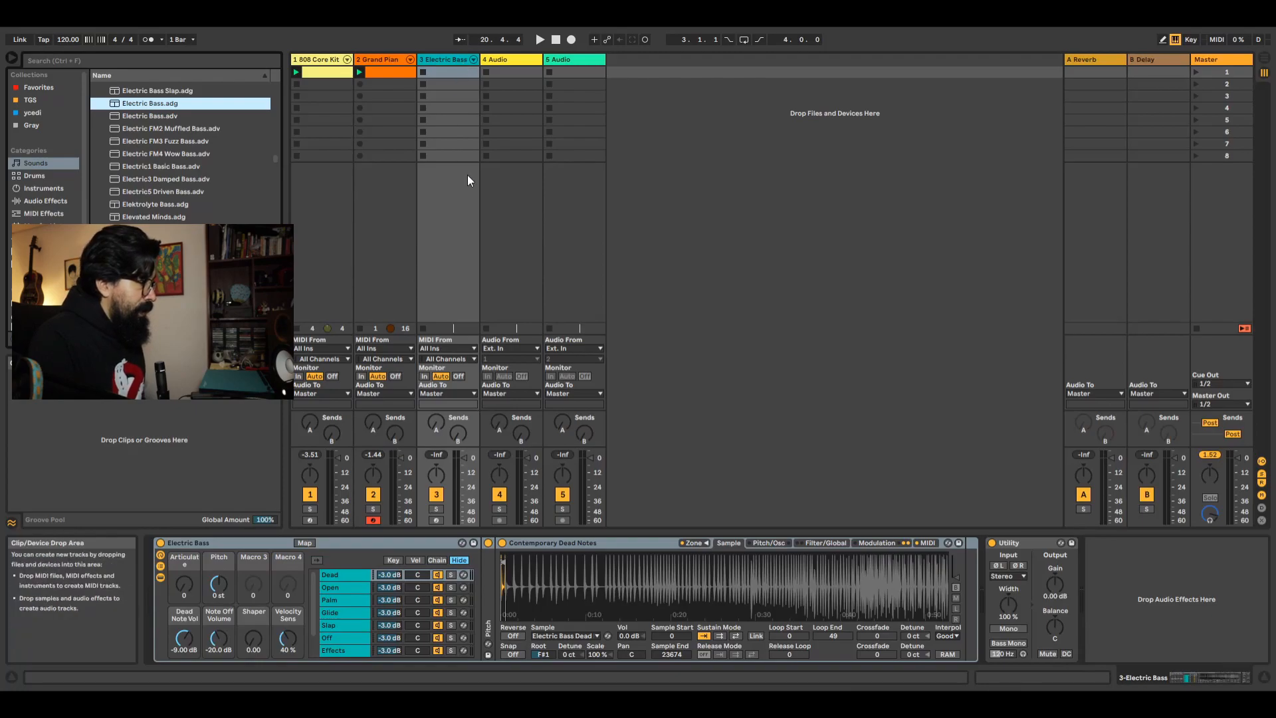
# - Create a clip with a 4-bar loop length in the bass track's first slot and enter a C3 note filling bar 1
pyautogui.doubleClick(441, 73)
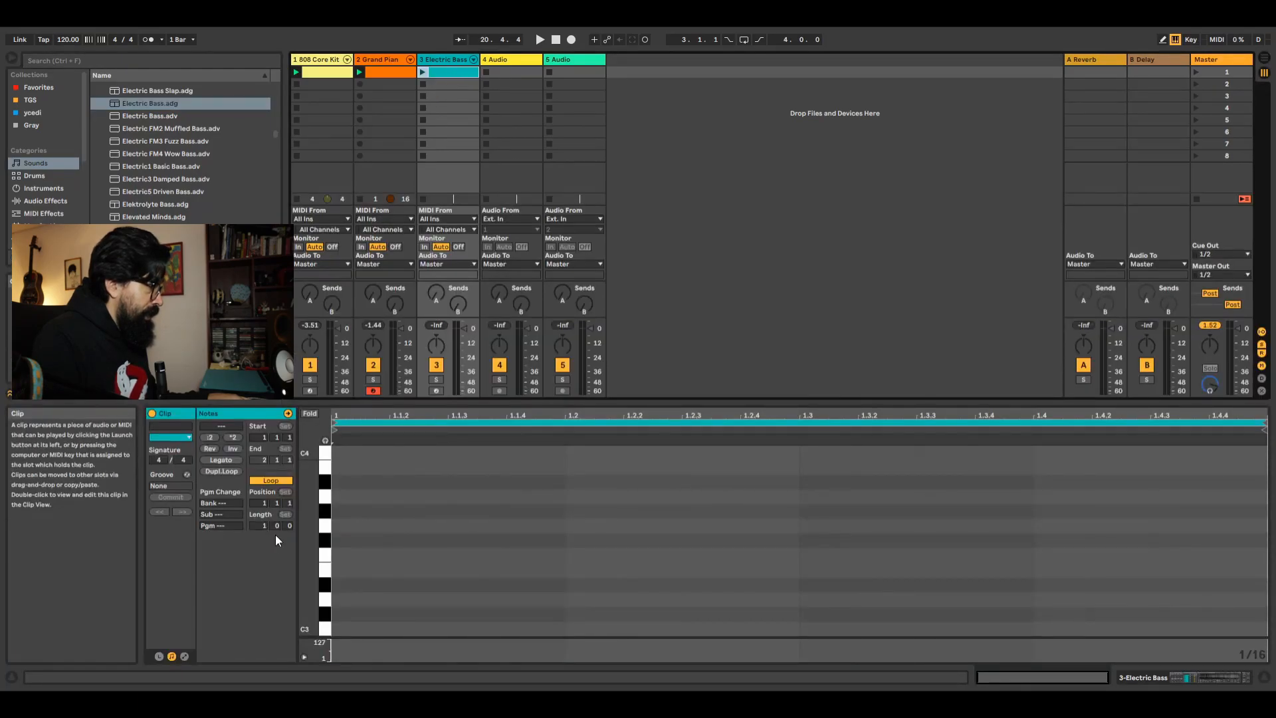
pyautogui.moveTo(264, 525); pyautogui.dragTo(263, 495)
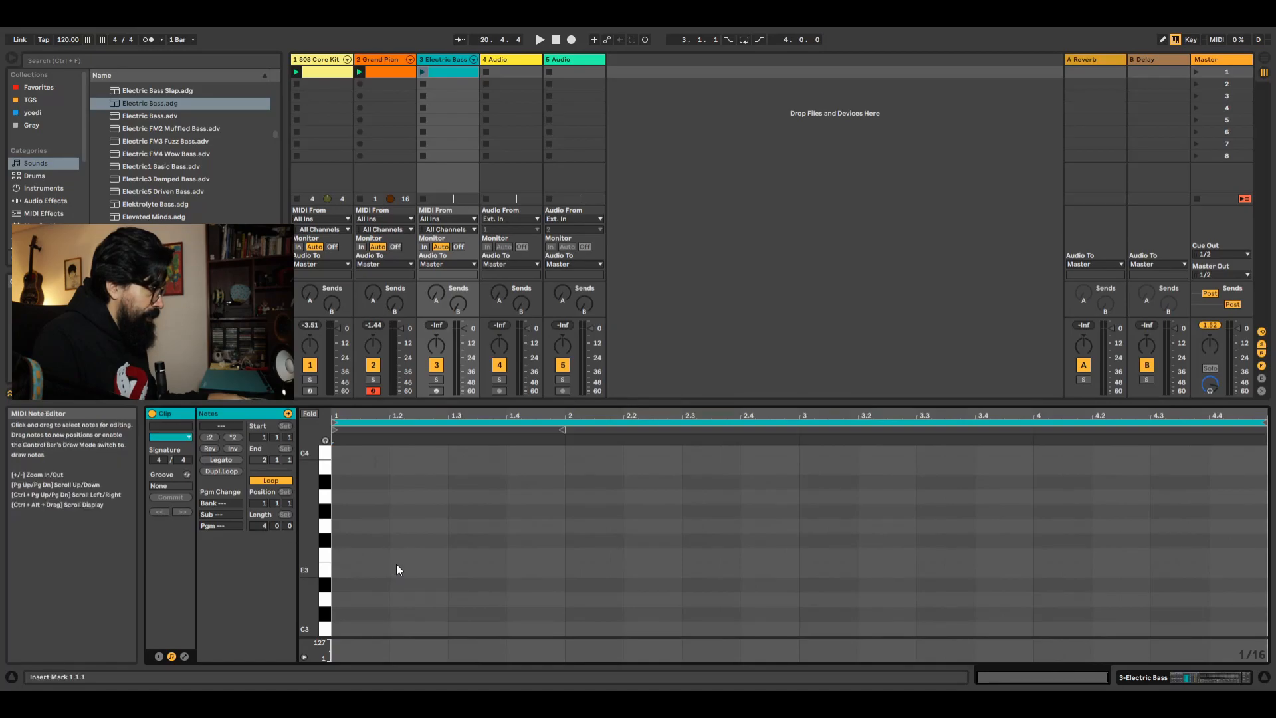
pyautogui.doubleClick(341, 628)
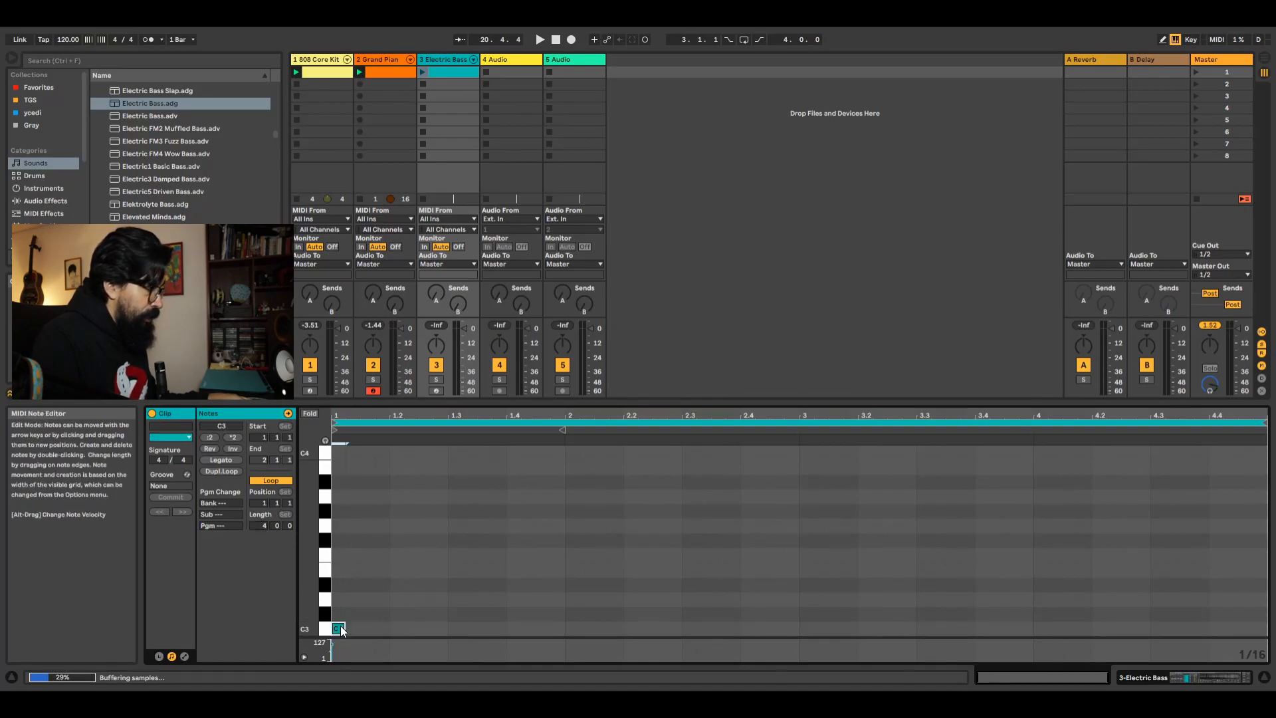
pyautogui.moveTo(346, 628); pyautogui.dragTo(384, 630)
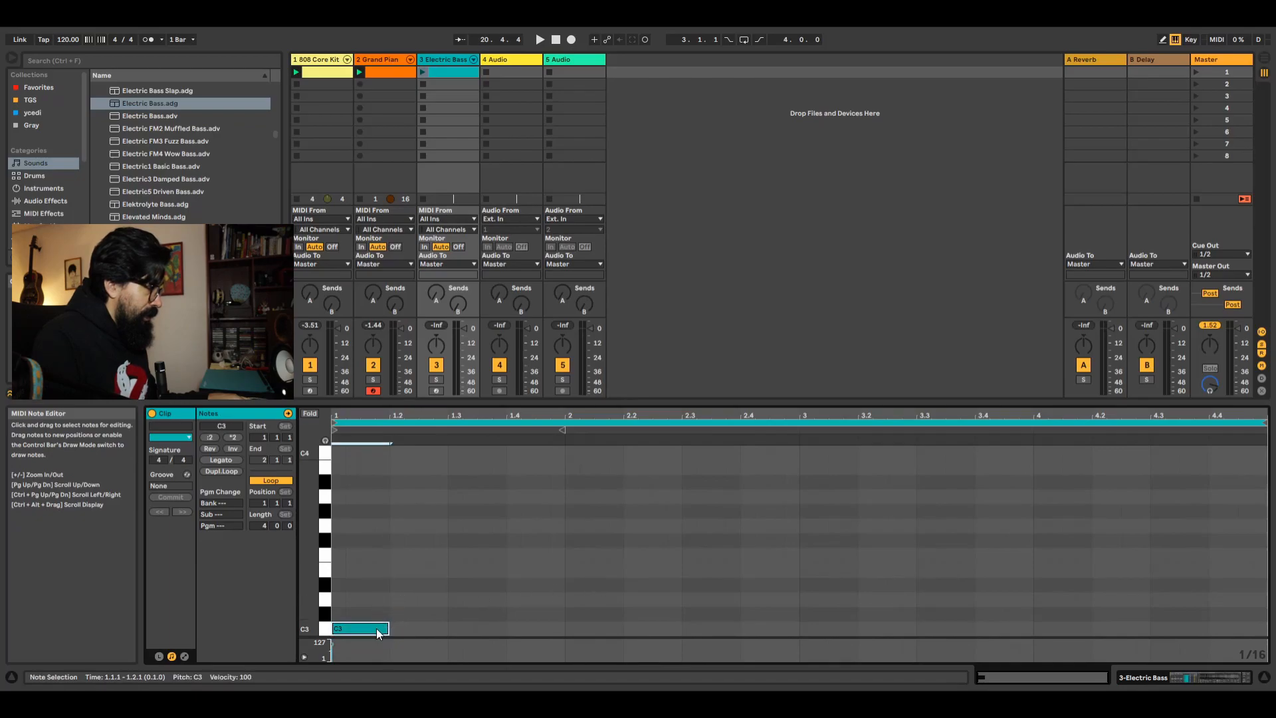
pyautogui.moveTo(389, 632); pyautogui.dragTo(564, 632)
# - Add full-bar bass notes G3 in bar 2, F3 in bar 3 and A3 in bar 4
pyautogui.doubleClick(572, 528)
pyautogui.moveTo(580, 528); pyautogui.dragTo(1031, 558)
pyautogui.doubleClick(808, 558)
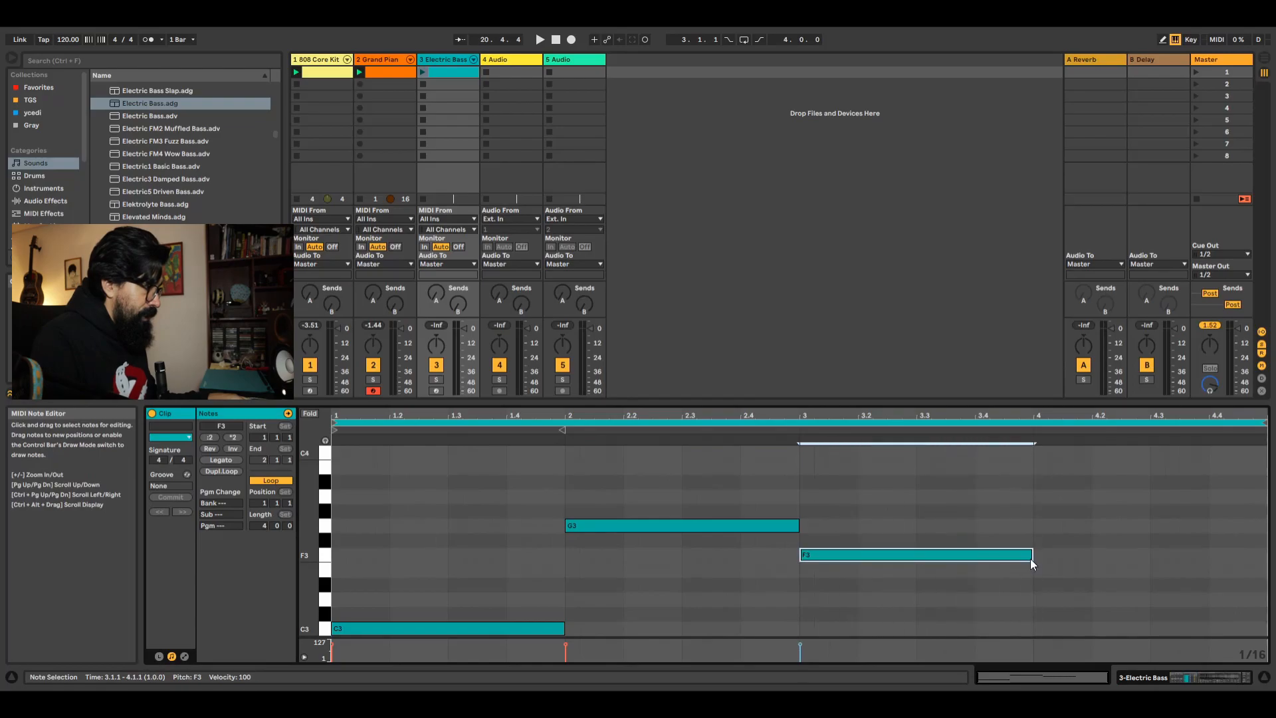
pyautogui.doubleClick(1047, 501)
pyautogui.moveTo(1046, 500); pyautogui.dragTo(1266, 500)
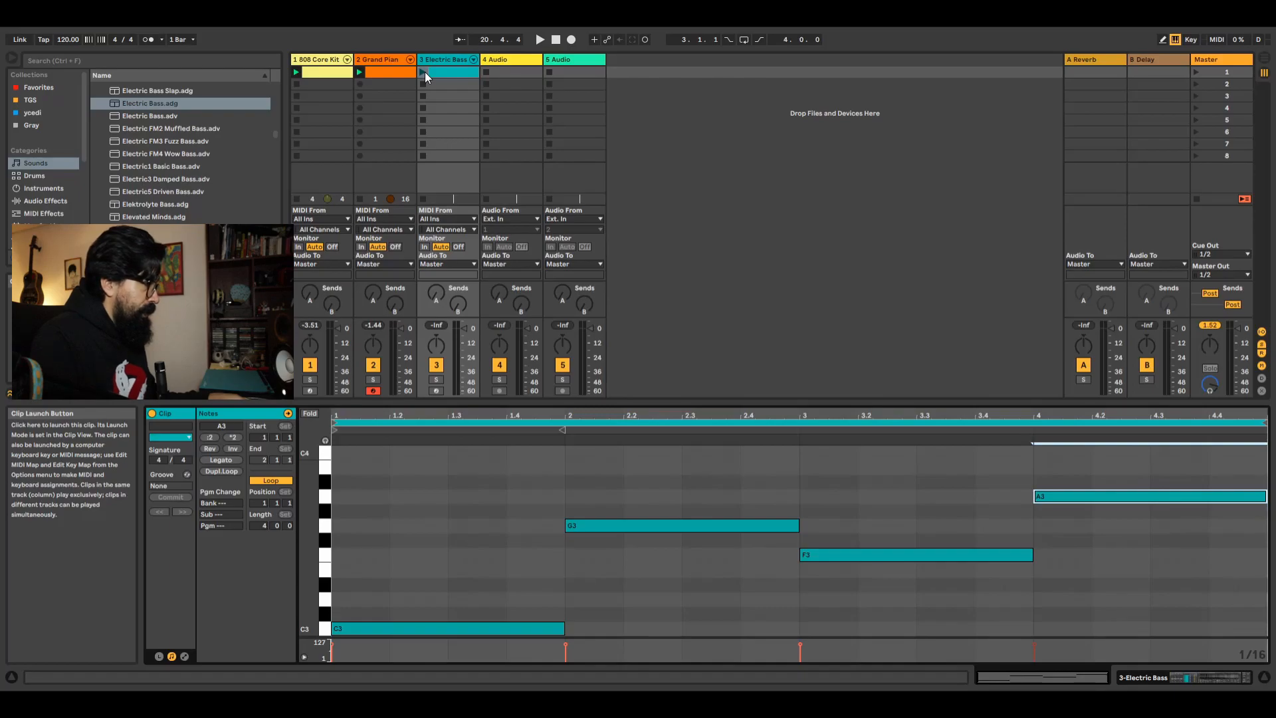
# - Play the bass clip with the drums and piano, listen to it alone, and stop playback
pyautogui.click(425, 72)
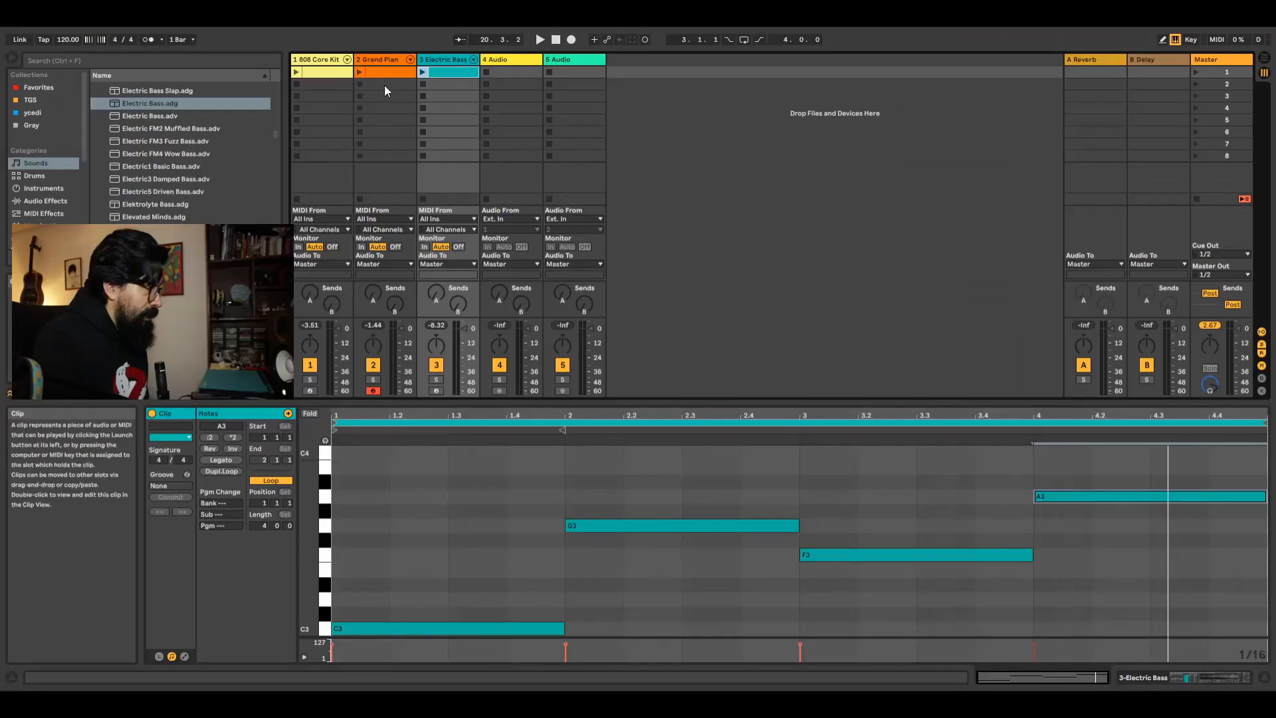
pyautogui.click(423, 71)
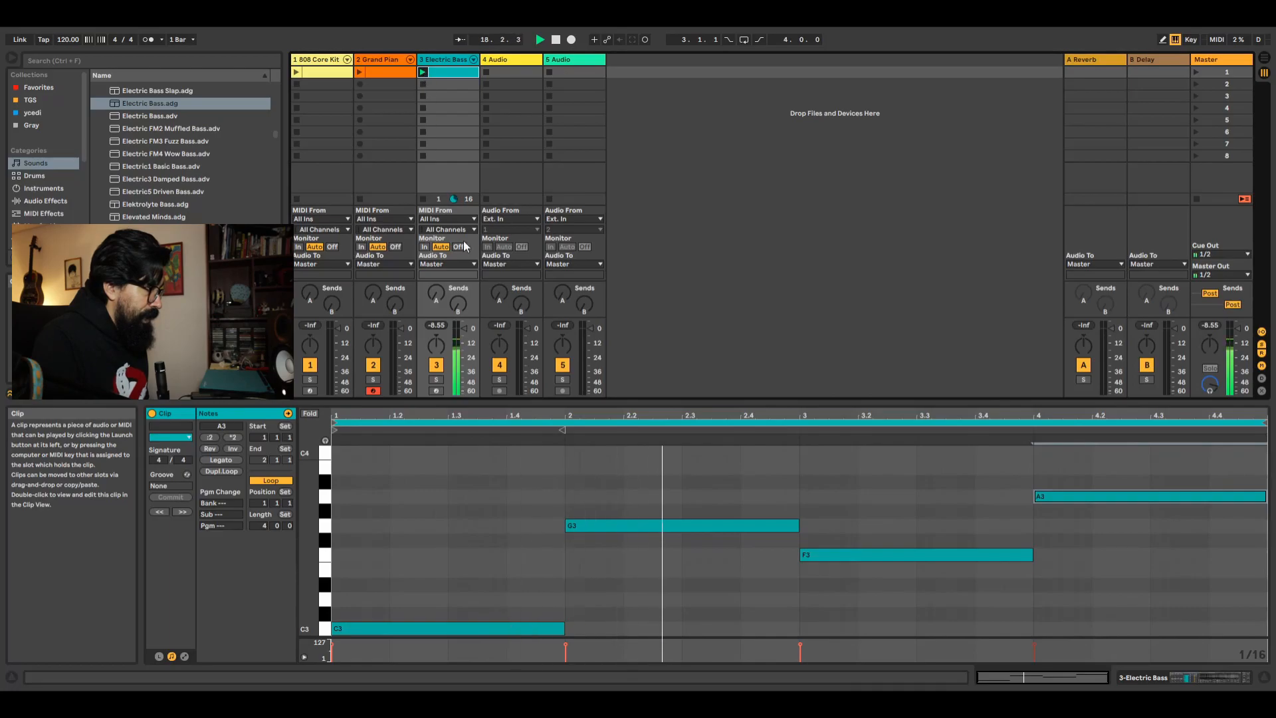
pyautogui.press('space')
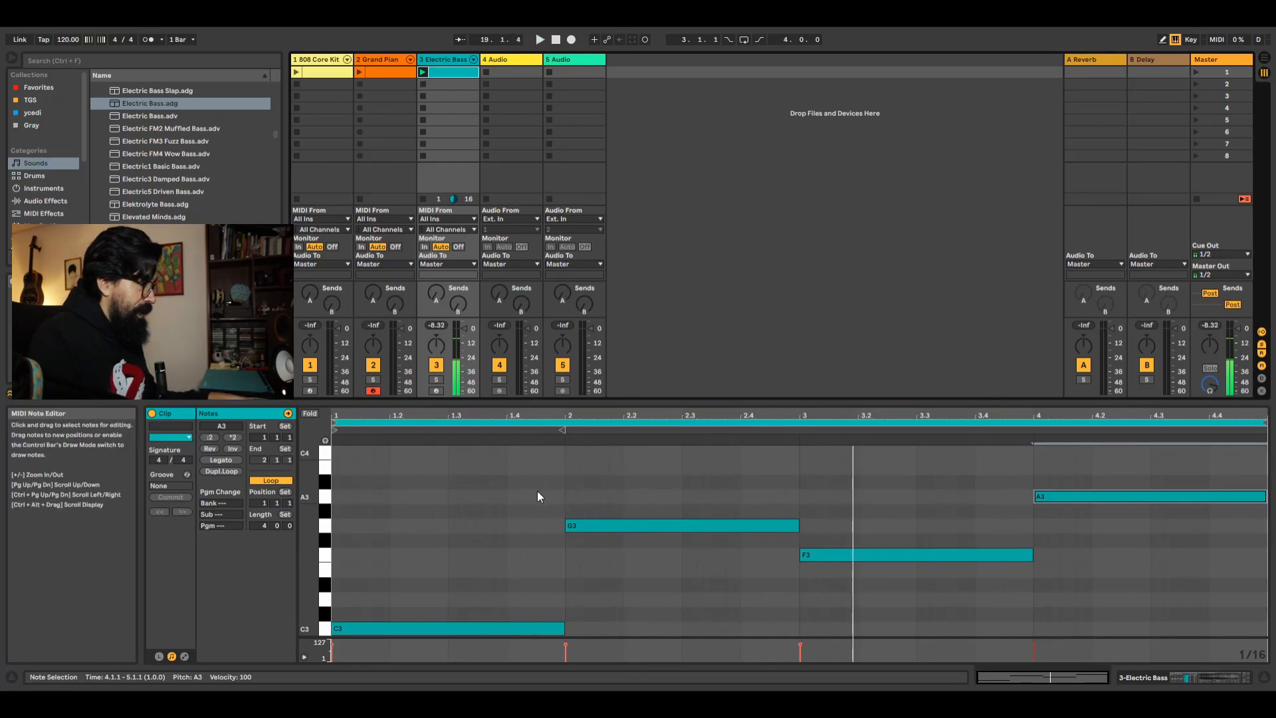
# - Transpose all four bass notes down one octave, to the C2–A2 range, and play the result
pyautogui.moveTo(541, 609); pyautogui.dragTo(1088, 665)
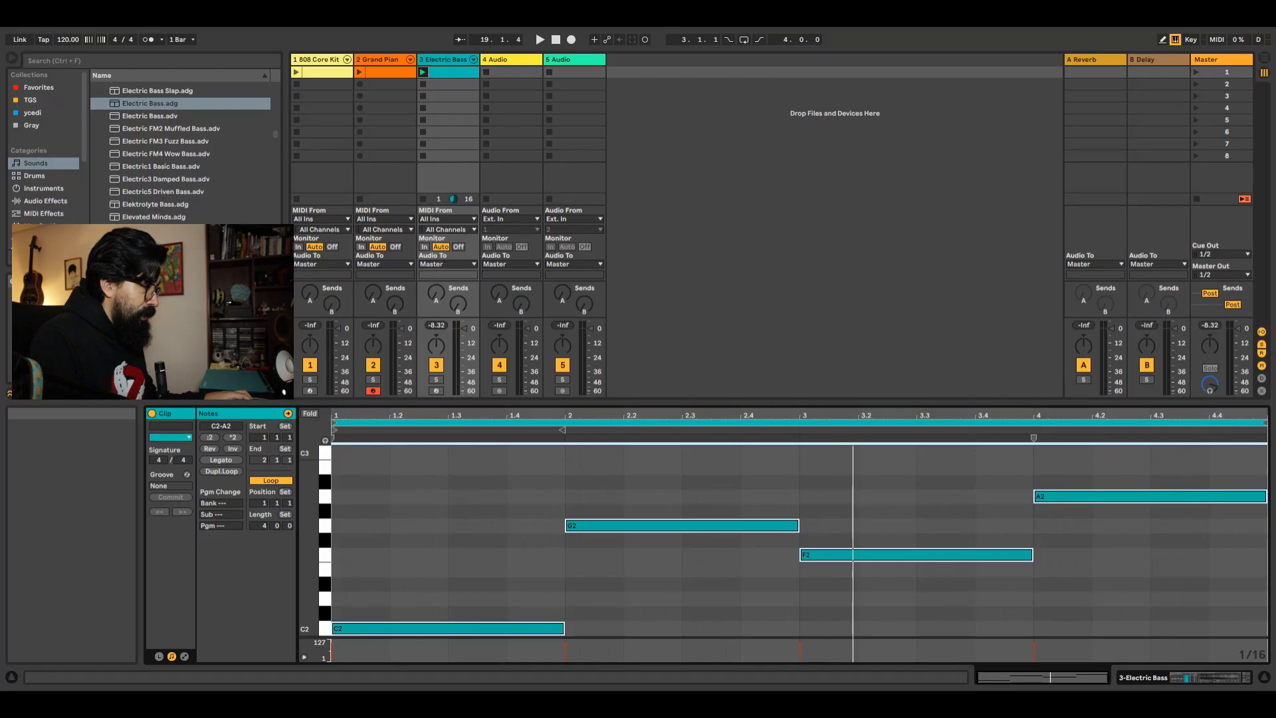
pyautogui.press('space')
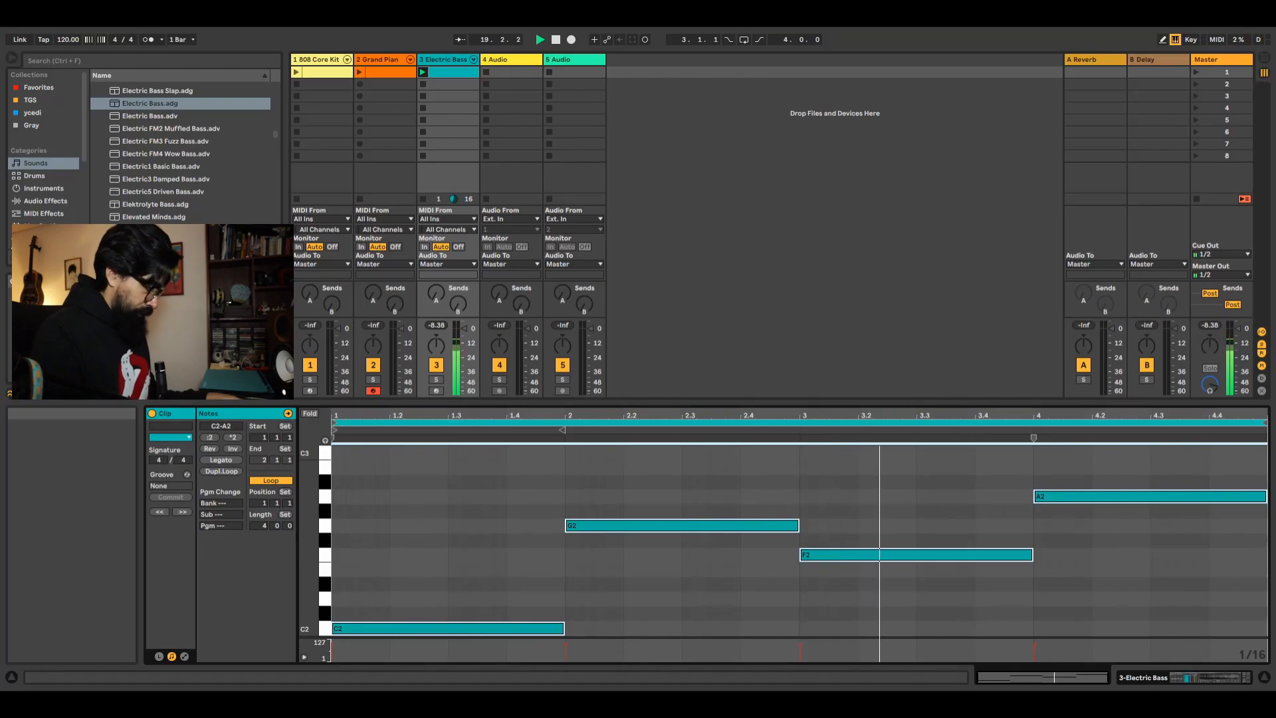
pyautogui.press('space')
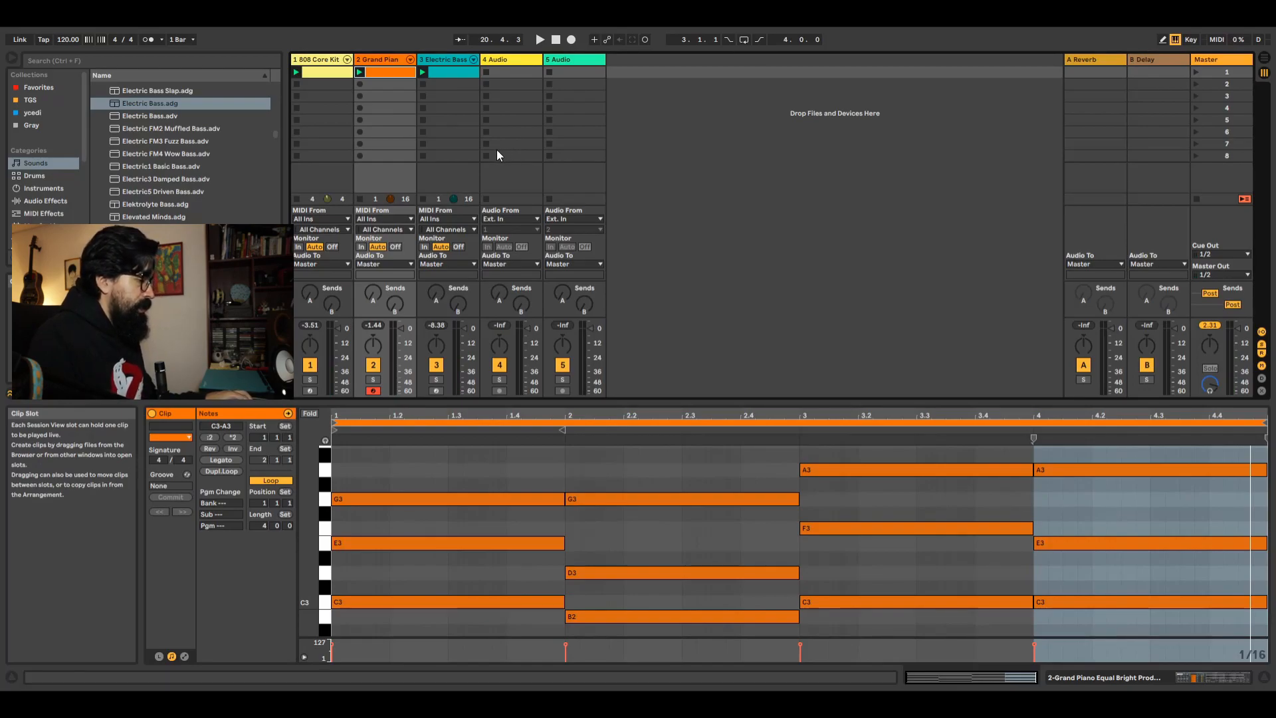
# - Insert a new MIDI track after the Grand Piano track, collapse the Bass sounds and open the Pad category in the browser
pyautogui.hotkey('ctrl', 'shift', 't')
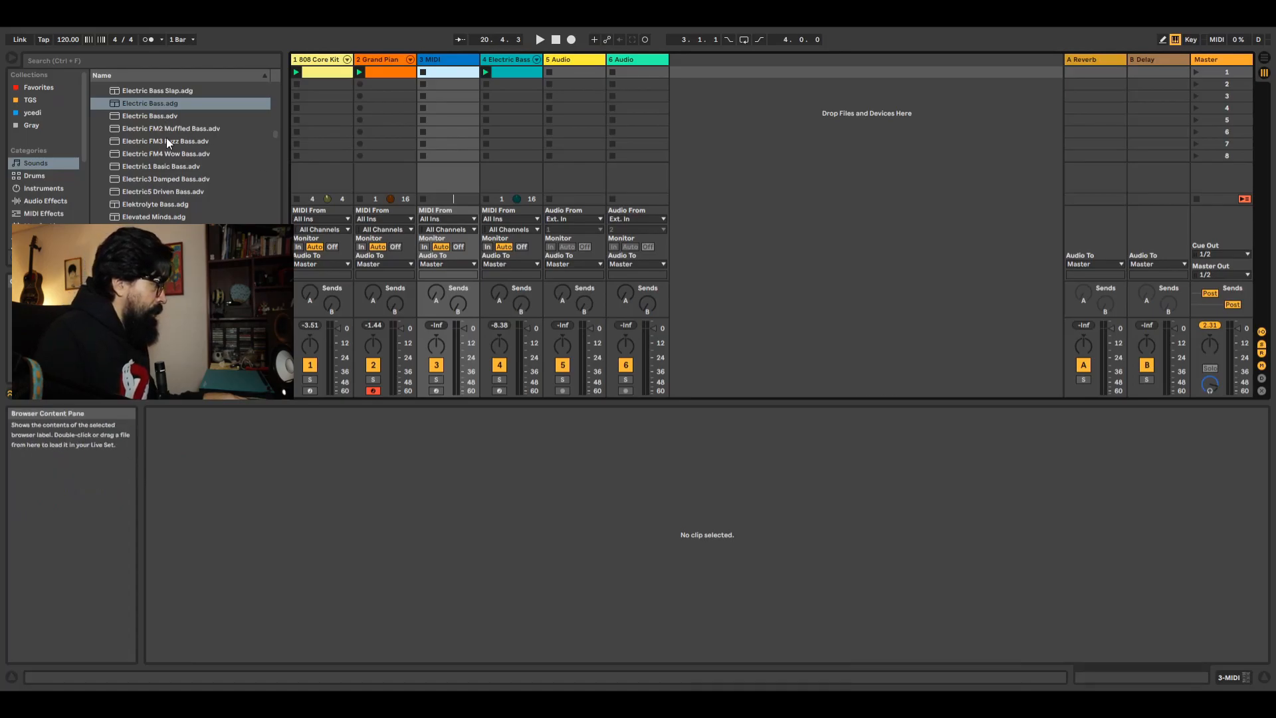
pyautogui.scroll(5, 166, 138)
pyautogui.scroll(20, 167, 141)
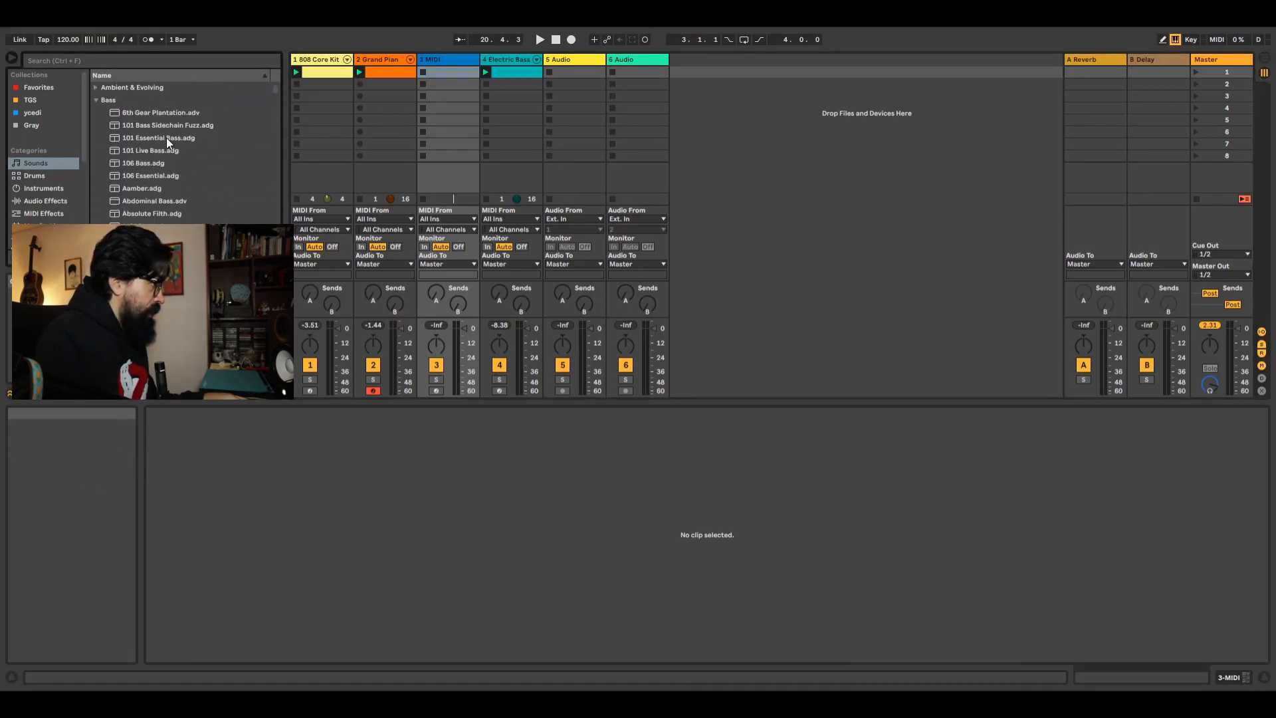
pyautogui.click(96, 101)
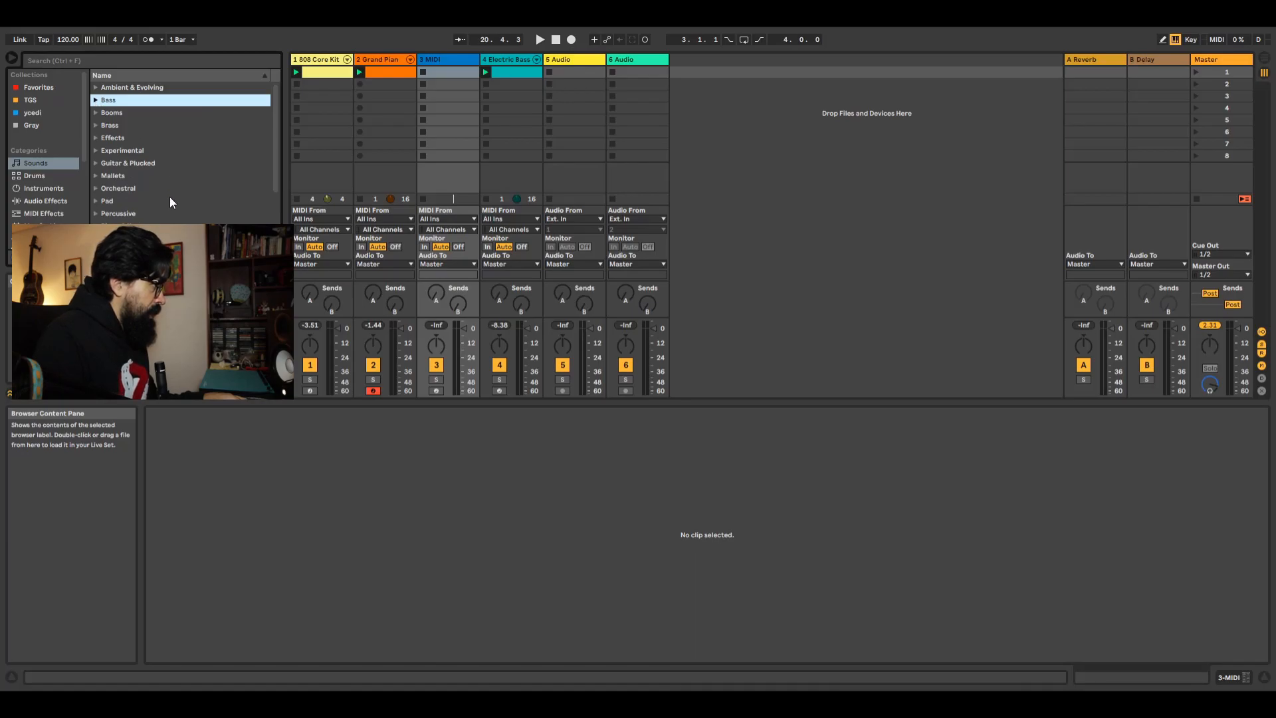
pyautogui.scroll(-2, 170, 197)
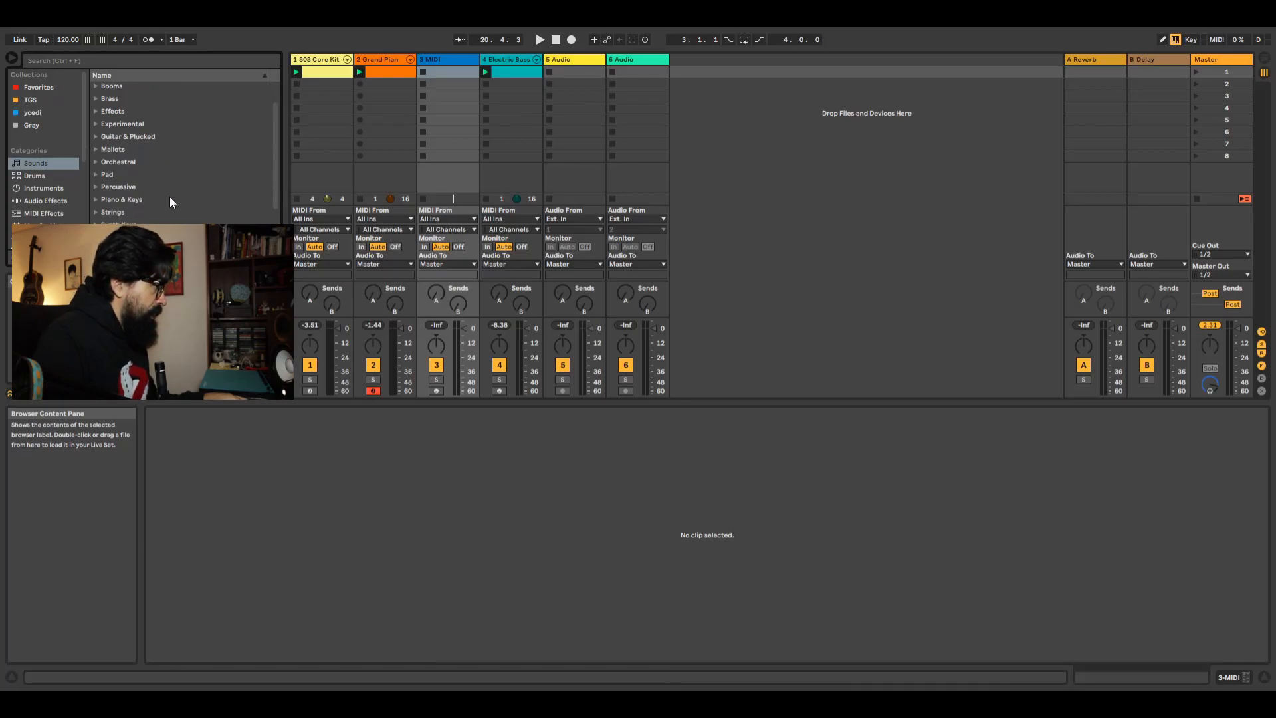
pyautogui.scroll(-2, 170, 199)
pyautogui.scroll(-2, 170, 202)
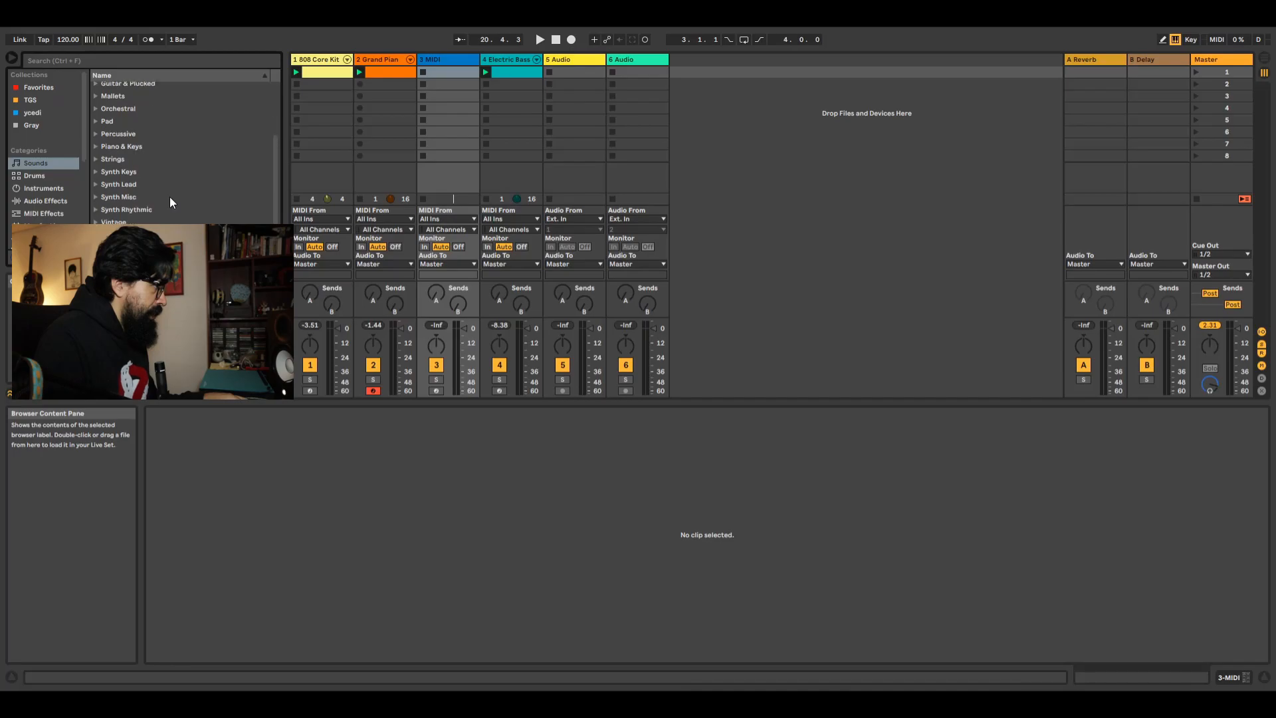
pyautogui.click(93, 122)
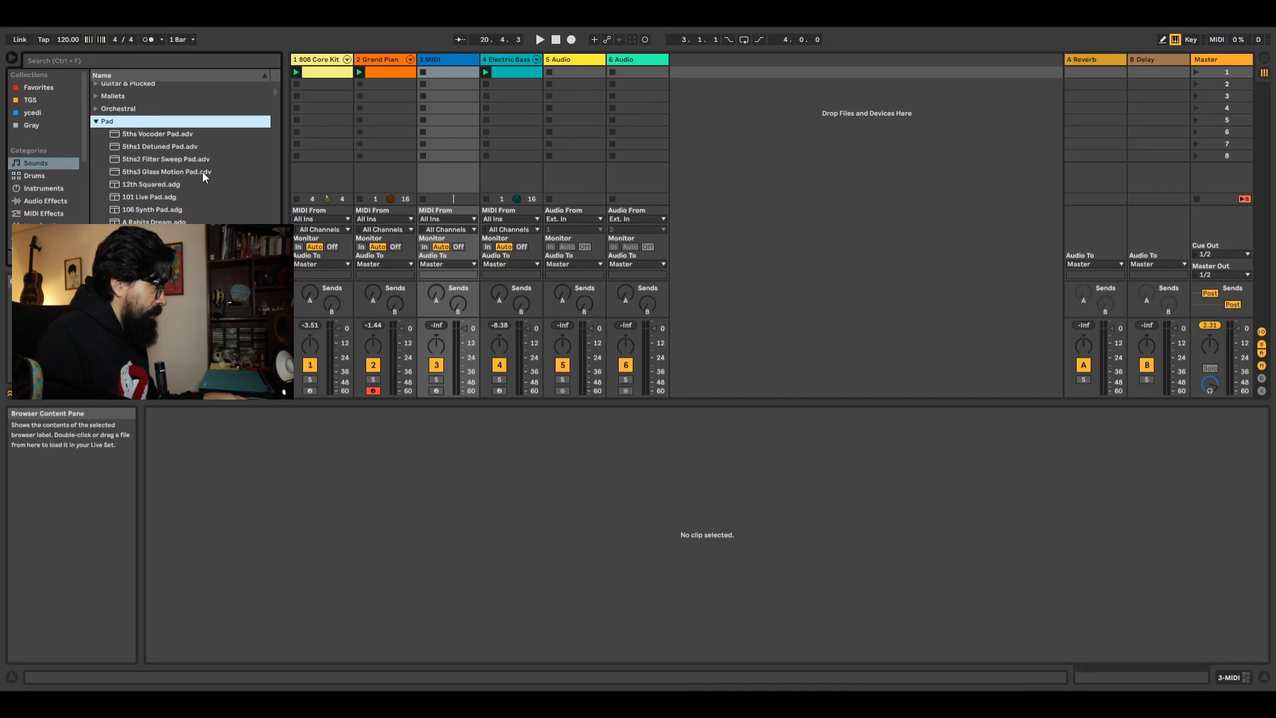
# - Preview the 5ths Vocoder Pad and 101 Live Pad sounds, and load 101 Live Pad onto the new MIDI track
pyautogui.scroll(-2, 202, 172)
pyautogui.click(174, 110)
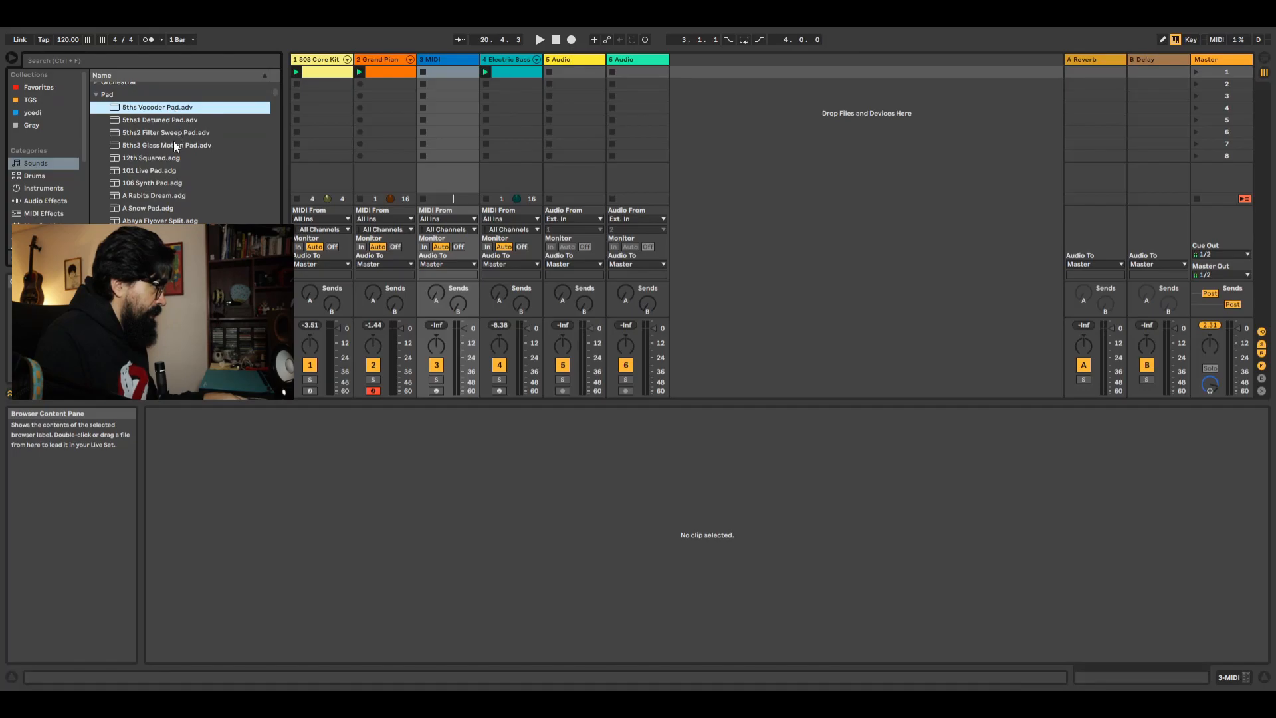
pyautogui.click(169, 170)
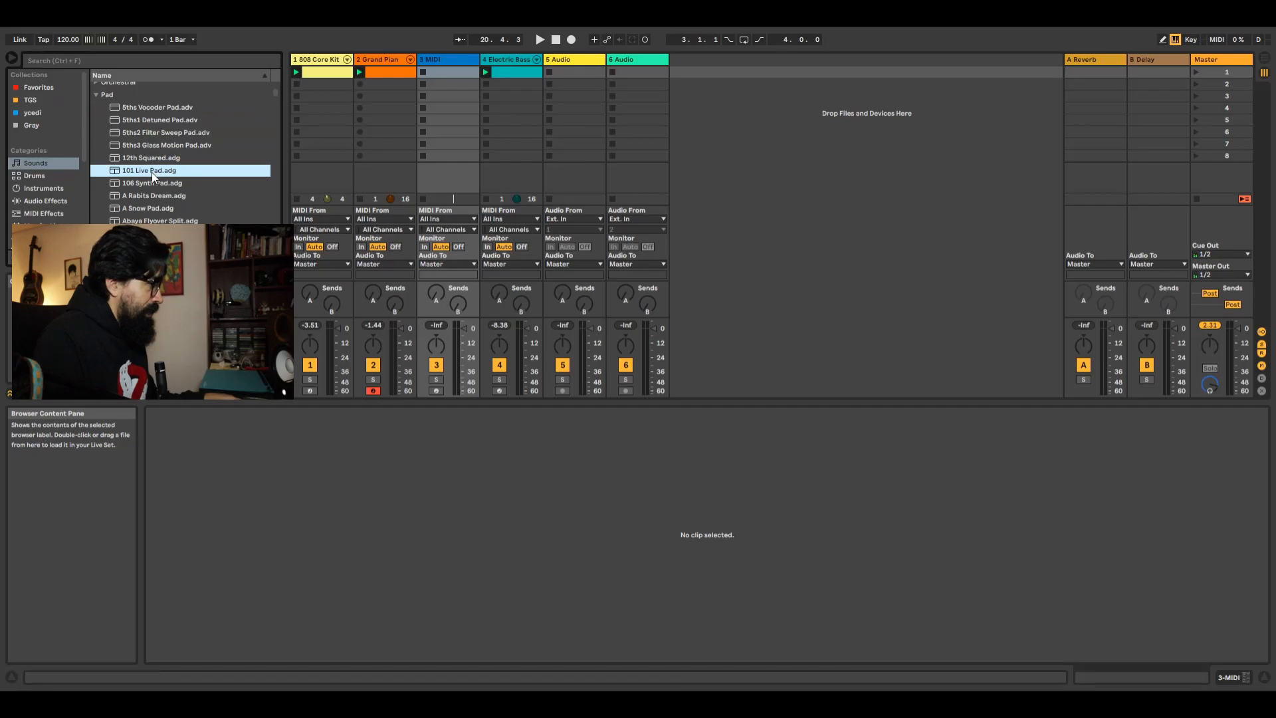
pyautogui.moveTo(152, 172); pyautogui.dragTo(345, 151)
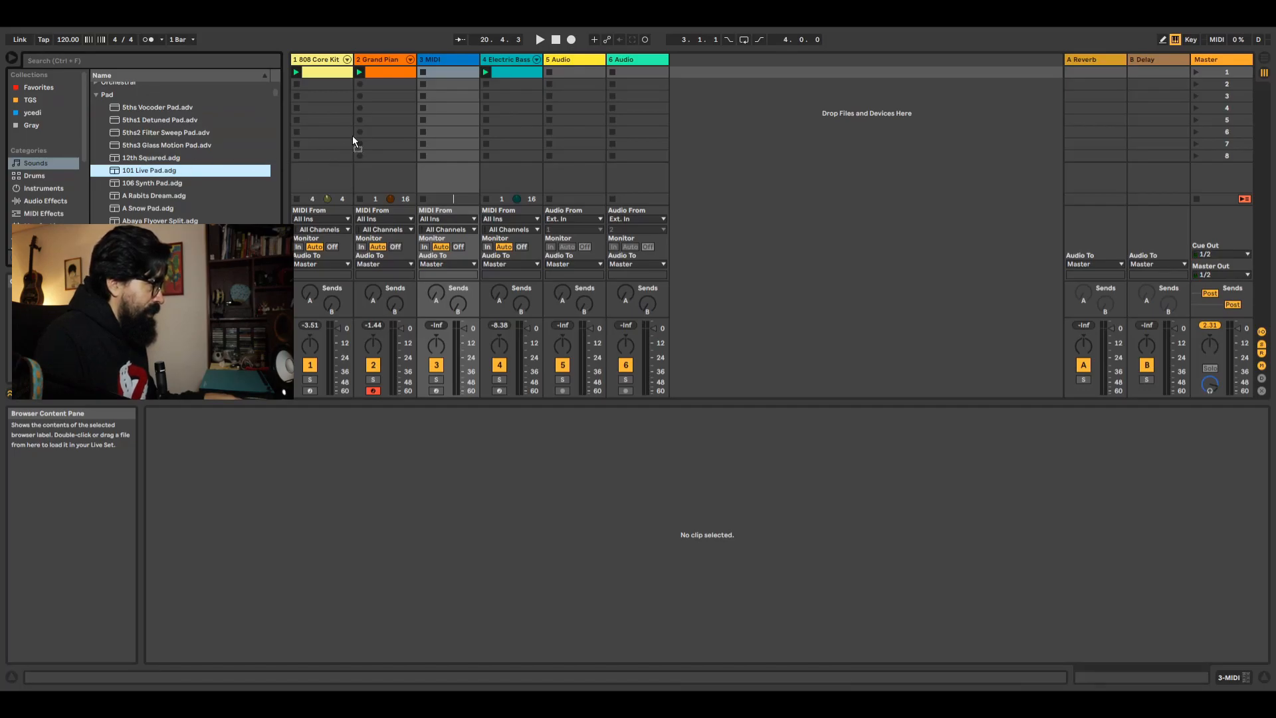
pyautogui.click(445, 59)
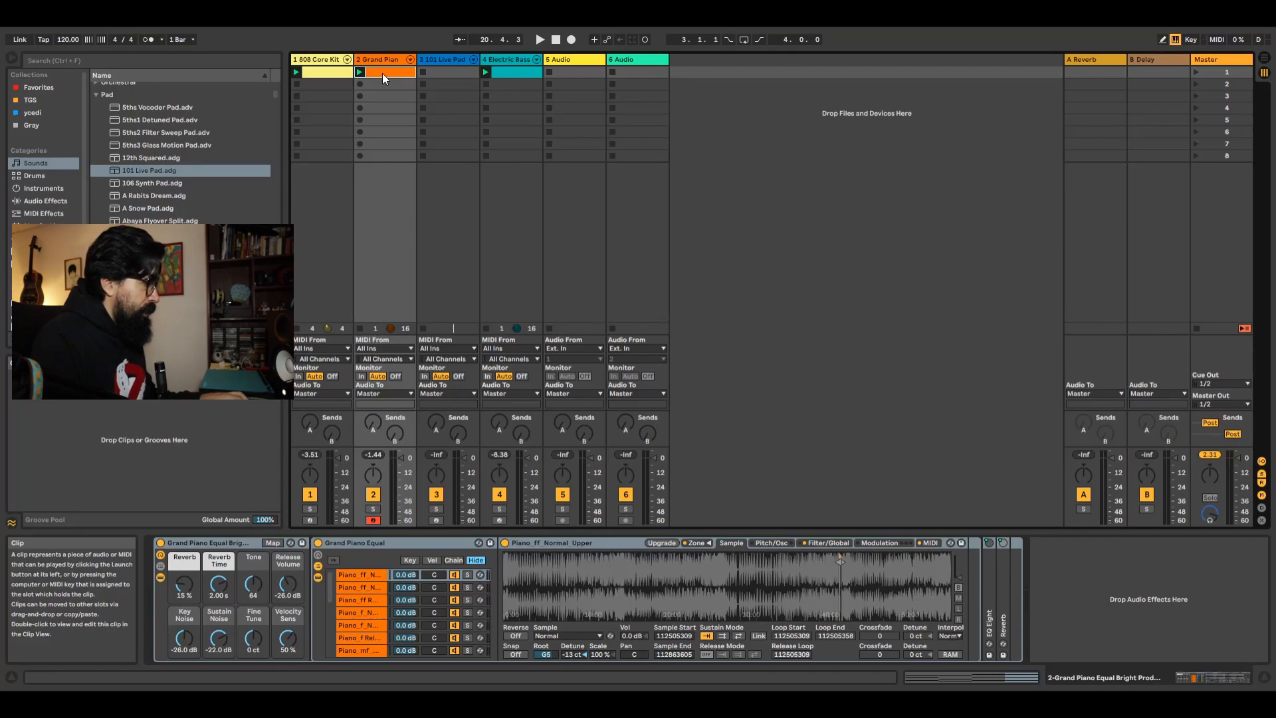
# - Copy the piano's four-bar chord clip into the pad track's first slot and play it with the other clips
pyautogui.click(437, 73)
pyautogui.hotkey('ctrl', 'v')
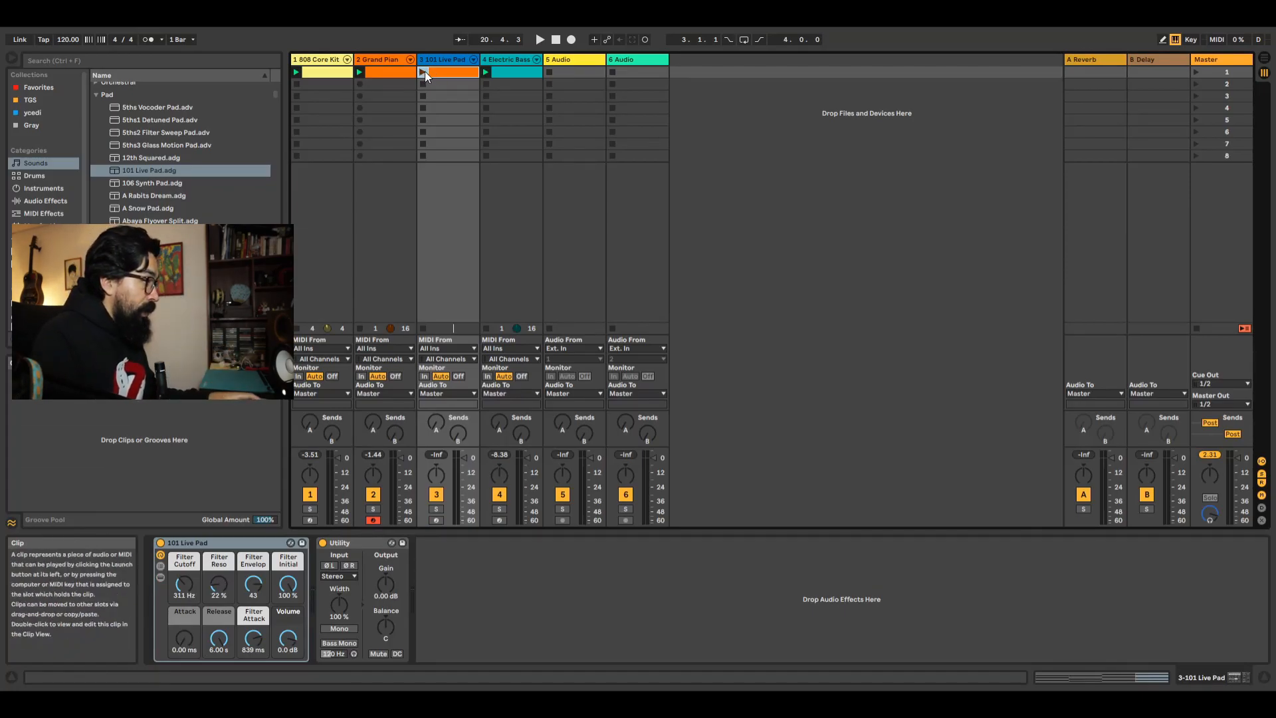
pyautogui.doubleClick(437, 72)
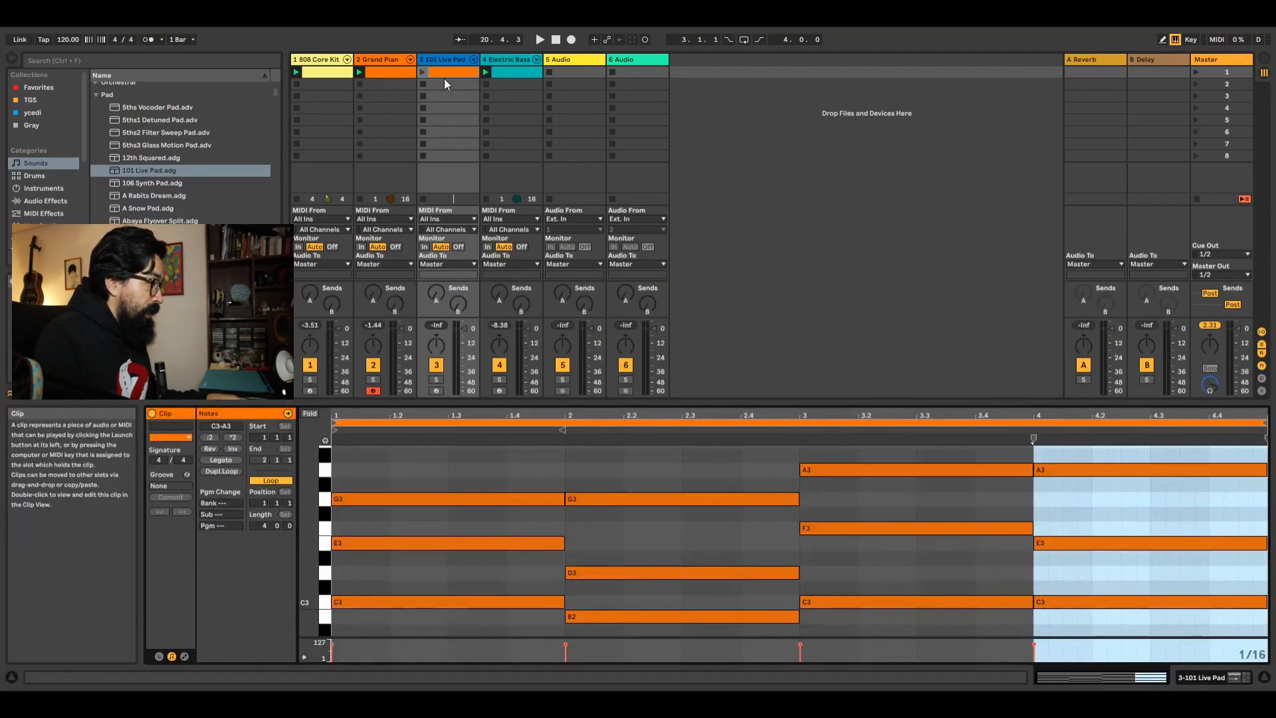
pyautogui.scroll(-2, 845, 524)
pyautogui.scroll(2, 844, 524)
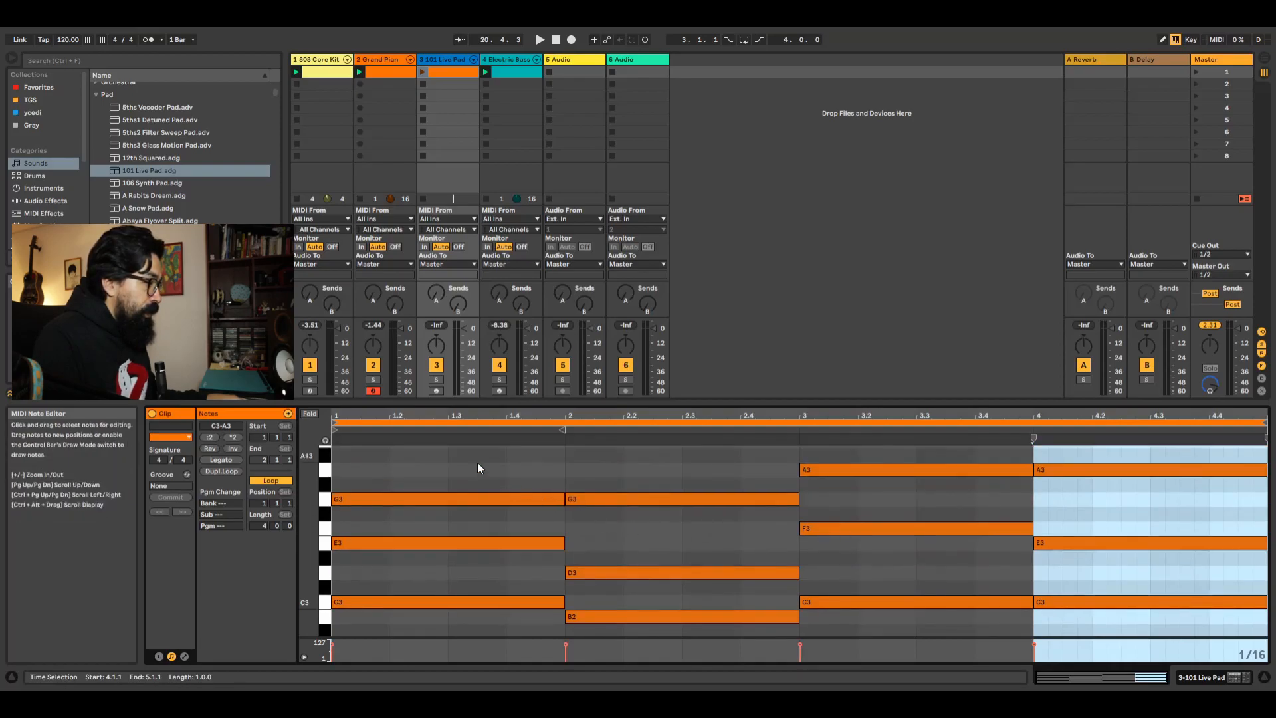
pyautogui.click(422, 72)
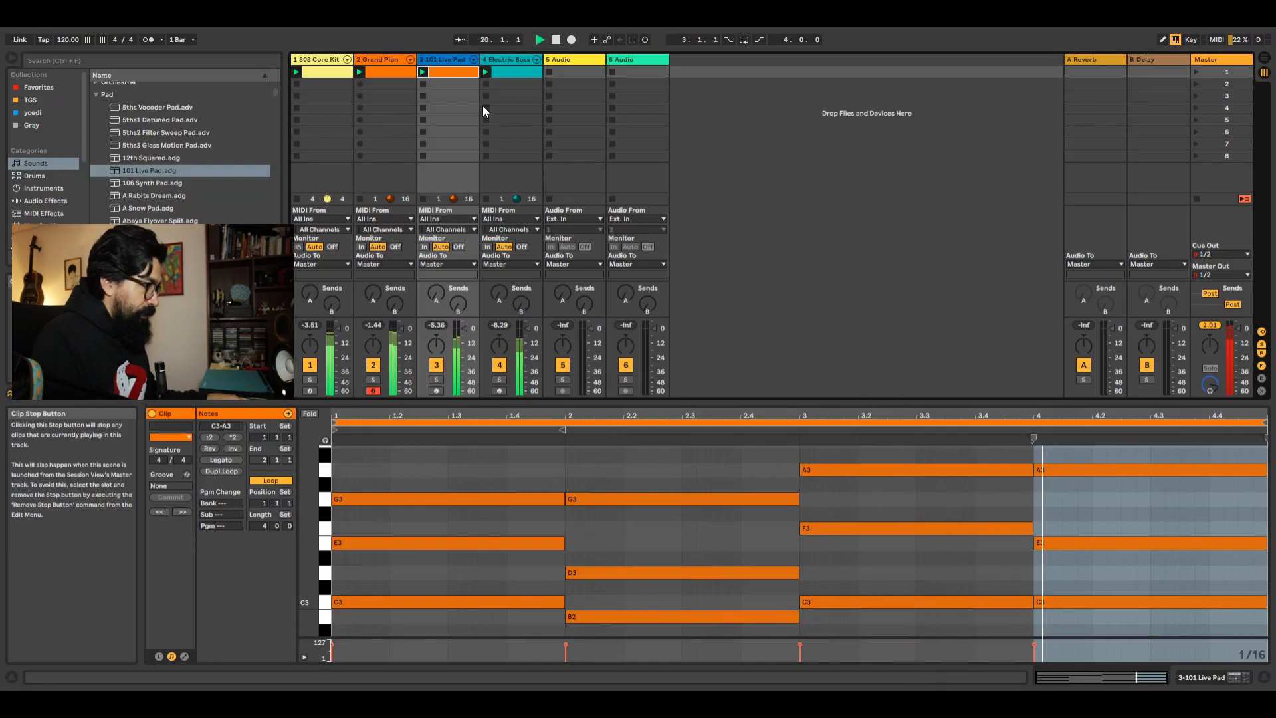
# - Transpose all notes of the pad clip up one octave, to the B3–A4 range, and play the result
pyautogui.click(456, 464)
pyautogui.hotkey('ctrl', 'a')
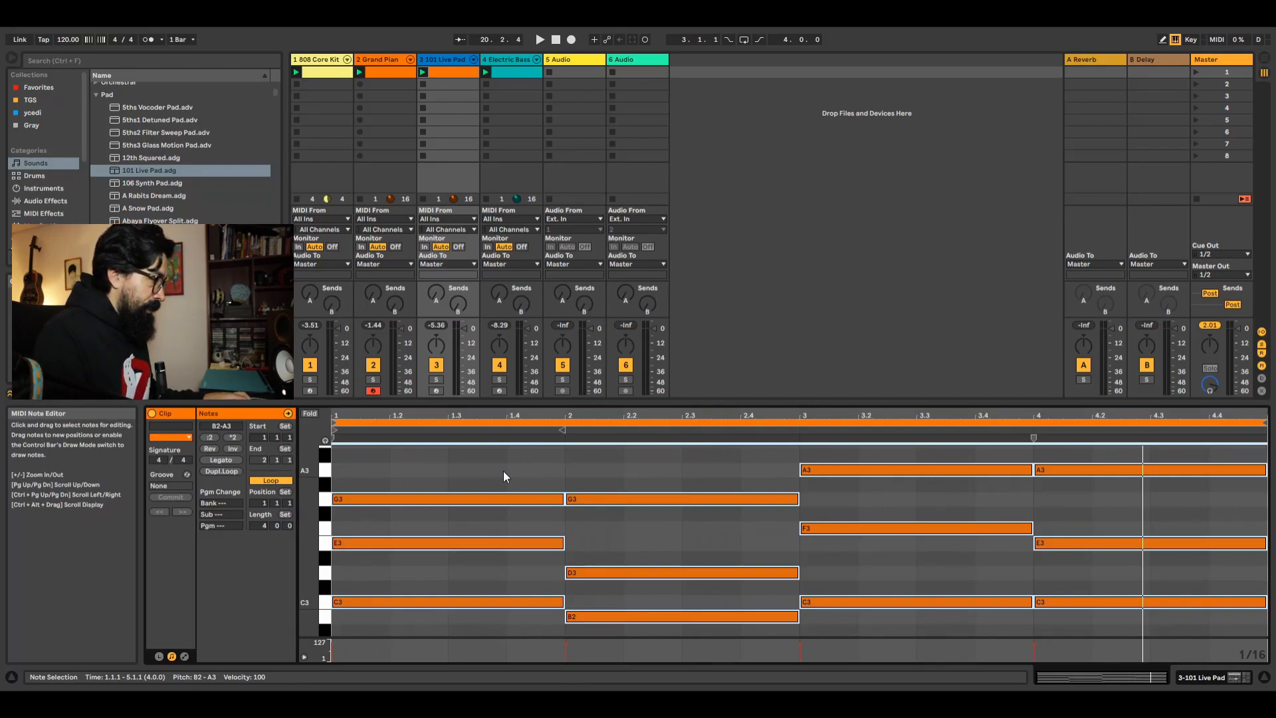
pyautogui.hotkey('shift', 'Up')
pyautogui.press('space')
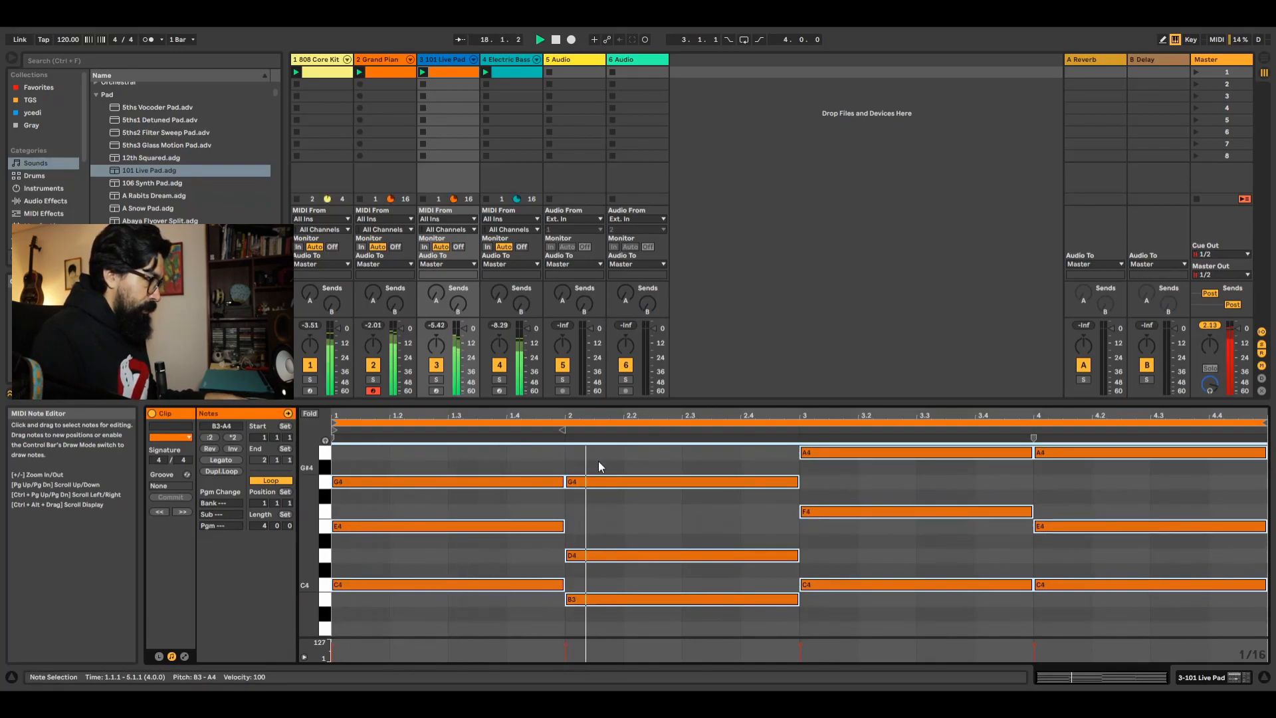
pyautogui.press('space')
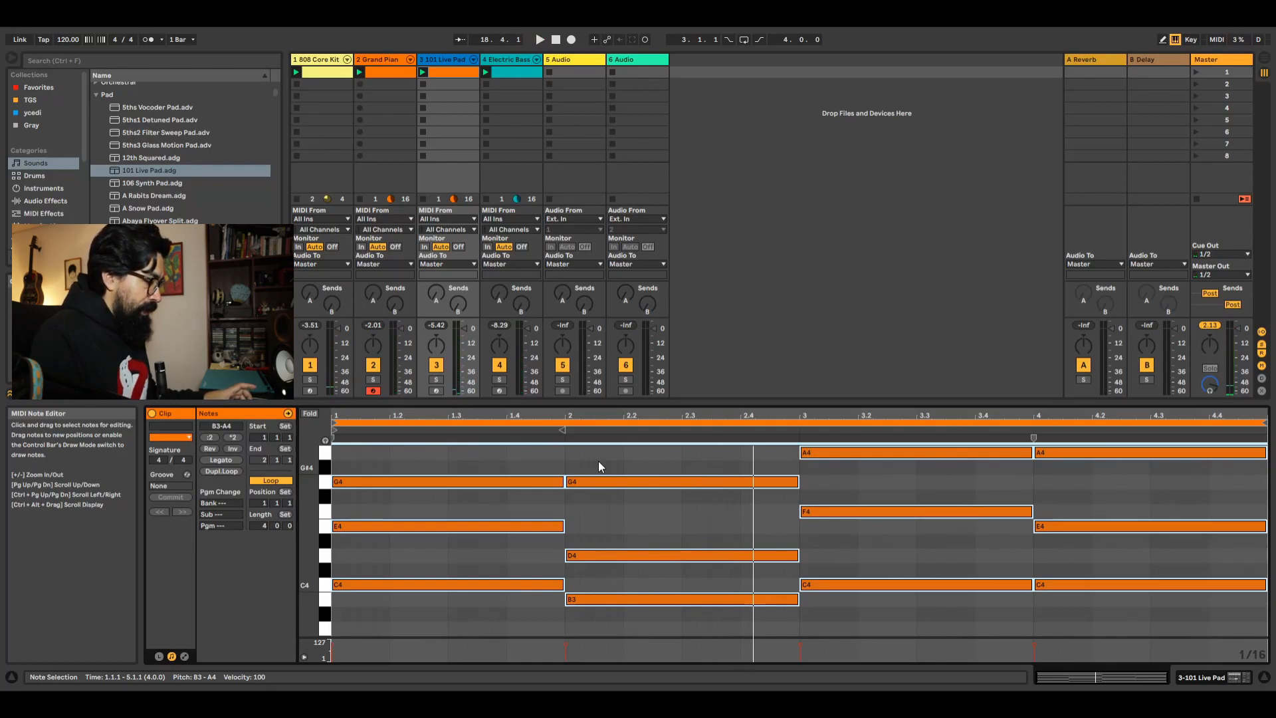
# - Try the pad notes two octaves lower, in the B1–A2 range, and play the result
pyautogui.hotkey('shift', 'Down')
pyautogui.hotkey('shift', 'Down')
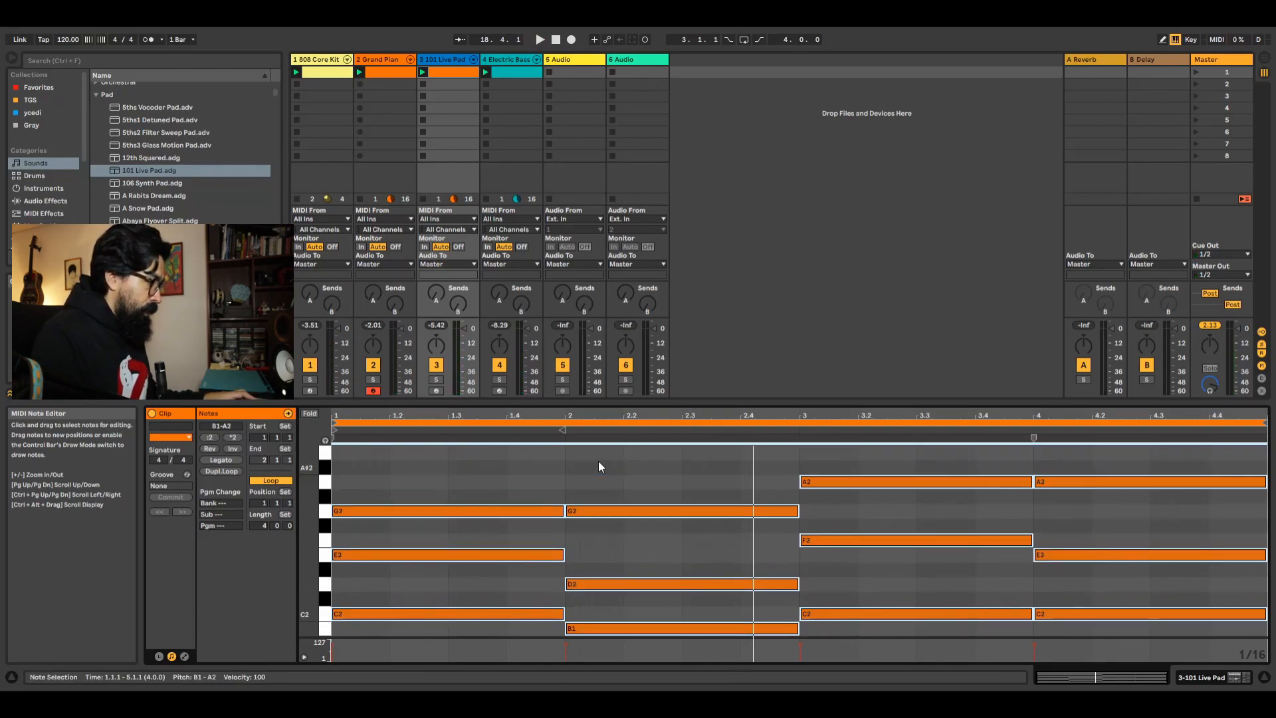
pyautogui.press('space')
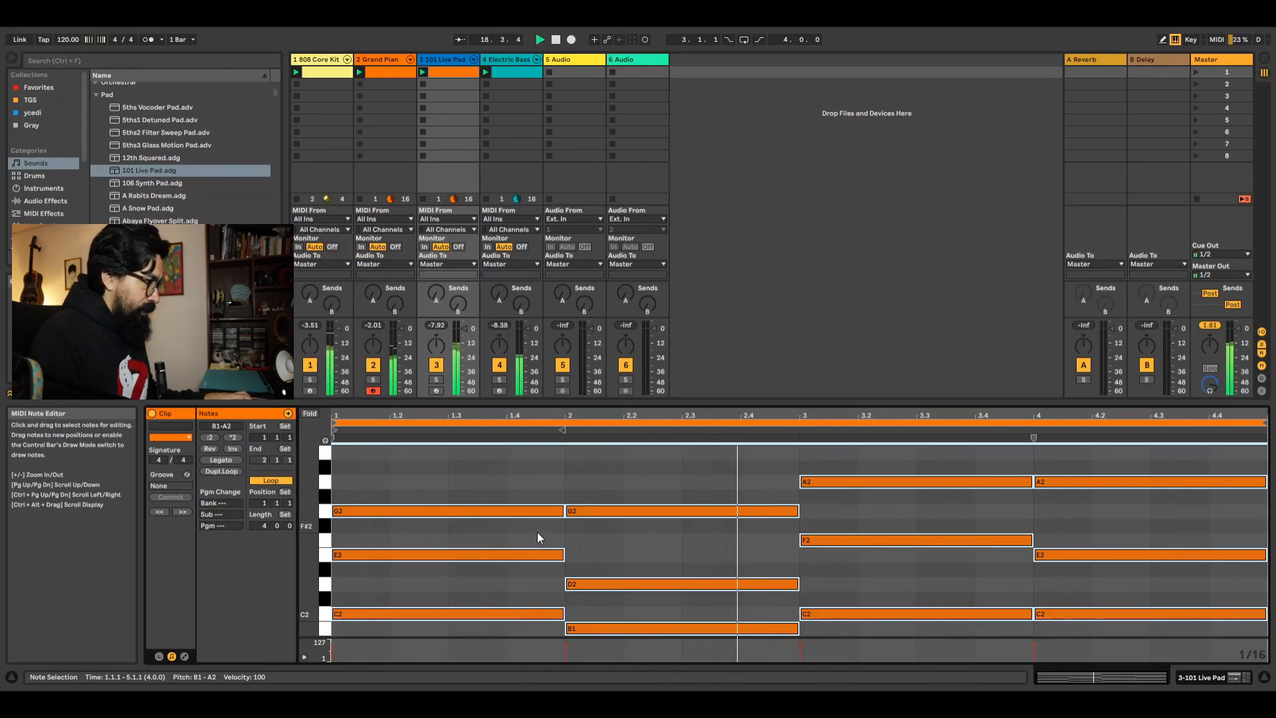
pyautogui.press('space')
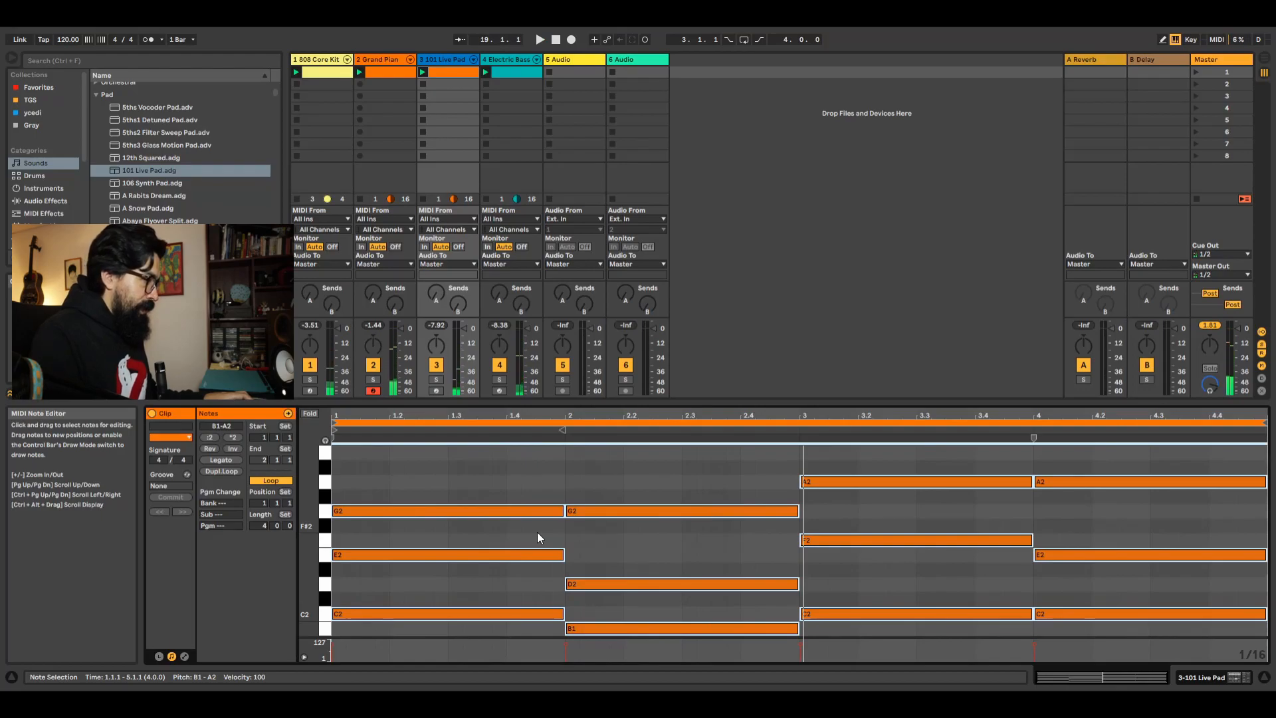
# - Raise the pad notes two octaves back to the B3–A4 range, play all the clips and stop playback
pyautogui.hotkey('shift', 'Up')
pyautogui.hotkey('shift', 'Up')
pyautogui.press('space')
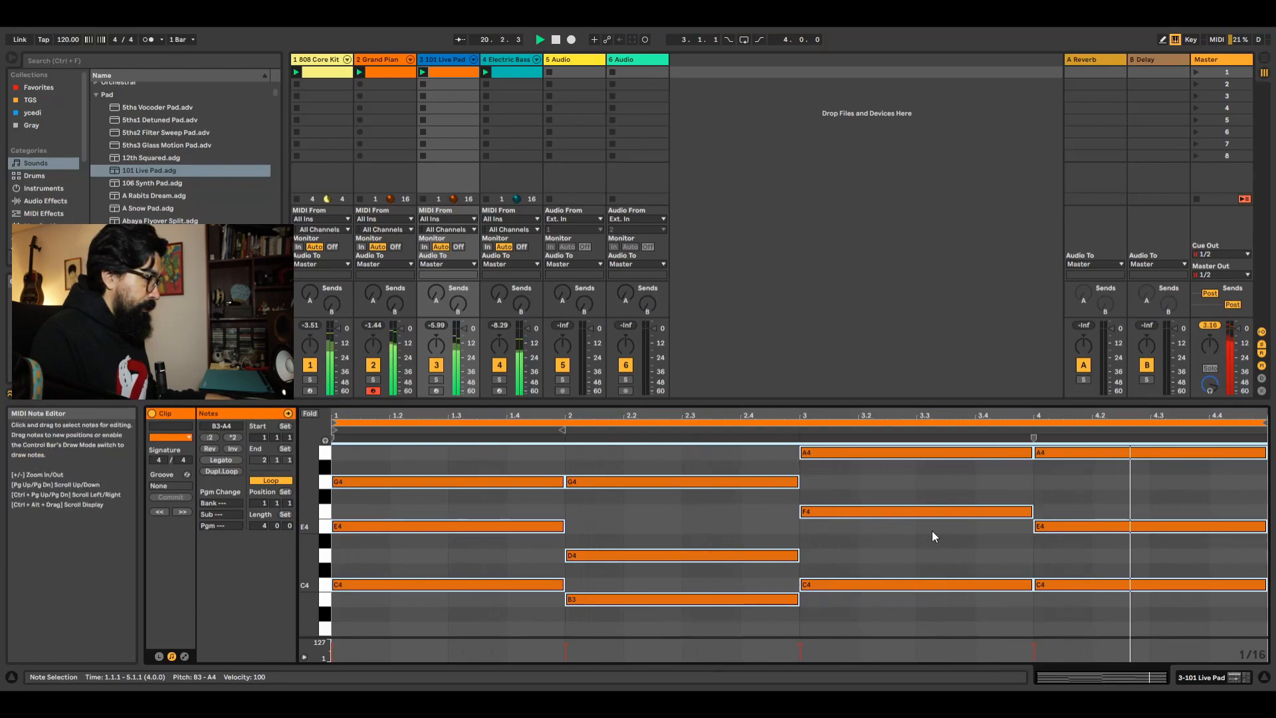
pyautogui.press('space')
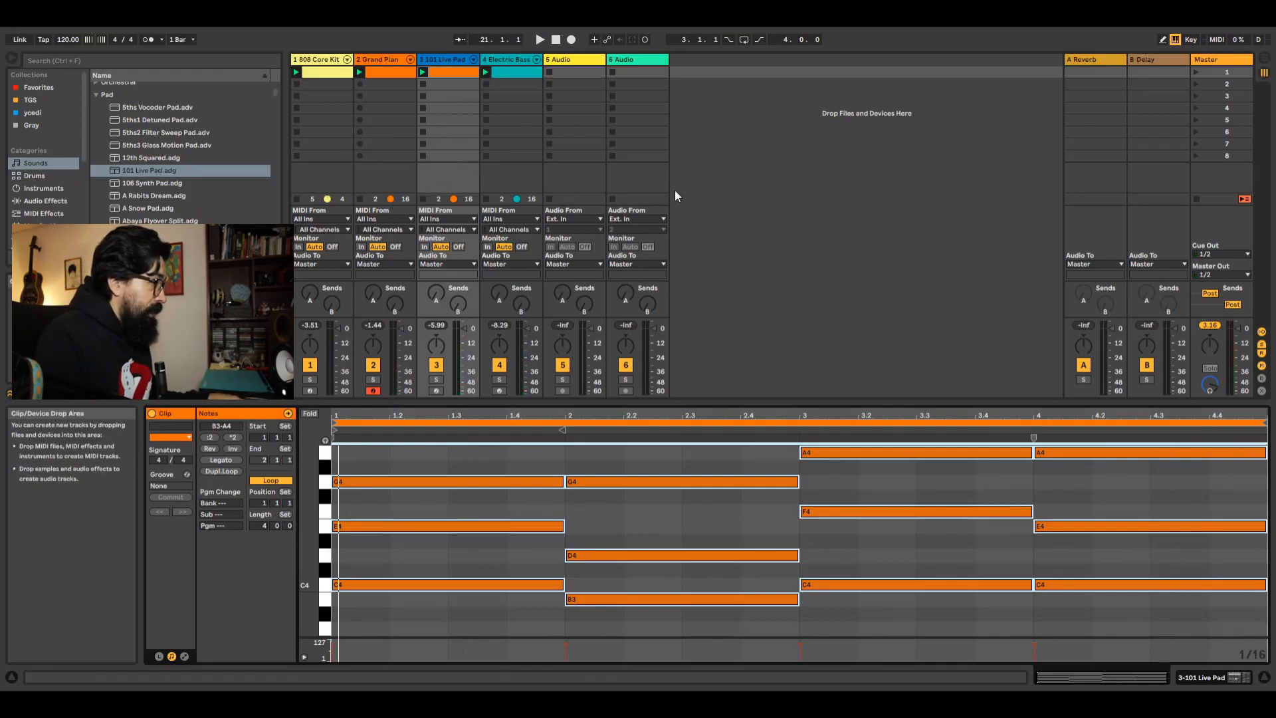
# - Stop all clips, launch the drum, pad and bass clips one after another to hear them without the piano, and stop playback
pyautogui.click(1200, 201)
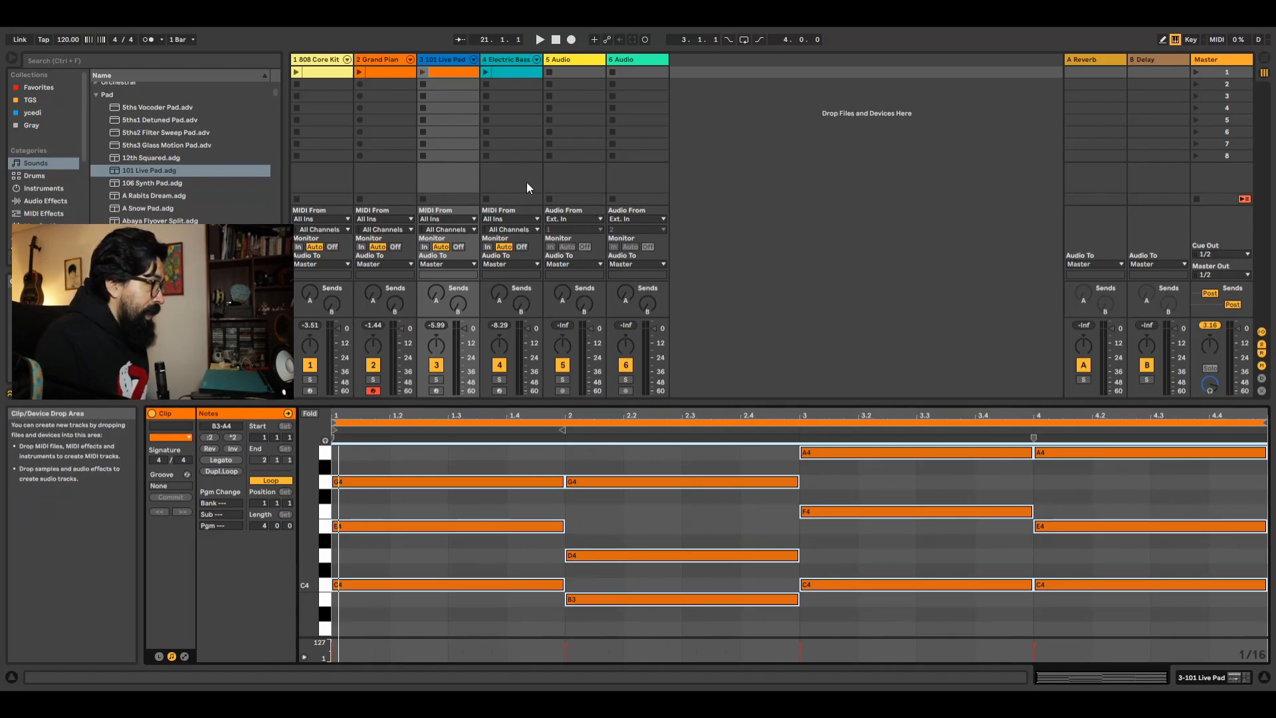
pyautogui.click(297, 74)
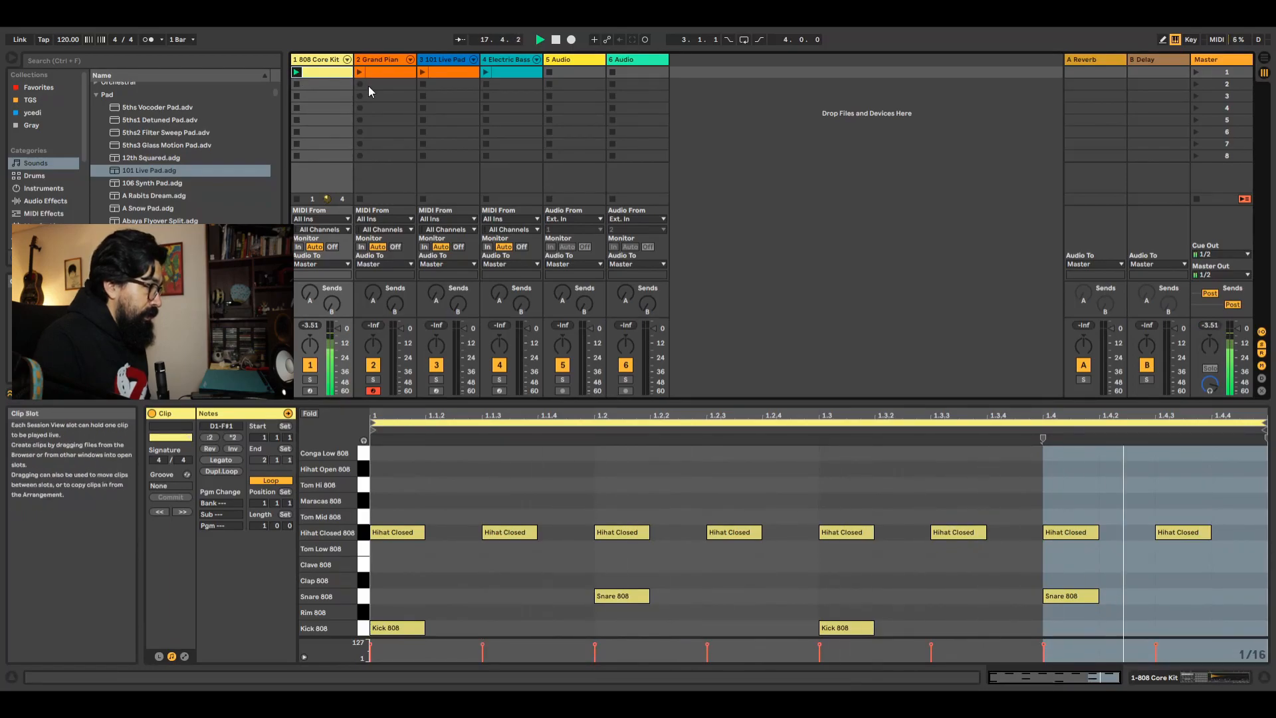
pyautogui.press('space')
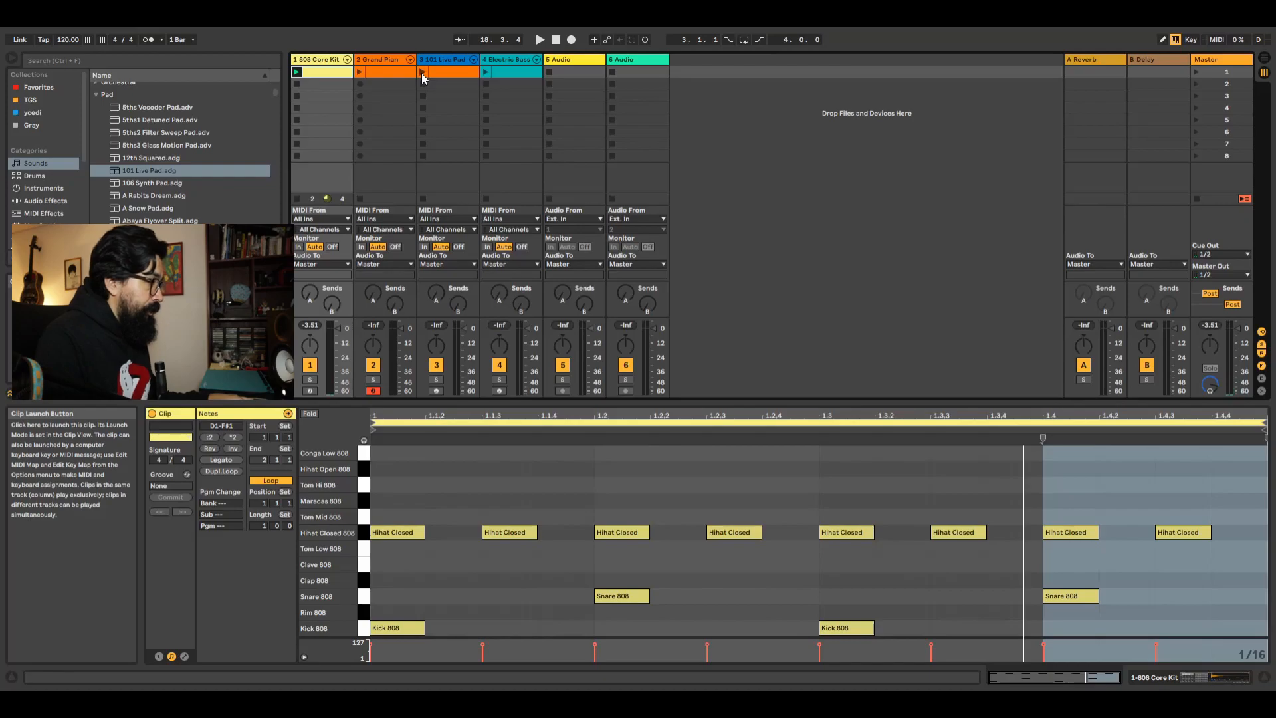
pyautogui.click(421, 73)
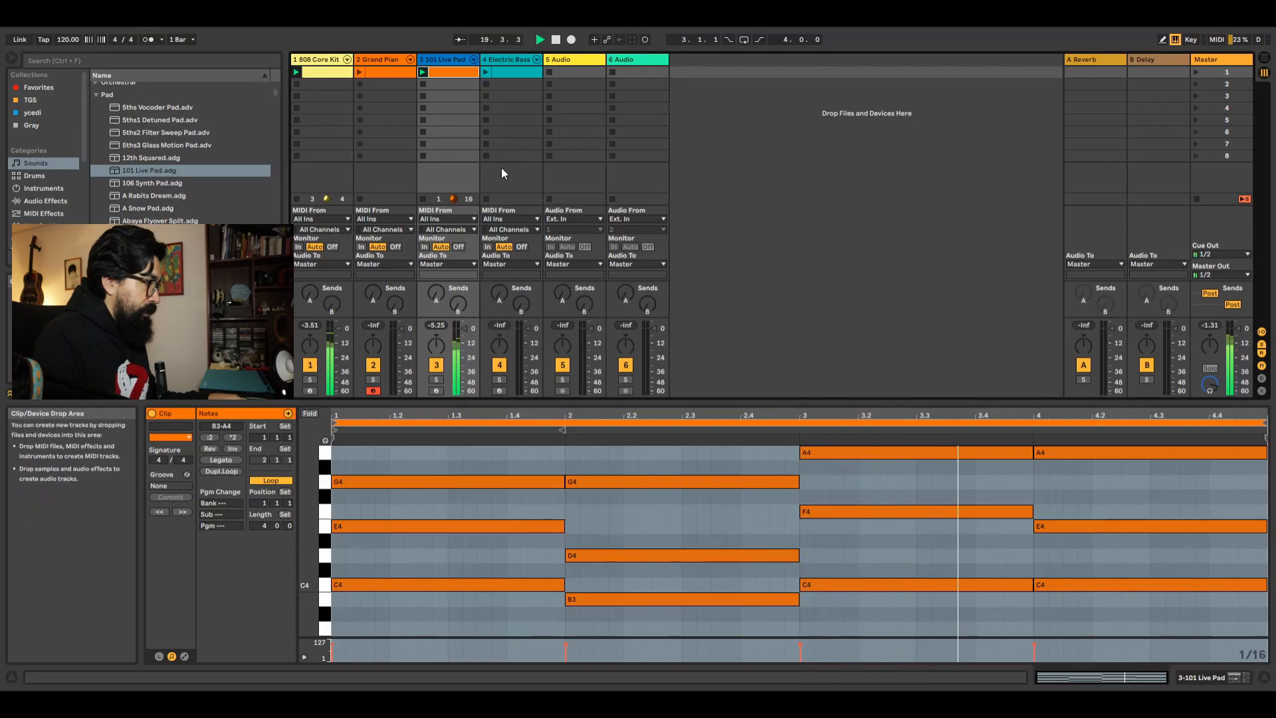
pyautogui.click(486, 72)
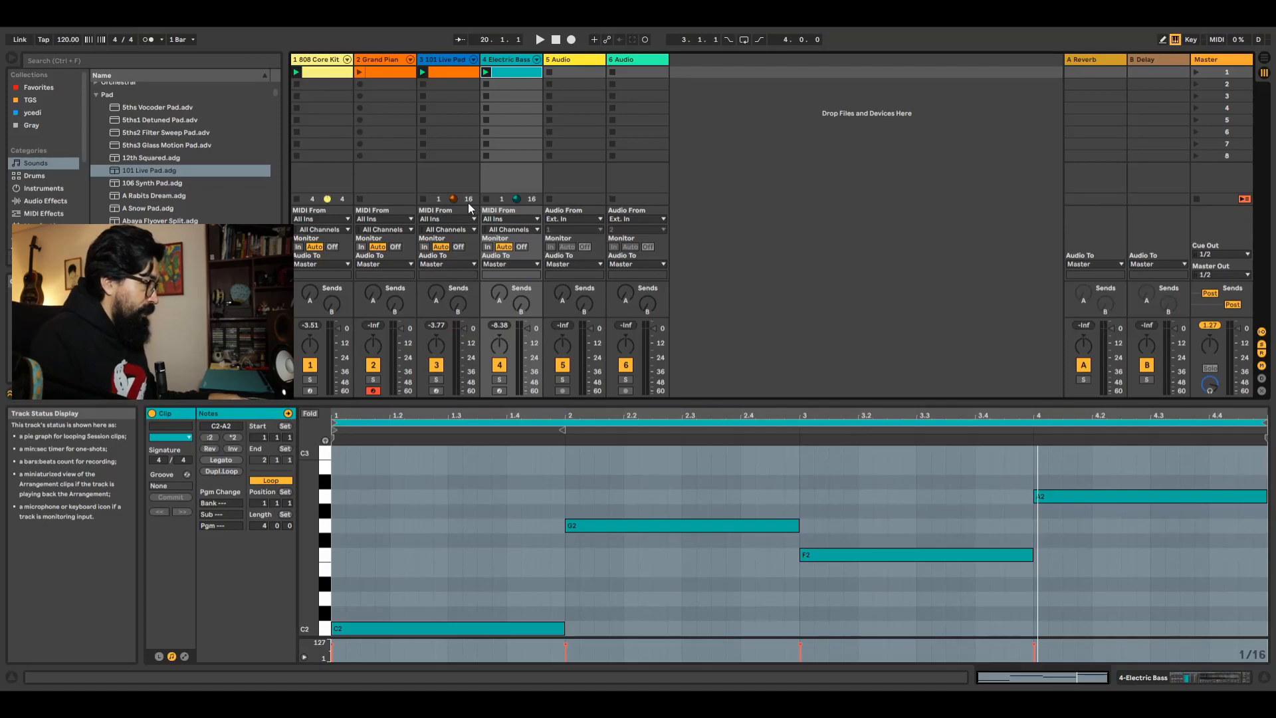
pyautogui.press('space')
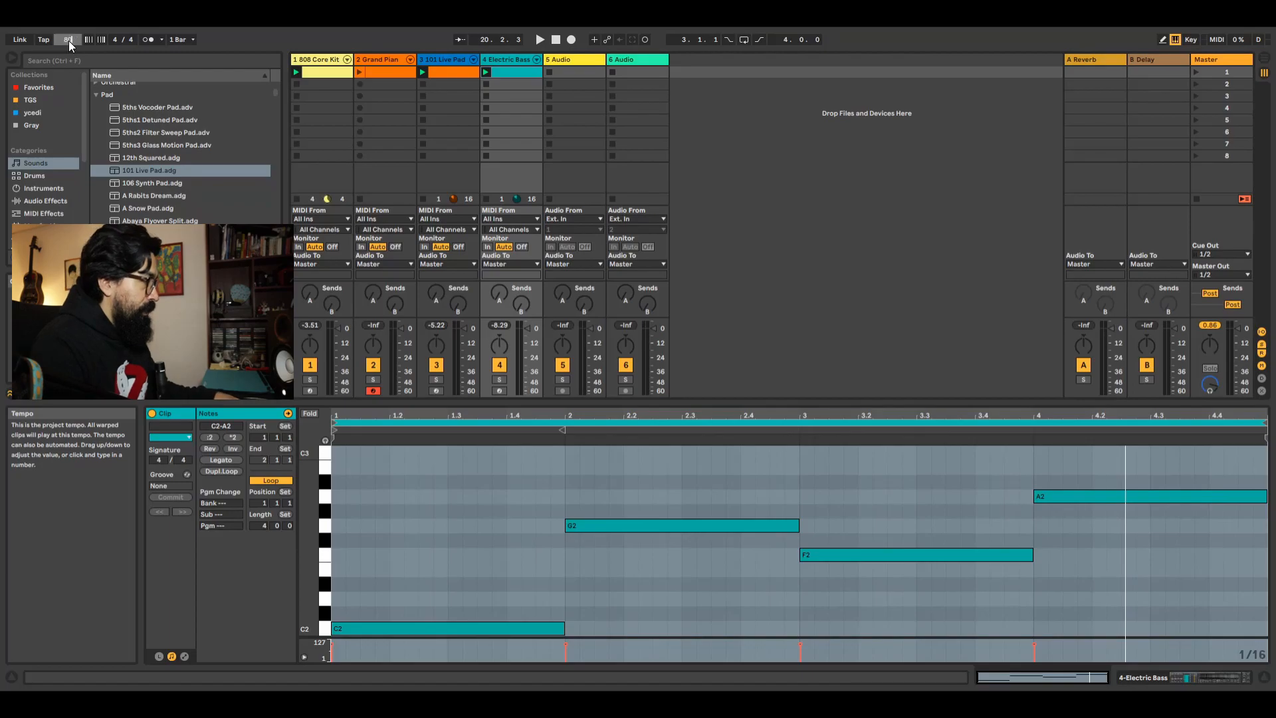
# - Bring the piano clip back in with the other clips, try a tempo of 140 BPM and play the beat
pyautogui.click(364, 73)
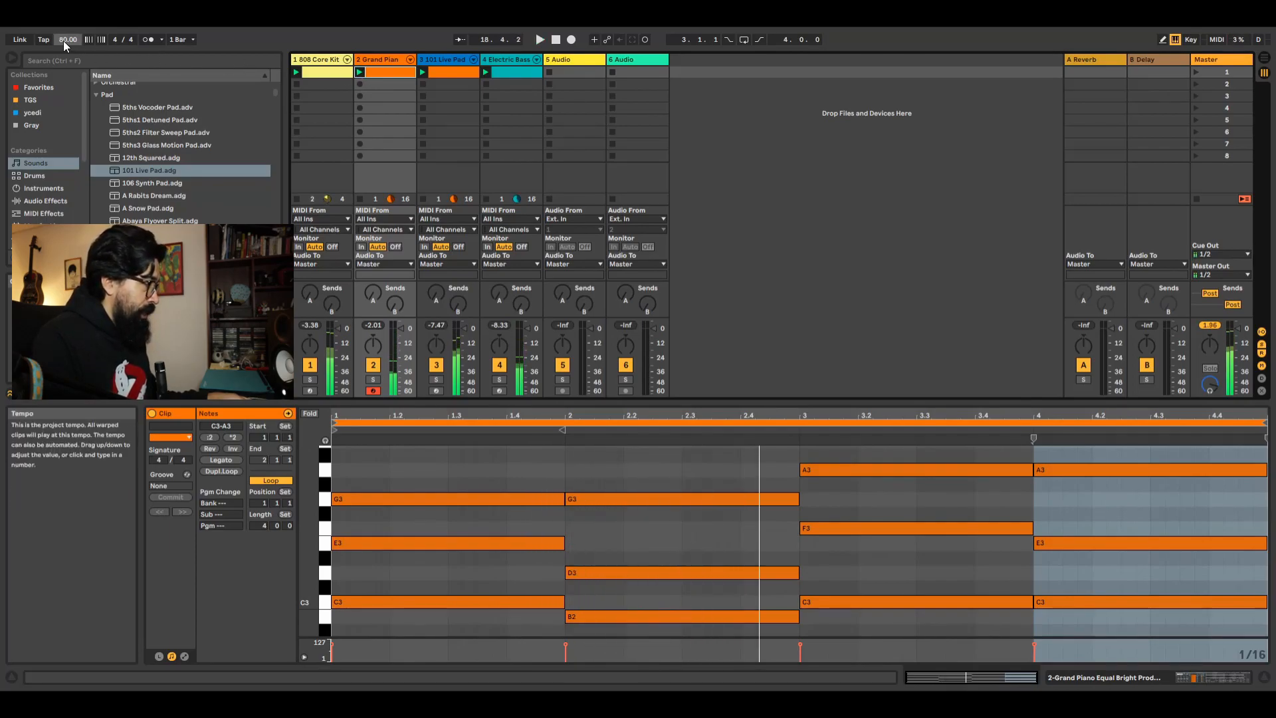
pyautogui.press('space')
pyautogui.write('140')
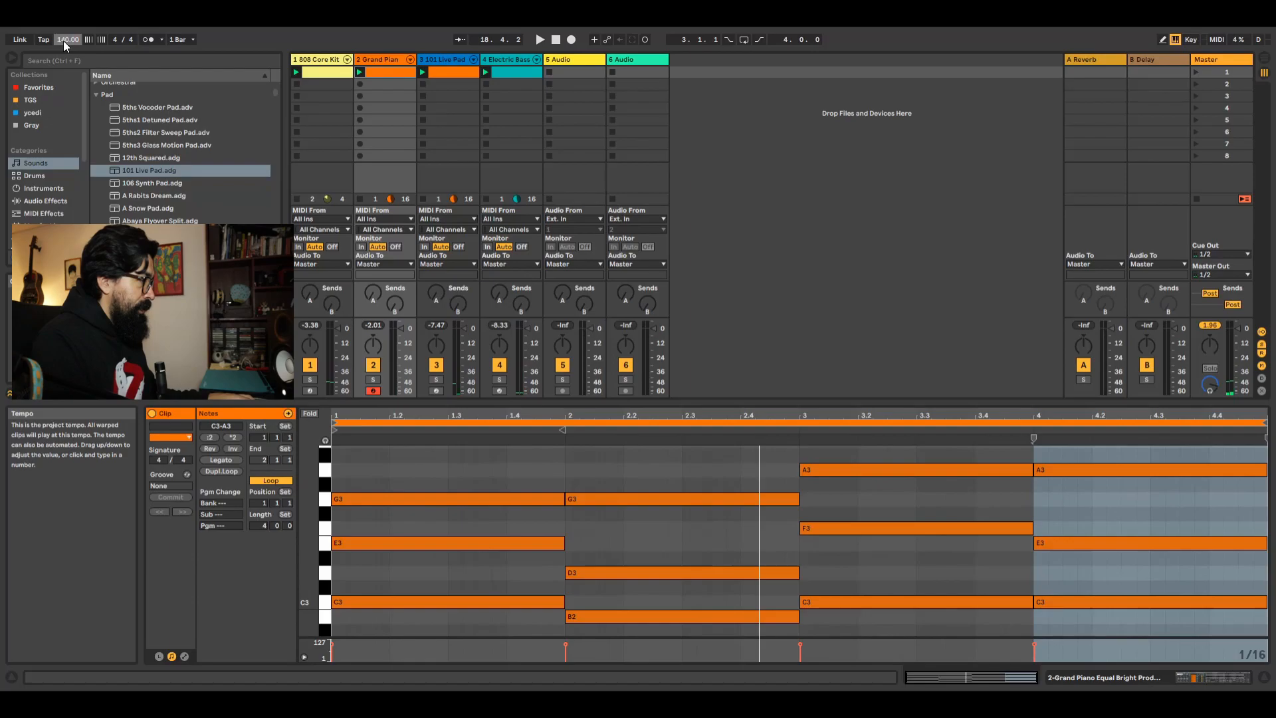
pyautogui.press('space')
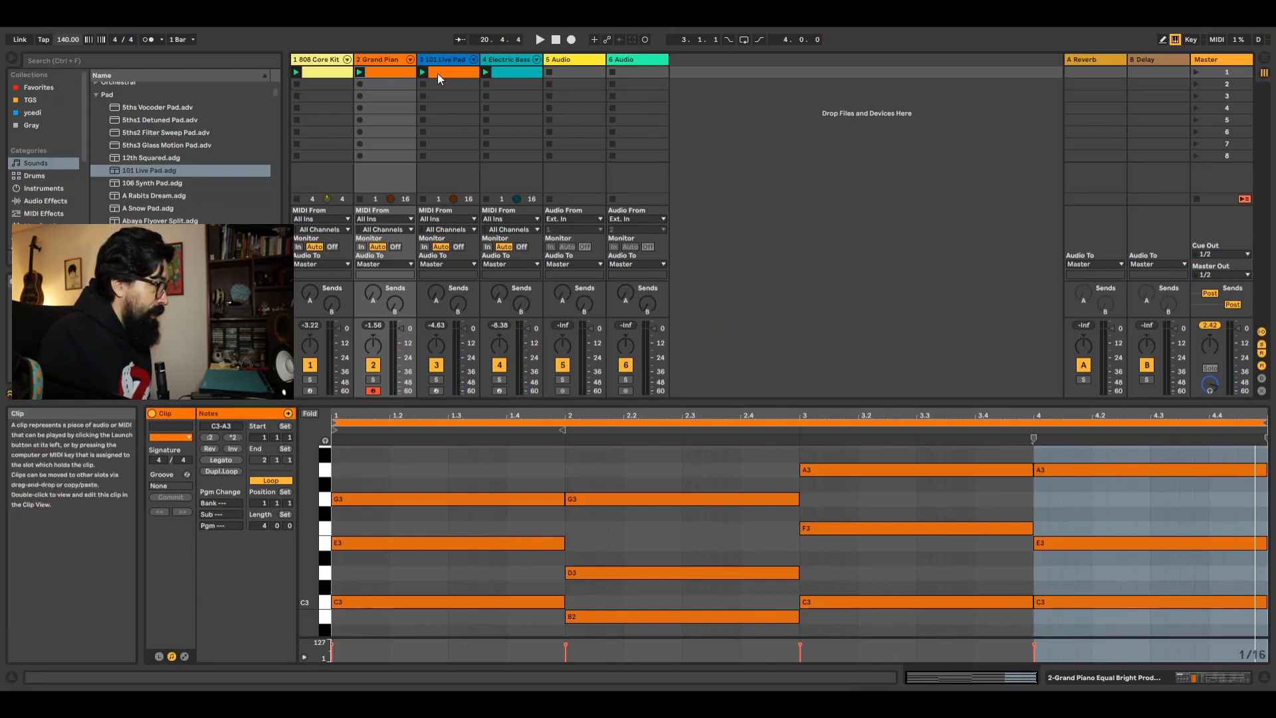
# - Stop the piano clip and listen briefly to the drums, pad and bass without it
pyautogui.click(360, 199)
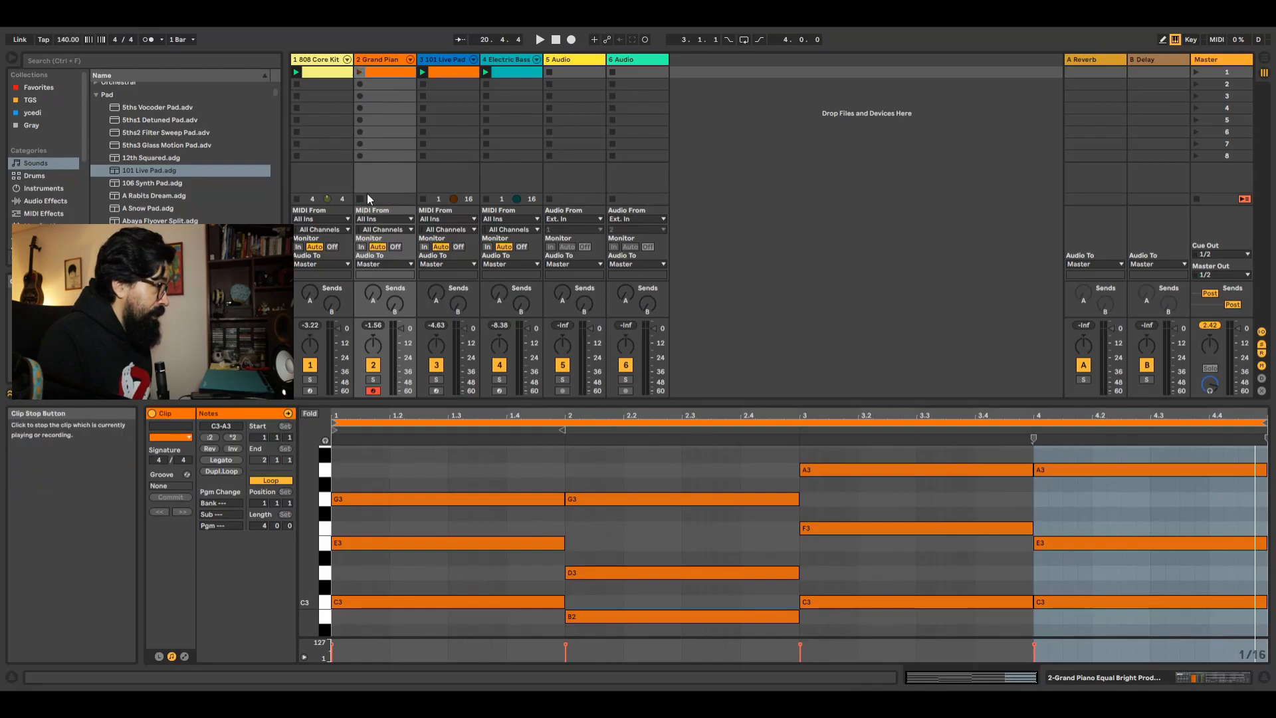
pyautogui.click(539, 39)
pyautogui.click(556, 40)
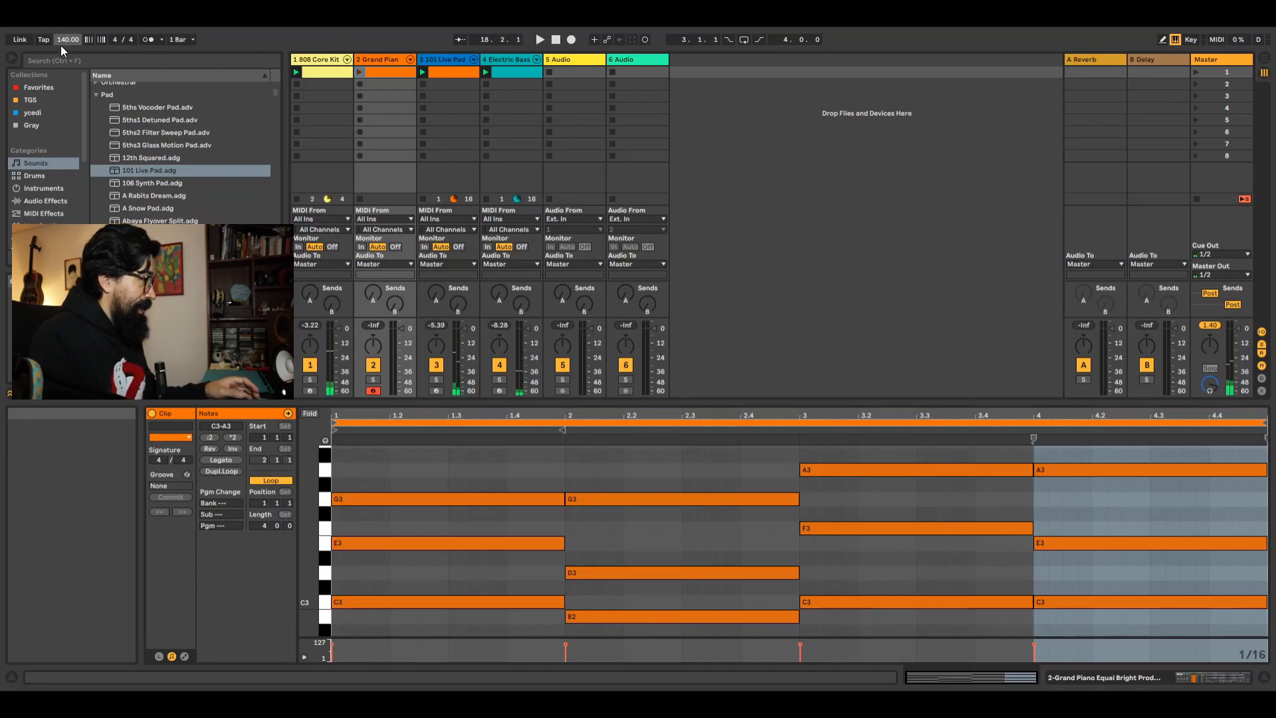
# - Set the tempo to 100 BPM, launch the piano clip with the other tracks to hear the beat, and stop playback
pyautogui.moveTo(61, 45); pyautogui.dragTo(60, 42)
pyautogui.write('100')
pyautogui.press('Return')
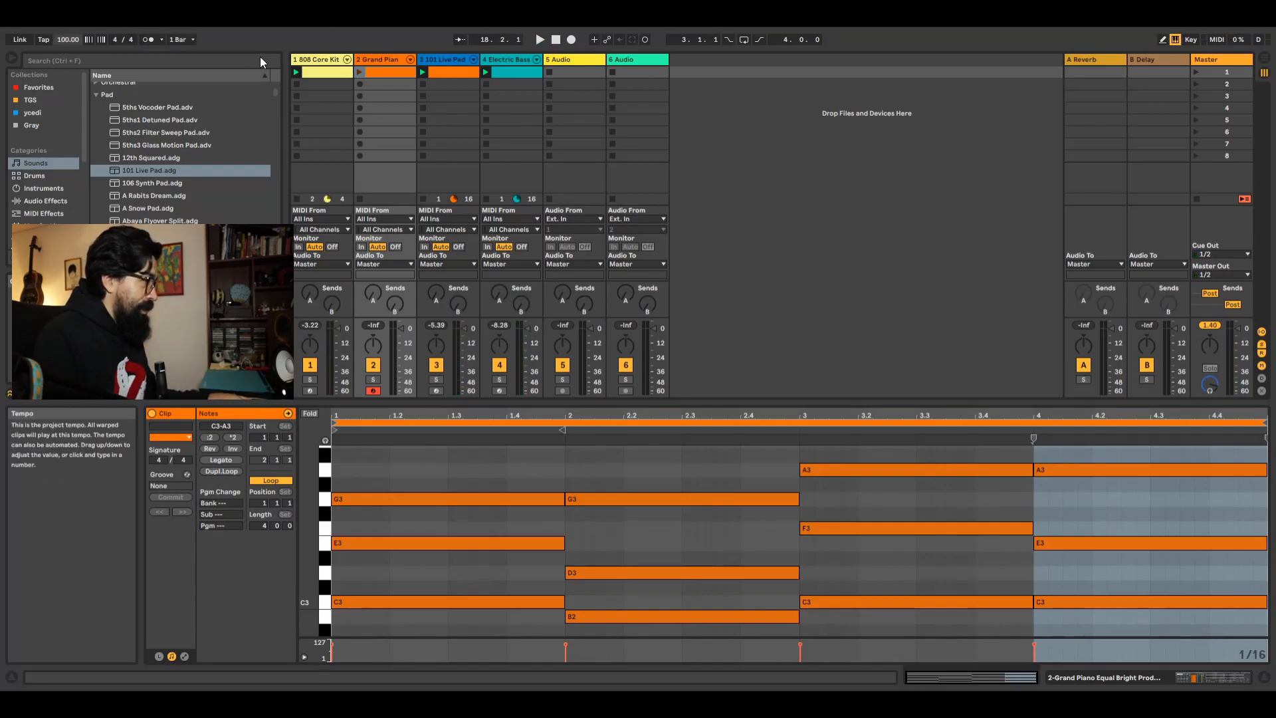
pyautogui.click(360, 73)
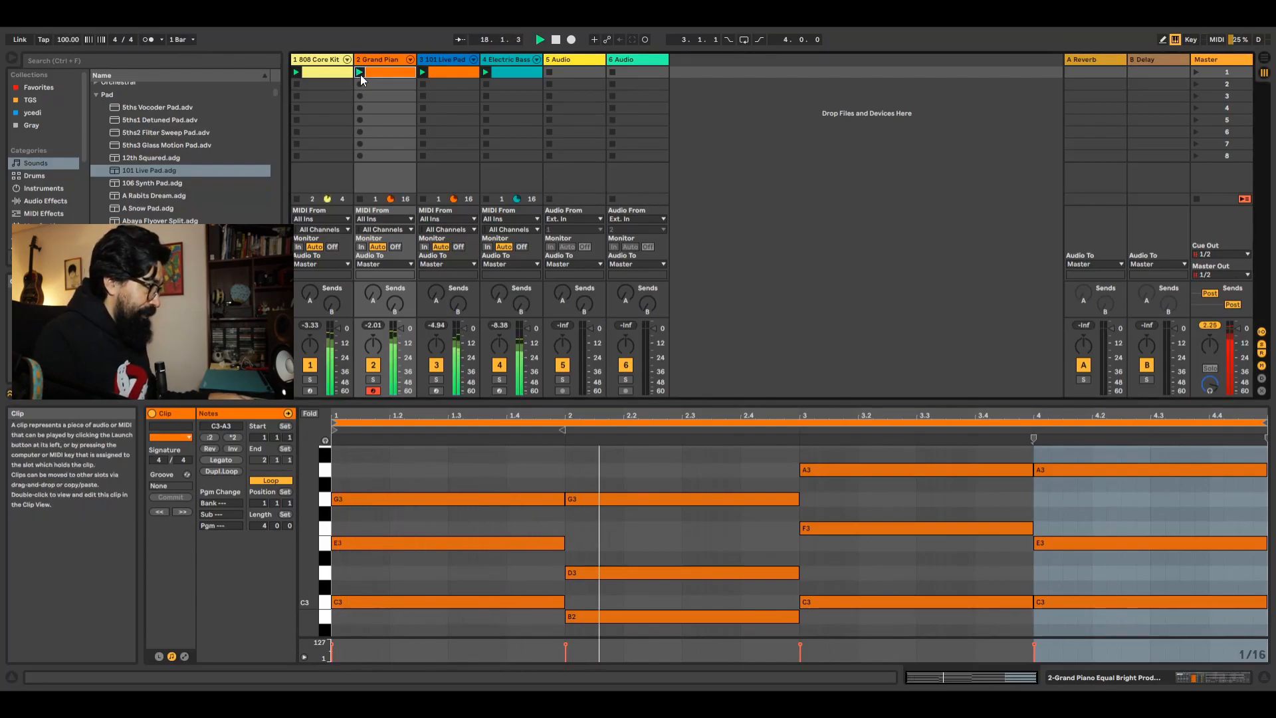
pyautogui.press('space')
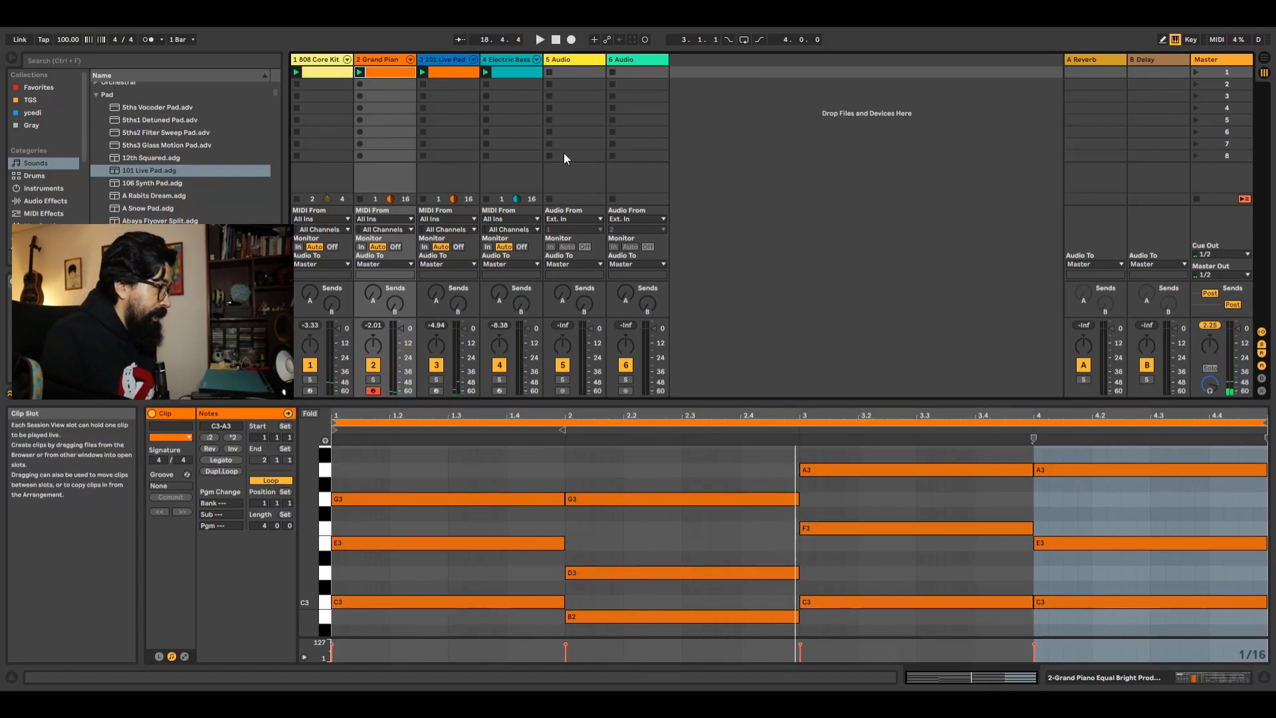